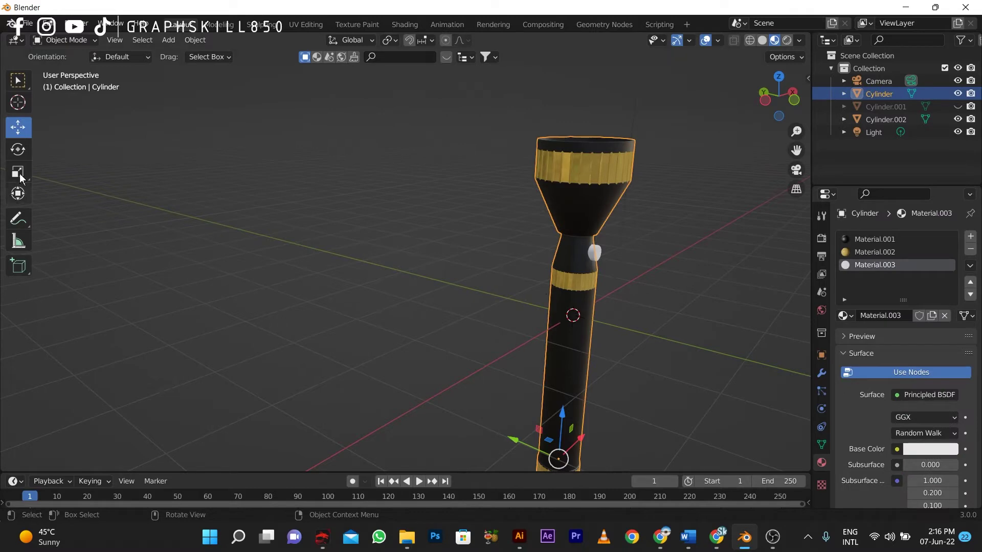
left_click(17, 149)
scroll(577, 409, "down", 3)
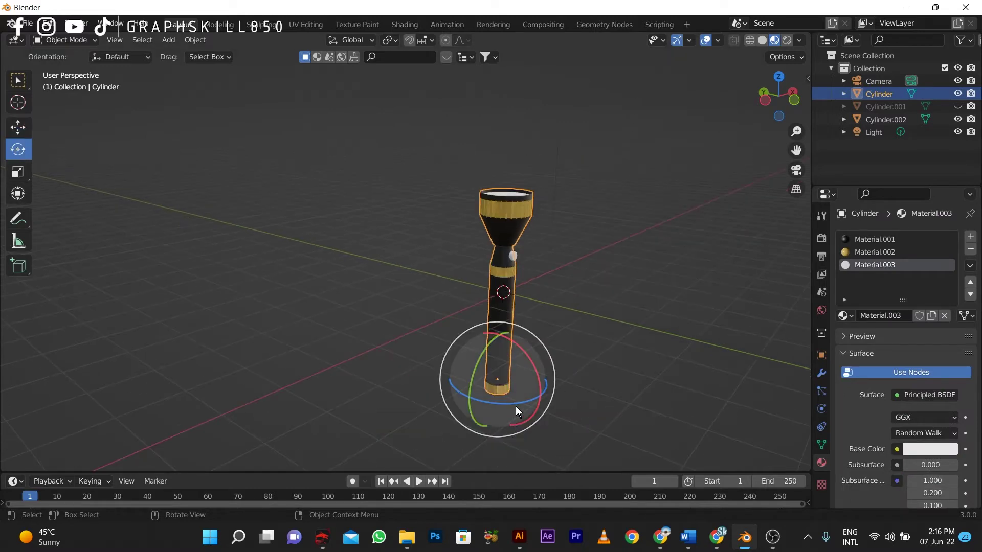
left_click_drag(516, 407, 521, 409)
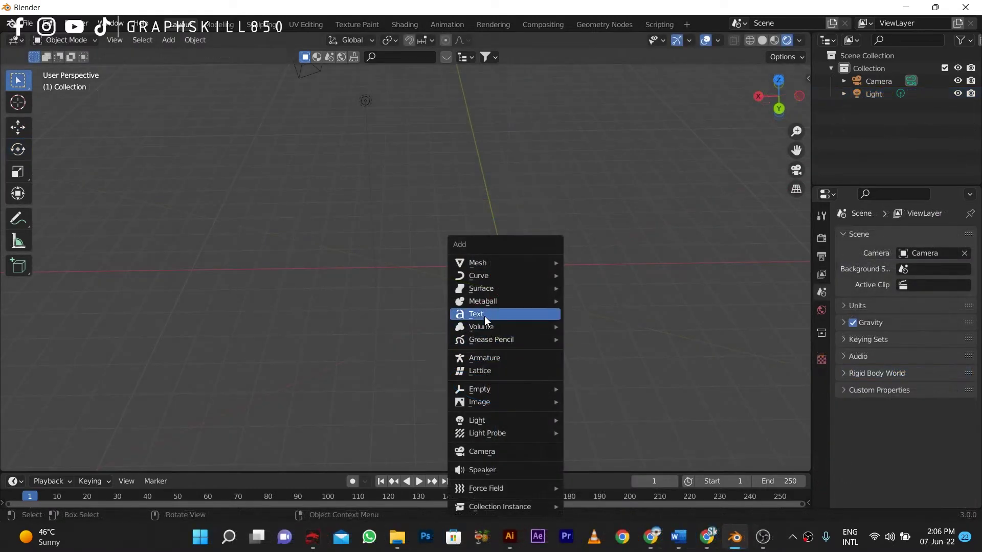
Step: Add the black flashlight picture from the Downloads folder as a reference image
mouse_move(493, 401)
left_click(615, 401)
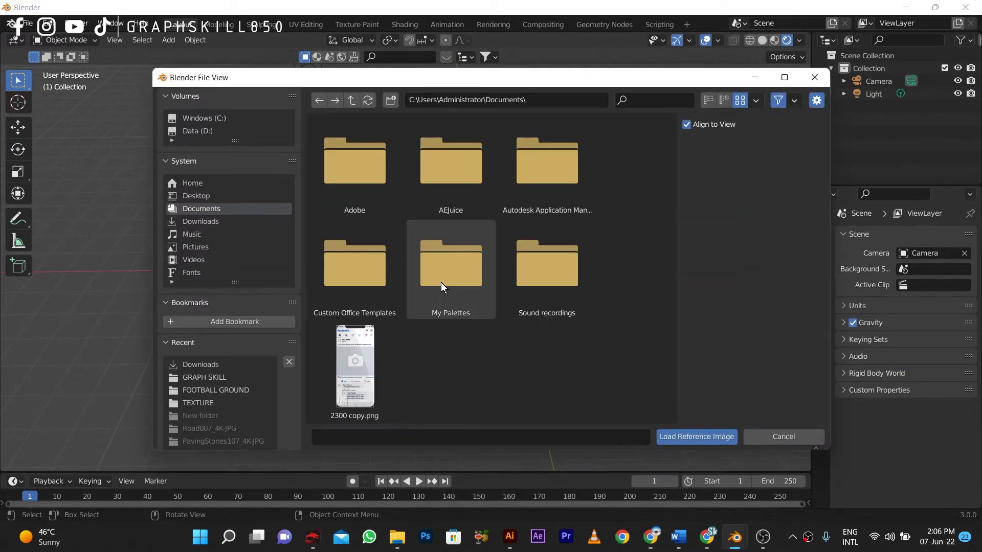
left_click(194, 184)
left_click(205, 221)
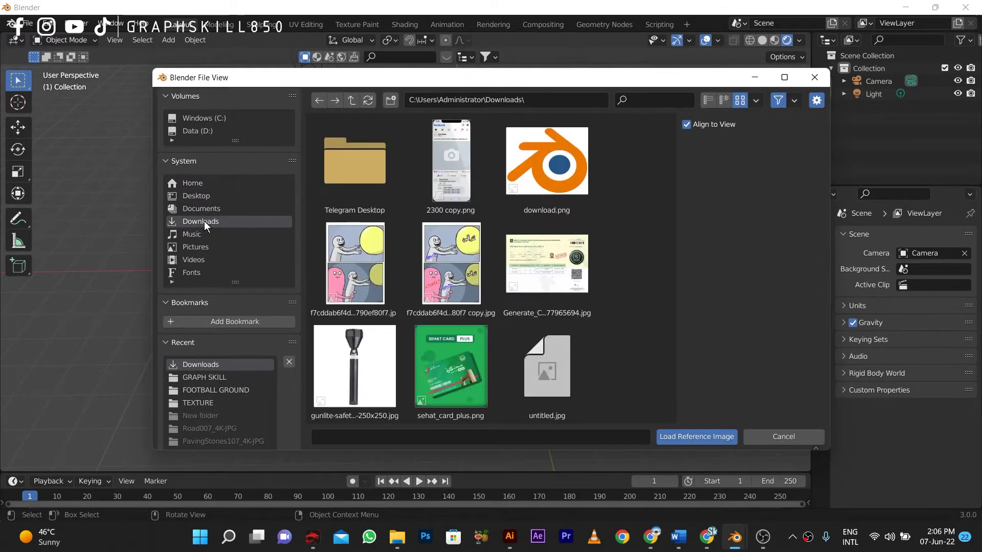
double_click(377, 364)
Step: Stand the reference image upright by setting its rotation to X 90°, Y 0° and Z 0°
middle_click_drag(416, 283, 452, 257)
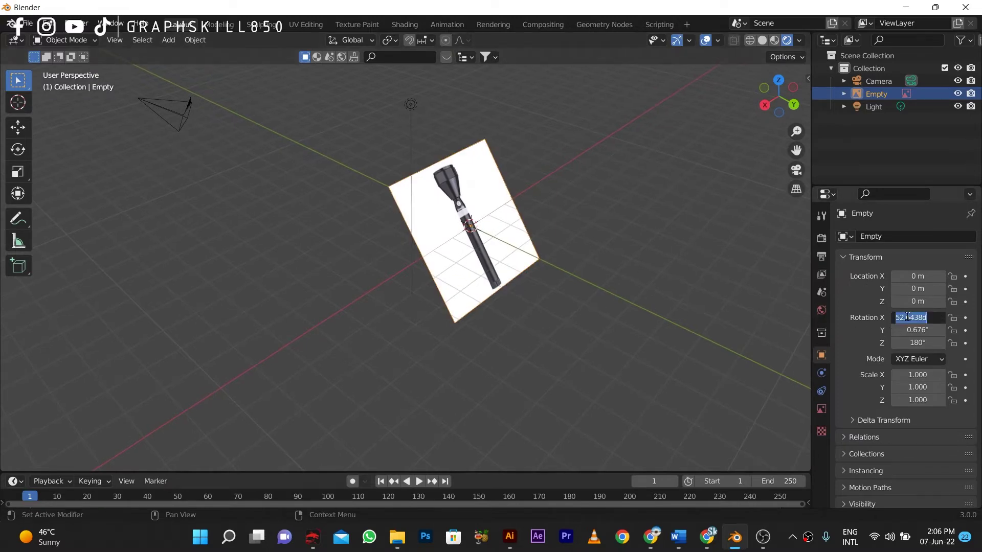
key("Return")
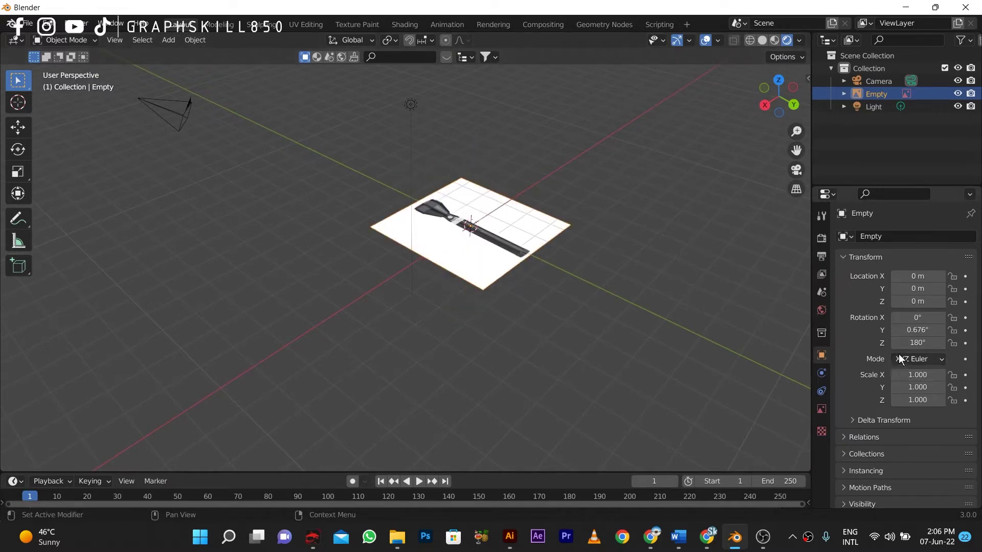
left_click(912, 317)
type("90")
key("Return")
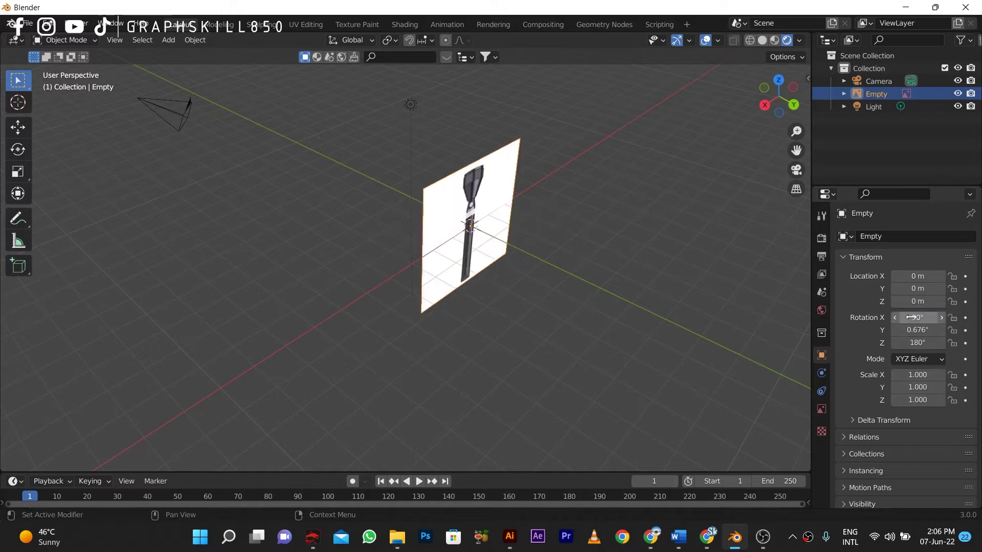
left_click(920, 329)
type("0")
key("Return")
left_click(919, 343)
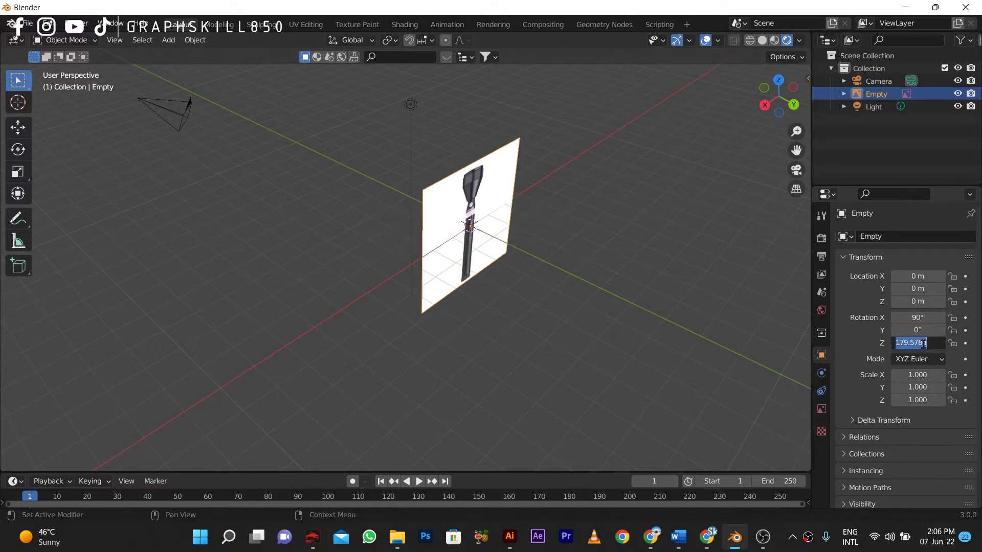
key("Return")
Step: Add a mesh cylinder at the world origin while facing the reference image in front orthographic view
left_click(501, 308)
middle_click_drag(500, 308, 430, 303)
key("KP_1")
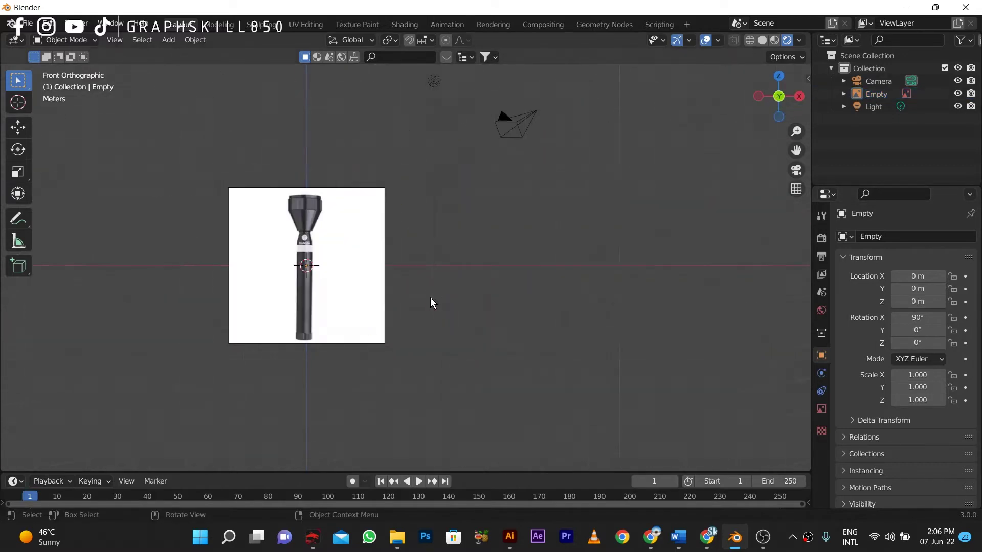
left_click(286, 264)
scroll(286, 264, "up", 4)
middle_click_drag(252, 261, 443, 276, "shift")
scroll(473, 308, "up", 6)
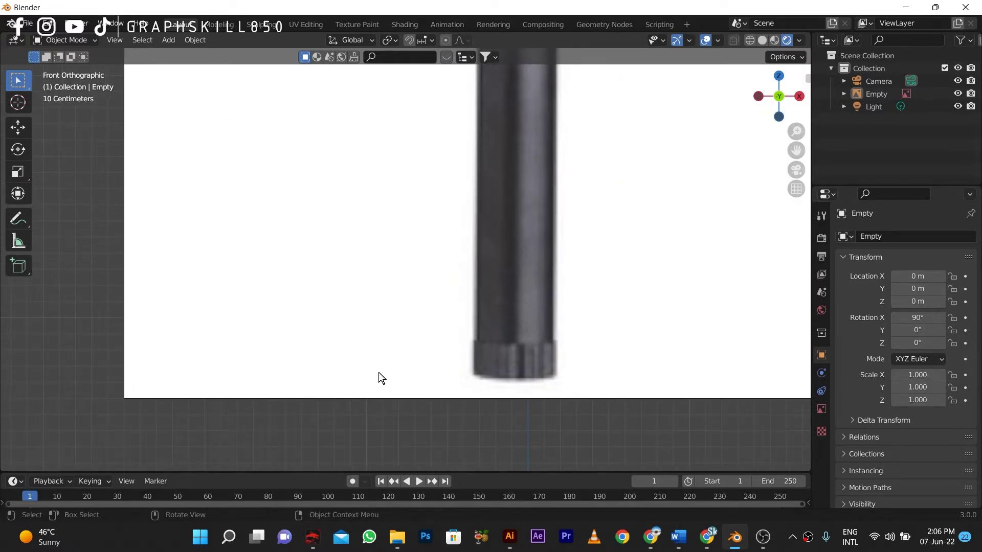
key("shift+a")
mouse_move(303, 238)
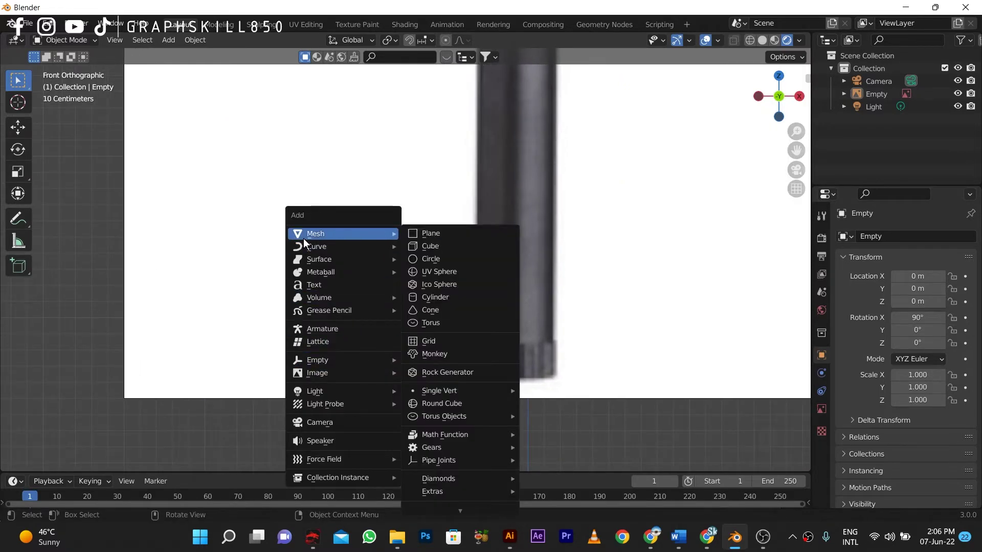
left_click(454, 297)
scroll(505, 303, "down", 7)
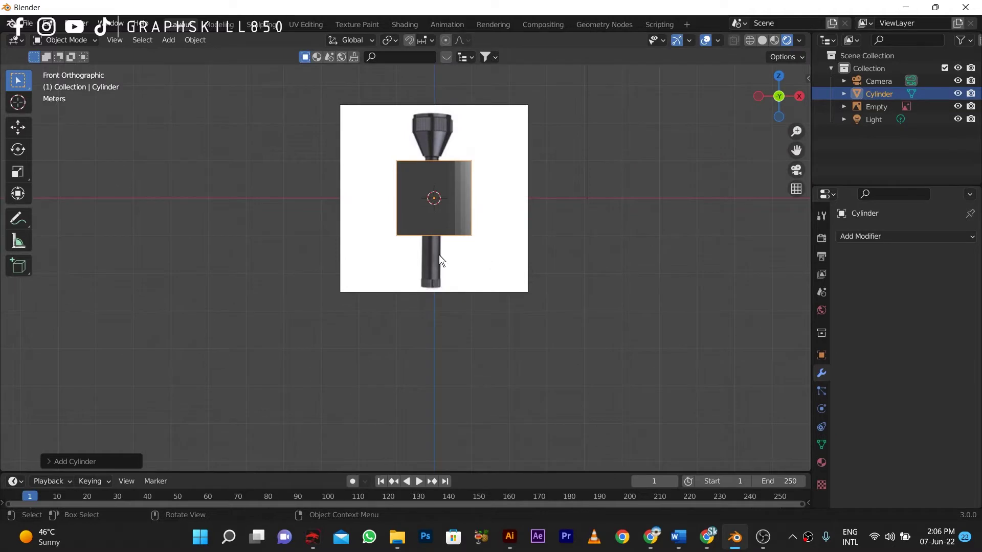
Step: Scale the cylinder down to roughly the handle's width and move it down to the lower end of the reference flashlight
key("s")
left_click(412, 207)
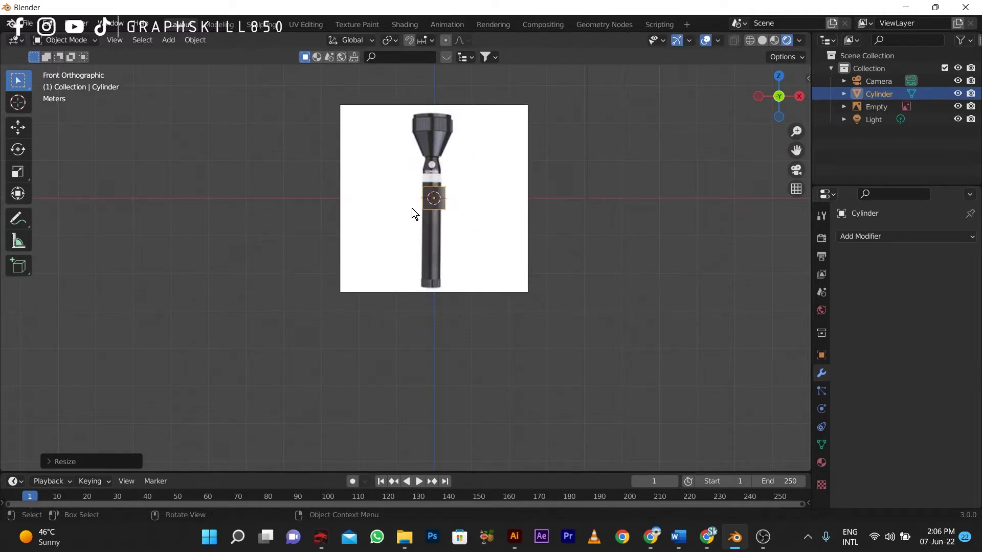
scroll(412, 207, "up", 4)
left_click(18, 127)
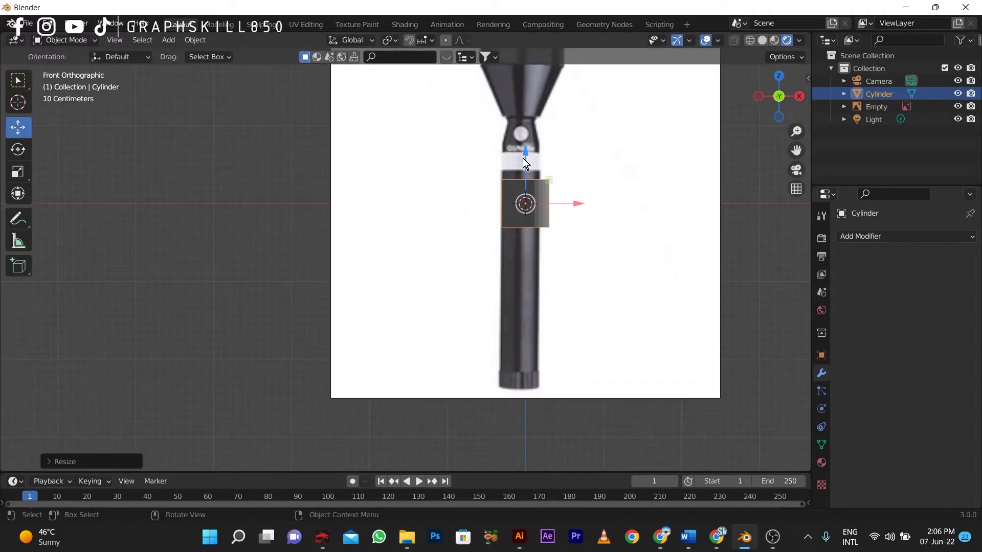
left_click_drag(522, 158, 524, 317)
scroll(554, 370, "up", 4)
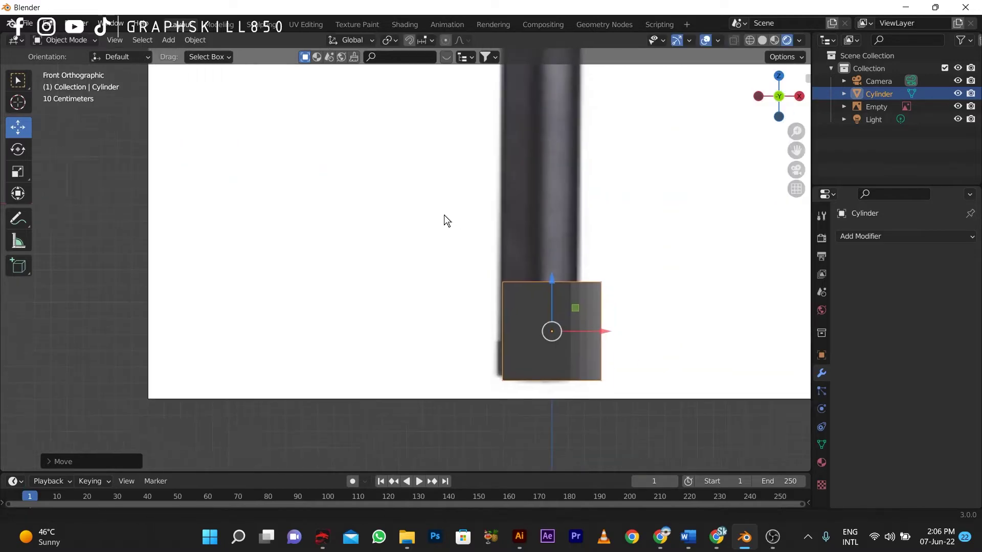
Step: Centre the cylinder over the handle's lower end and show it in solid shading with X-ray on
middle_click_drag(444, 220, 431, 208, "shift")
left_click(766, 40)
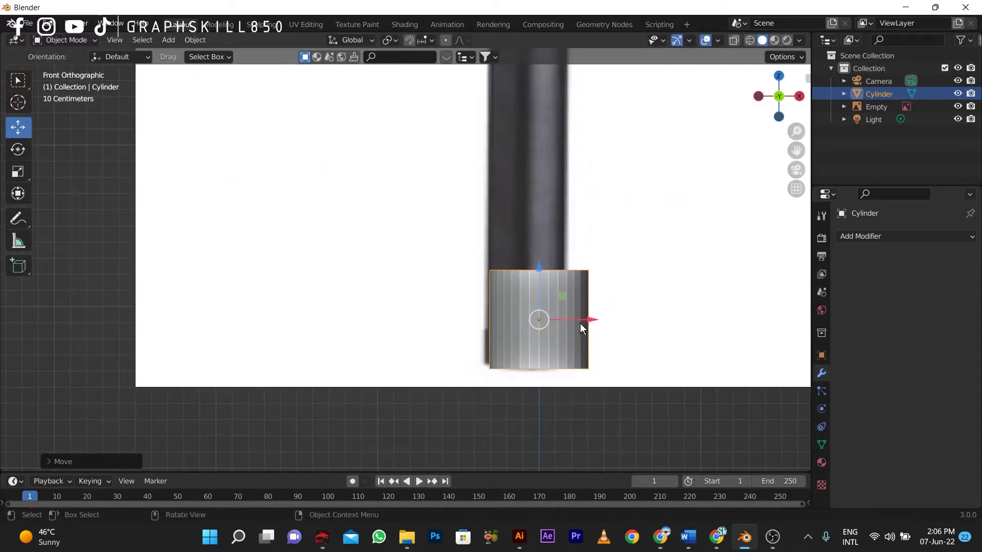
left_click_drag(580, 323, 524, 289)
left_click(734, 41)
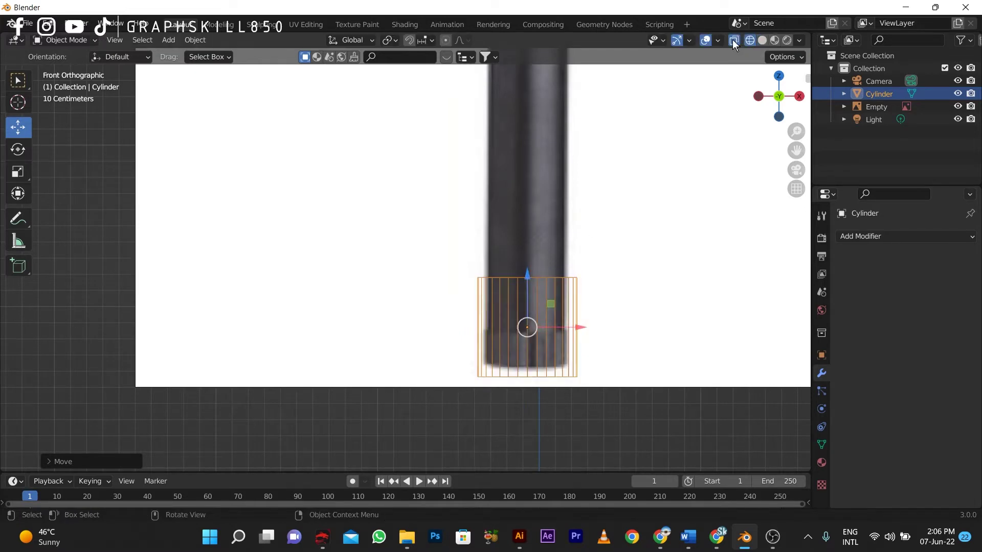
left_click(763, 40)
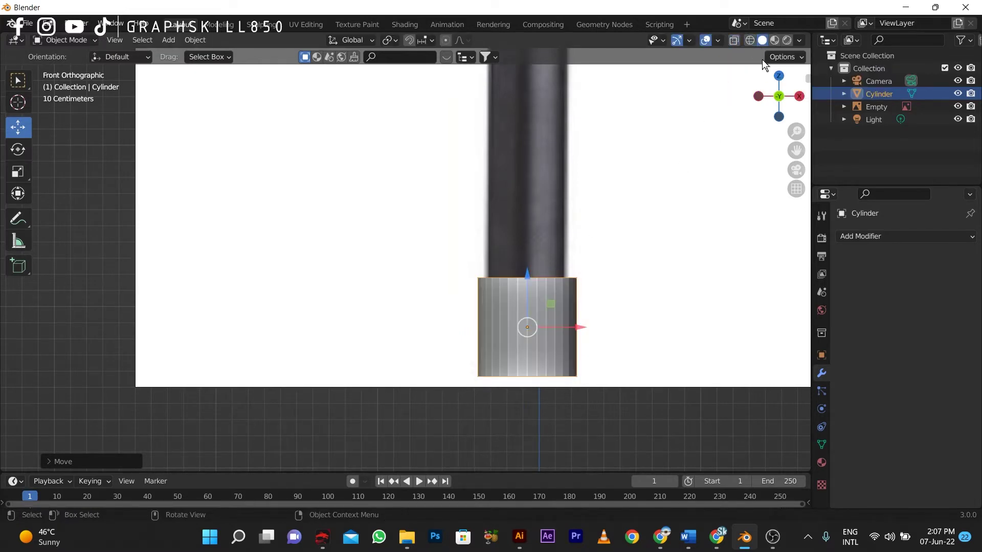
key("alt+z")
Step: In Edit Mode, scale the whole cylinder to about 0.9 and raise its base to the top of the flashlight's end cap
key("Tab")
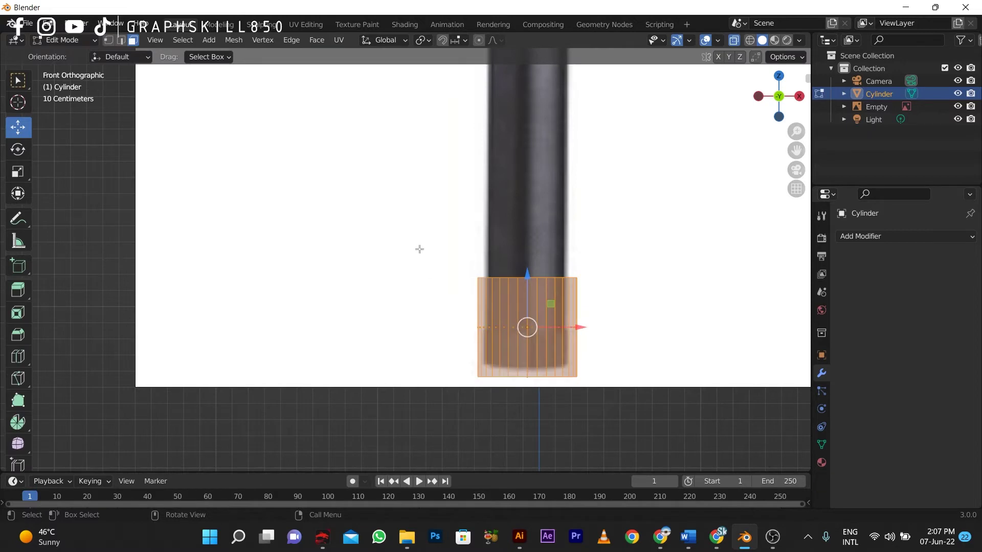
key("s")
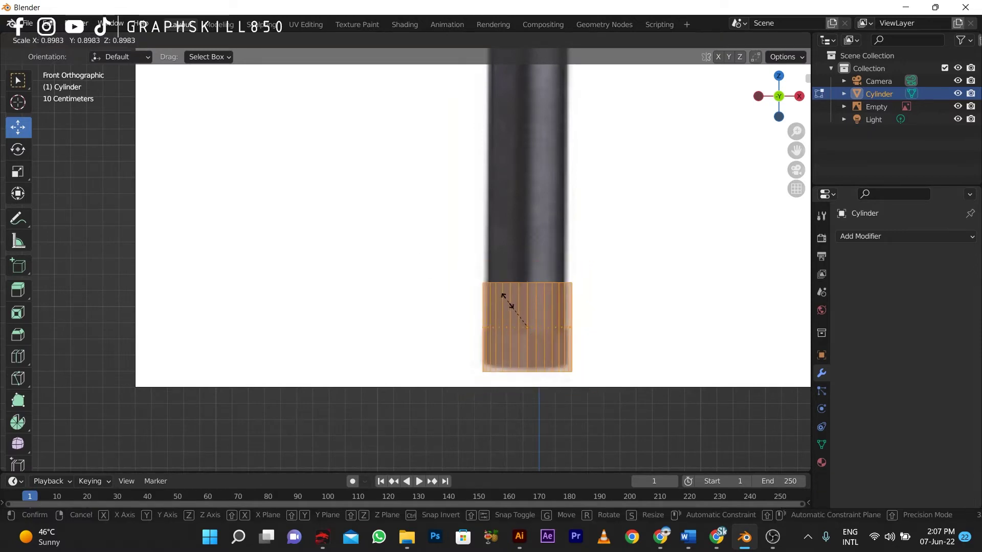
left_click(502, 296)
scroll(527, 318, "up", 2)
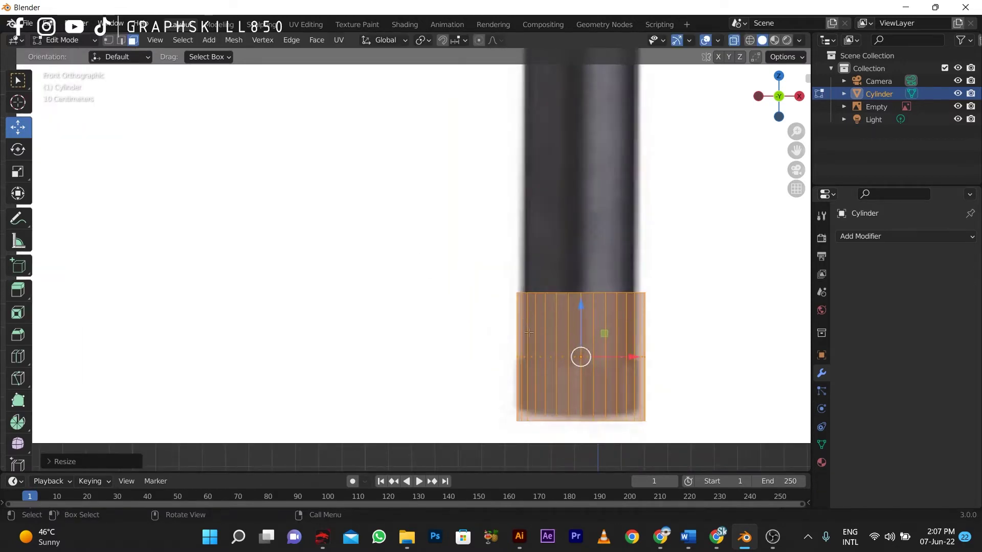
left_click_drag(585, 317, 576, 256)
Step: Turn off X-ray and select the circular bottom face of the cylinder
middle_click_drag(564, 280, 593, 352)
left_click(595, 350)
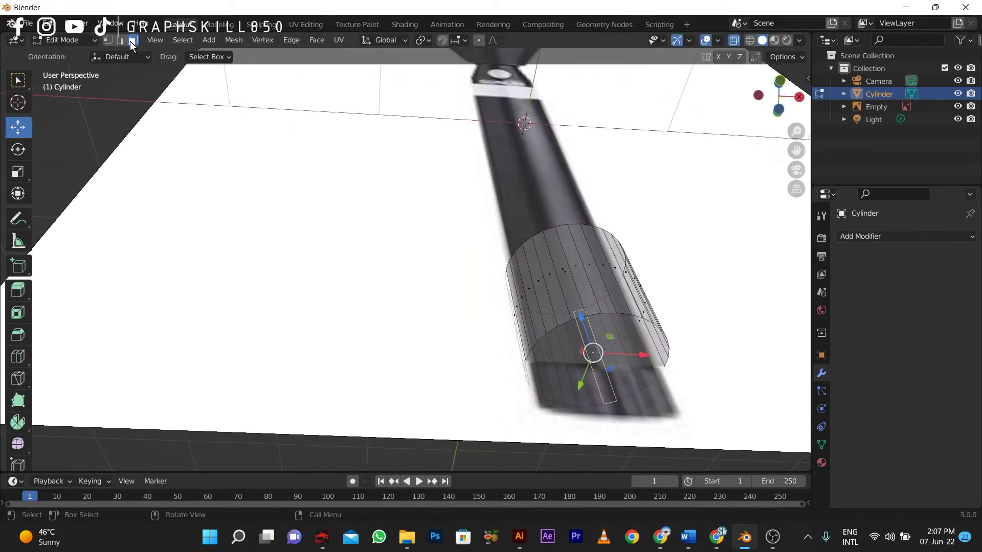
left_click(609, 348)
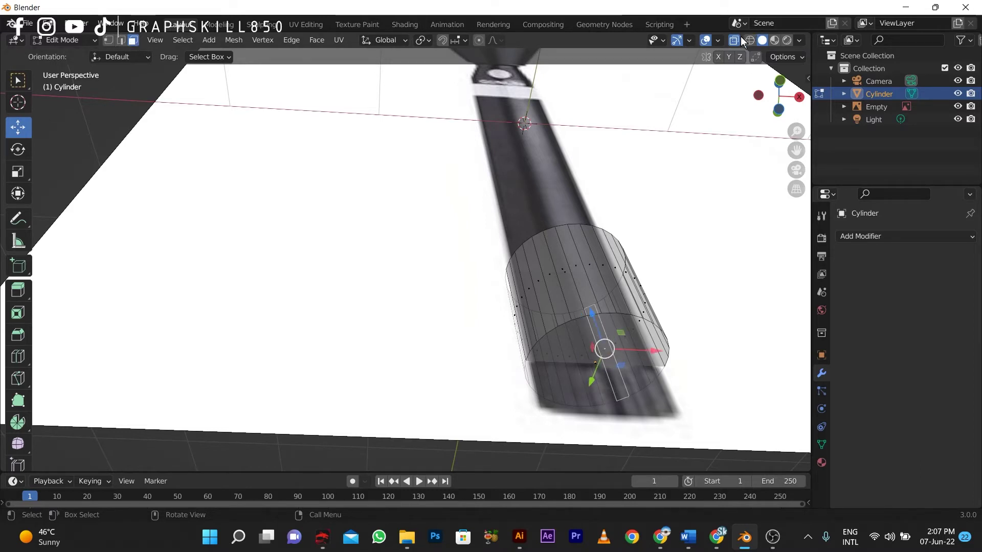
left_click(739, 39)
left_click(580, 344)
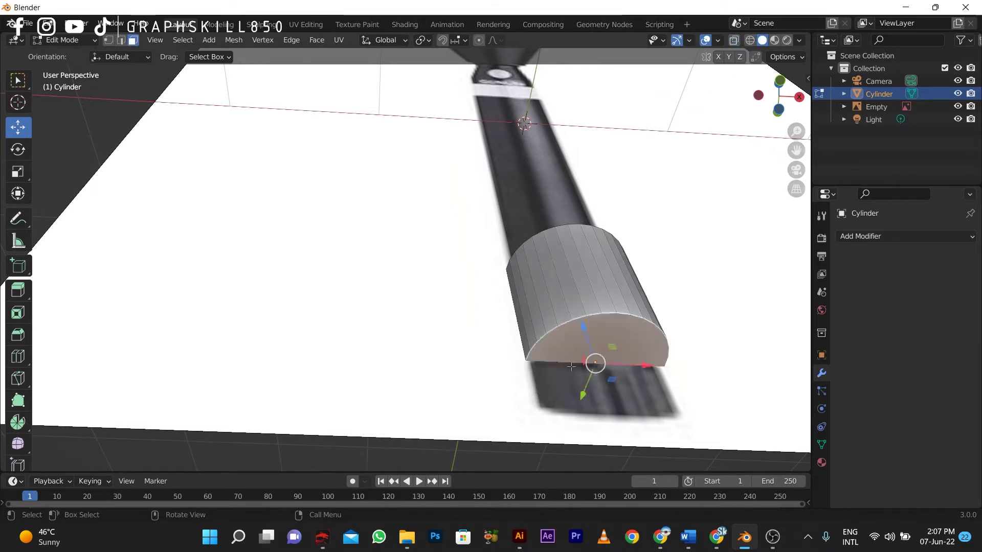
key("r")
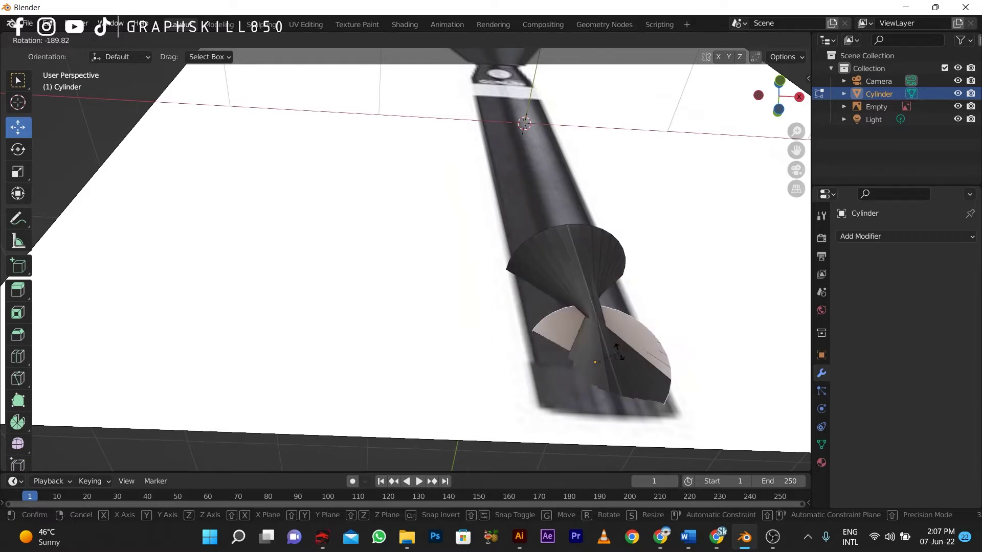
right_click(576, 351)
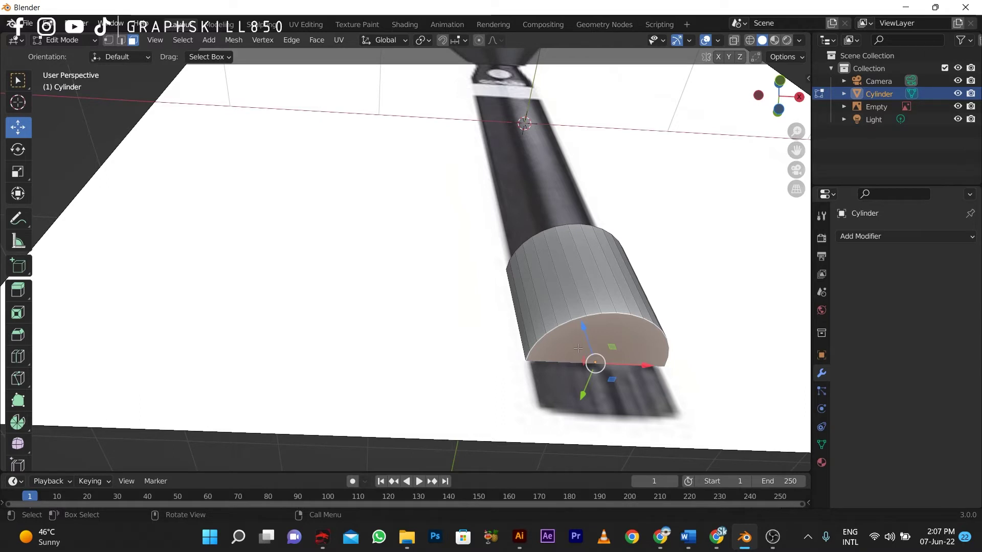
Step: Extrude the bottom face by about 0.008 m and scale the new face up to about 1.05
key("e")
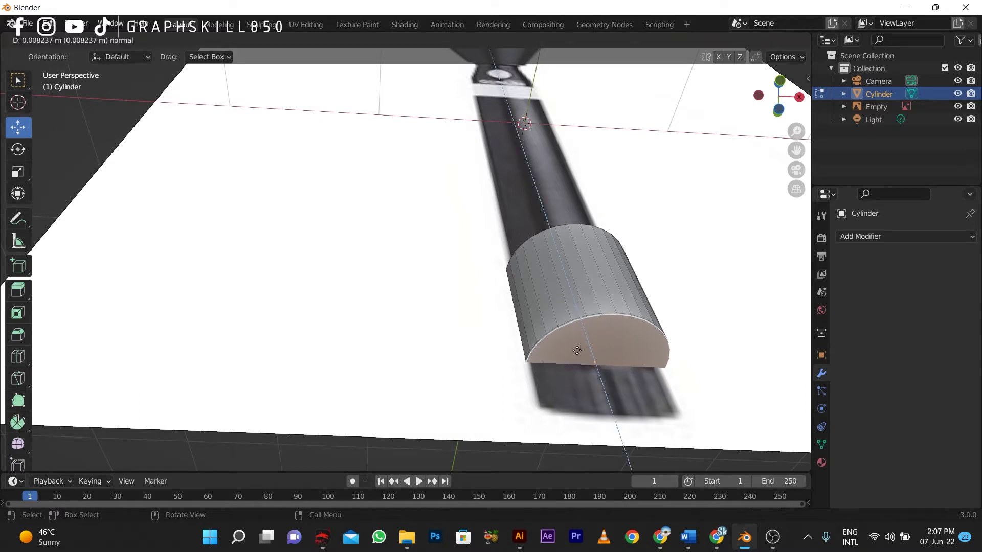
left_click(577, 351)
key("s")
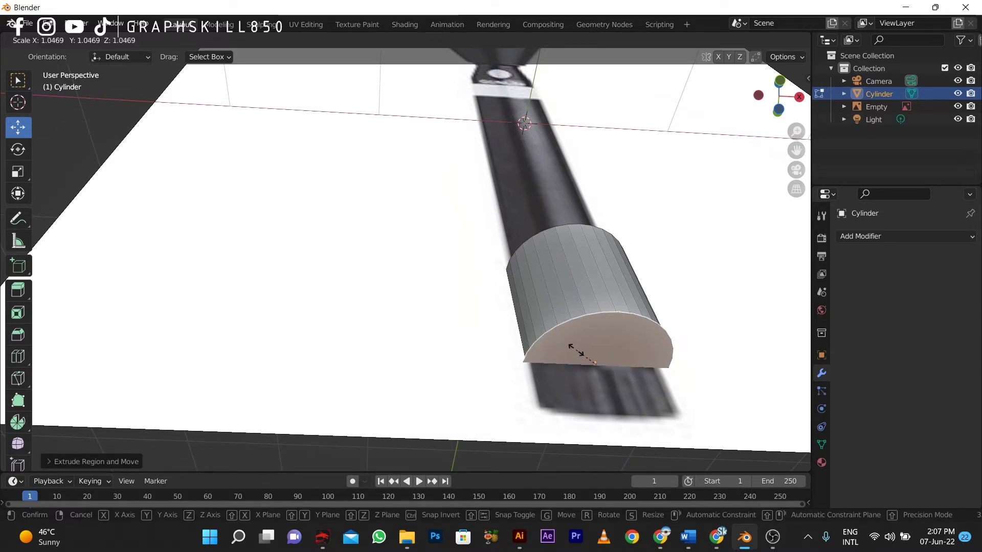
left_click(576, 349)
Step: Extrude the widened bottom face down about 0.24 m to form the end cap and bevel its lower edge by about 0.07 m
key("KP_1")
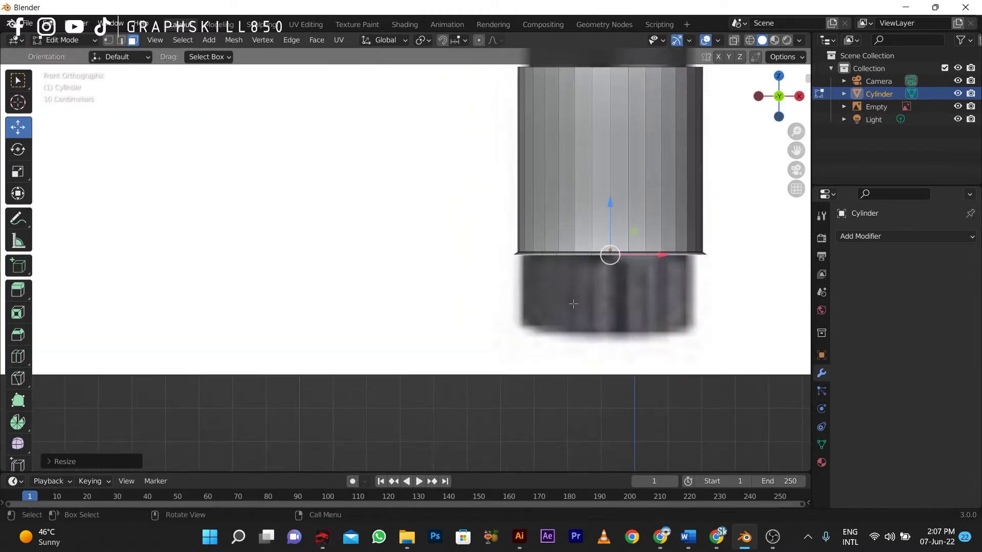
key("e")
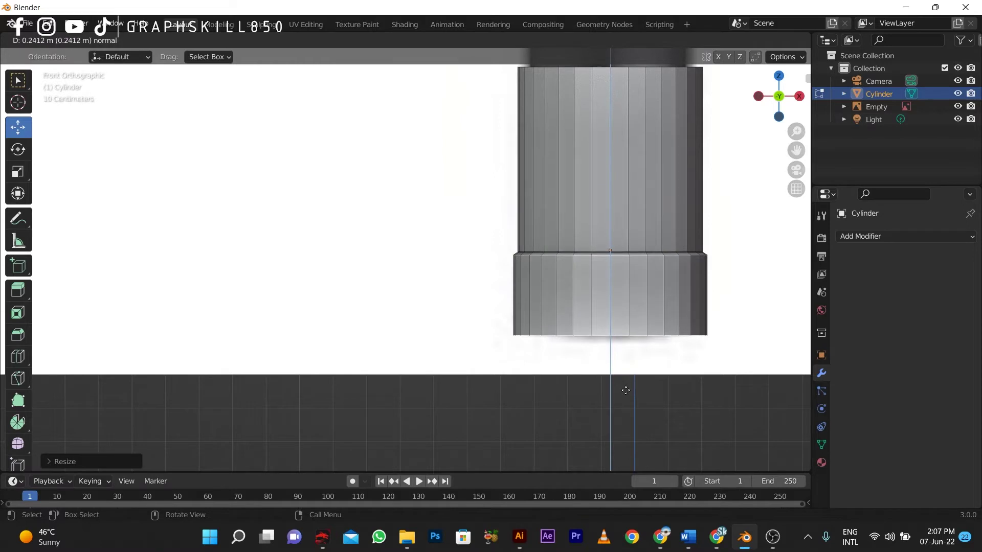
left_click(627, 390)
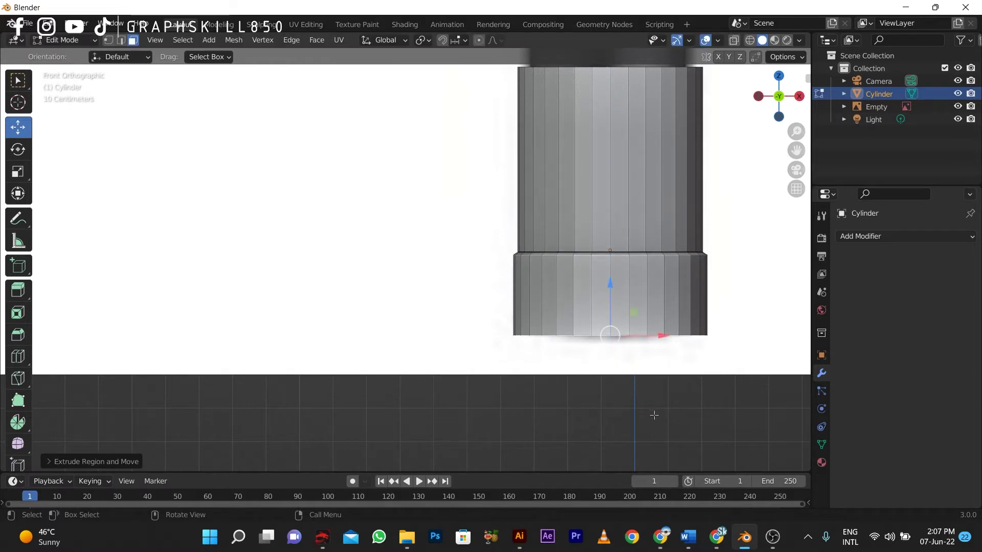
key("ctrl+b")
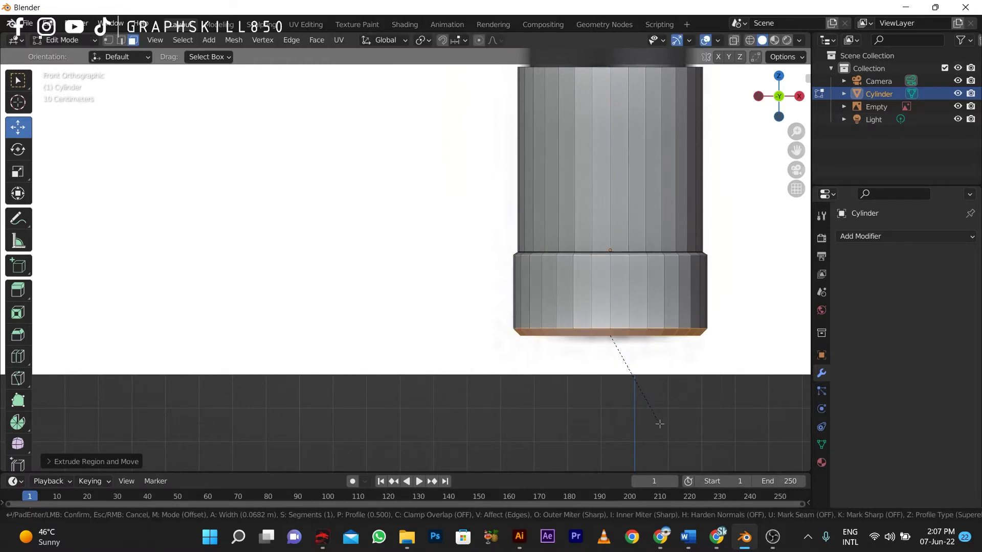
left_click(659, 424)
Step: Move the cylinder's top face up along Z to the lower edge of the white band in the reference image
middle_click_drag(658, 423, 547, 163)
key("KP_1")
scroll(461, 215, "down", 5)
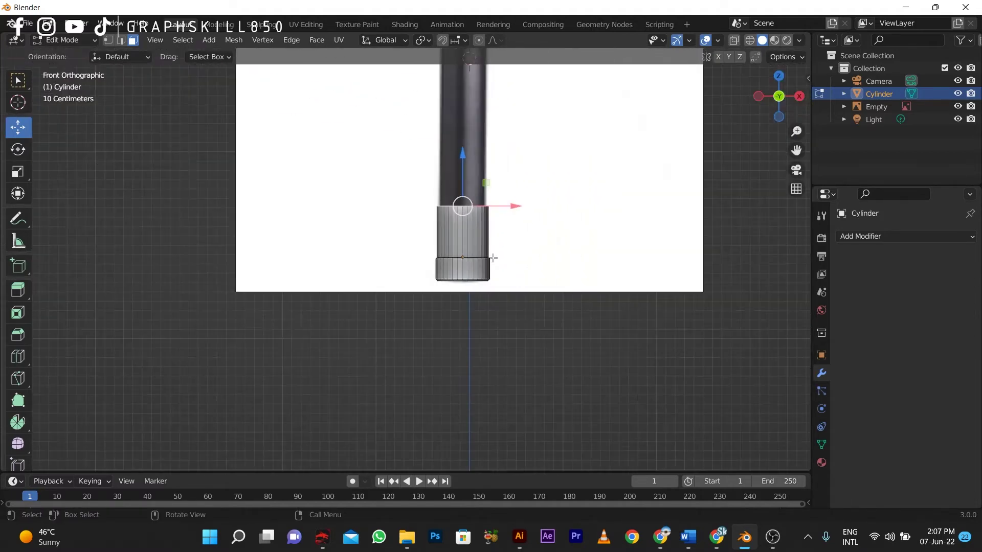
middle_click_drag(377, 187, 467, 346, "shift")
key("g")
key("z")
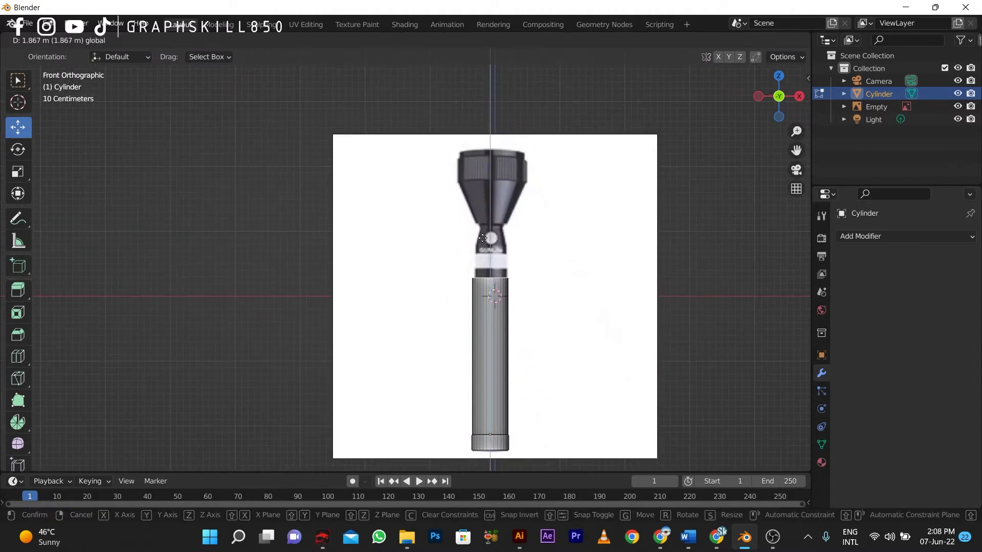
left_click(484, 228)
scroll(483, 227, "up", 6)
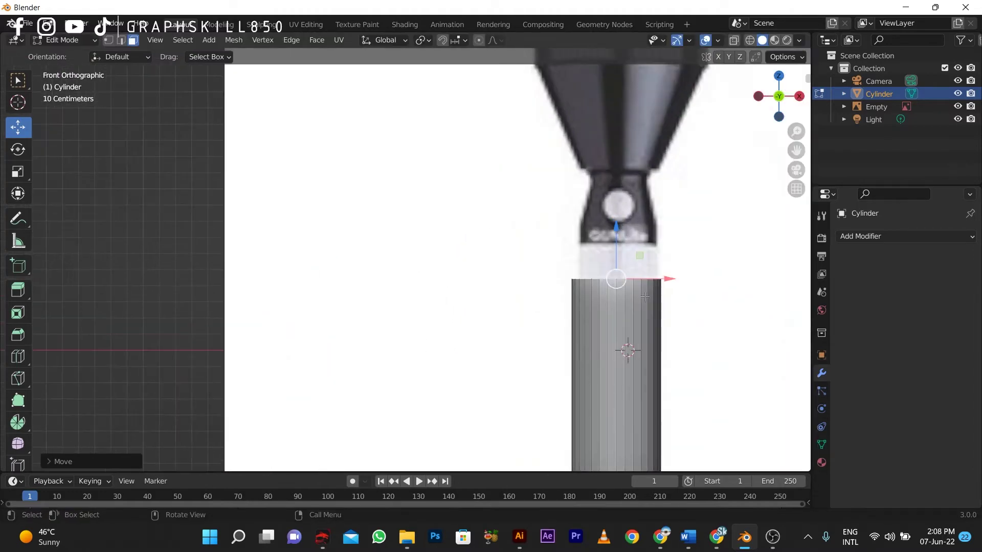
Step: Extrude the cylinder's top face up to the upper edge of the white band in the reference image
scroll(546, 349, "up", 3)
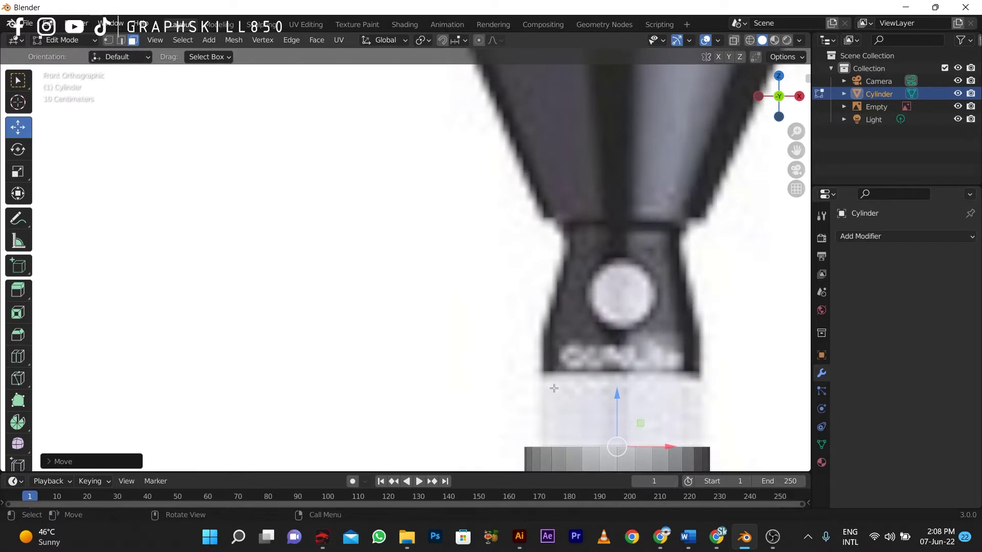
key("e")
left_click(553, 312)
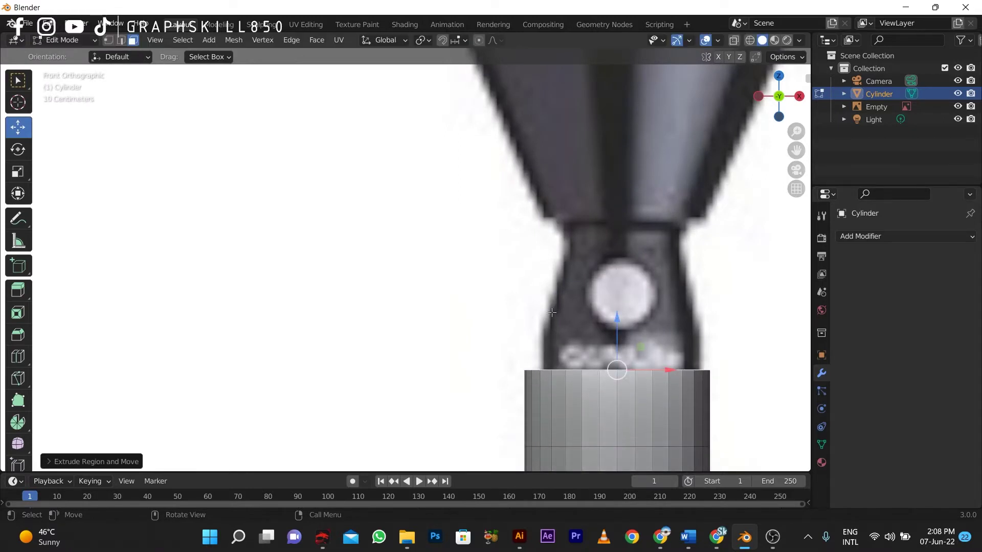
Step: Extrude the top face up to the base of the flashlight head and scale it to about 0.69 for a tapered neck
key("e")
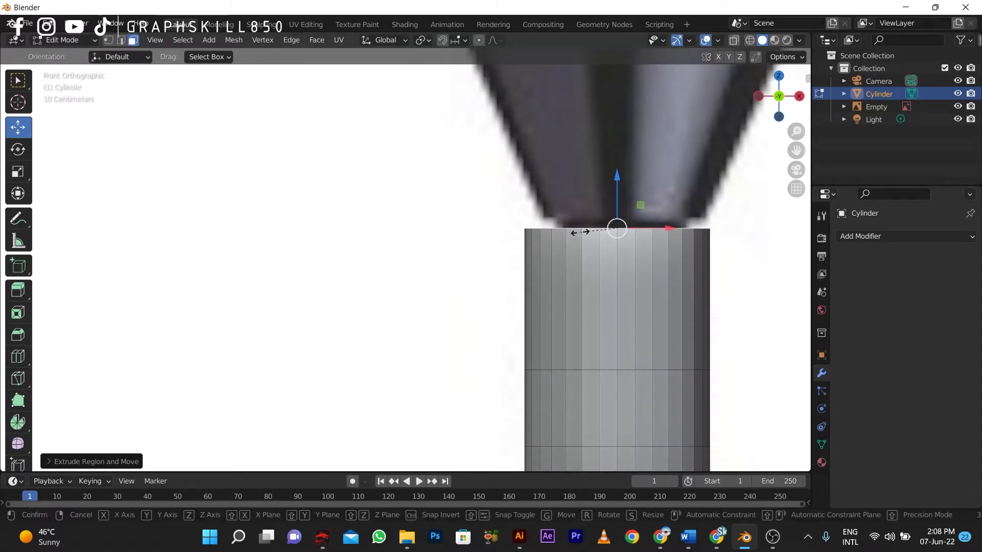
key("s")
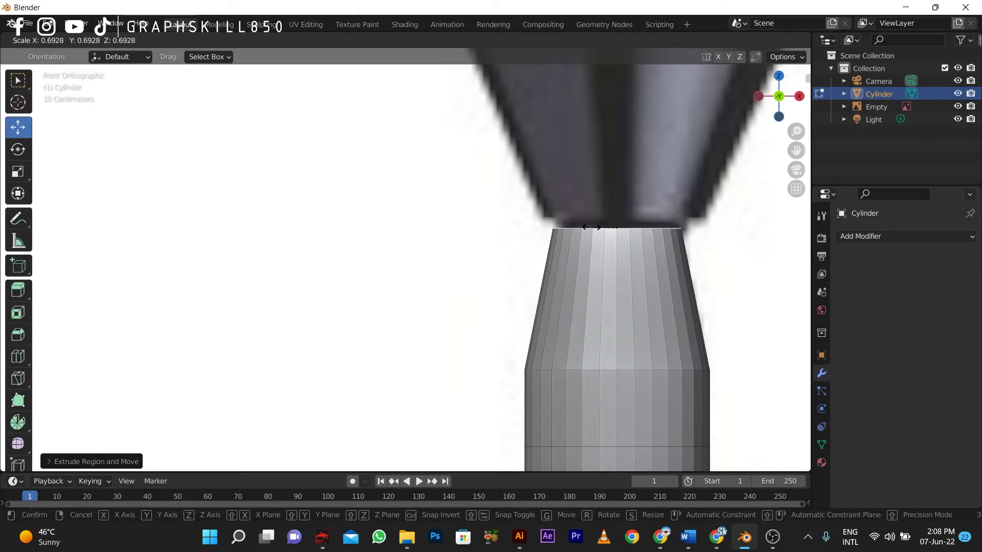
left_click(590, 228)
Step: Lower the narrowed top face slightly along Z and extrude it up about 0.04 m to form a thin collar
left_click_drag(617, 203, 617, 213)
key("e")
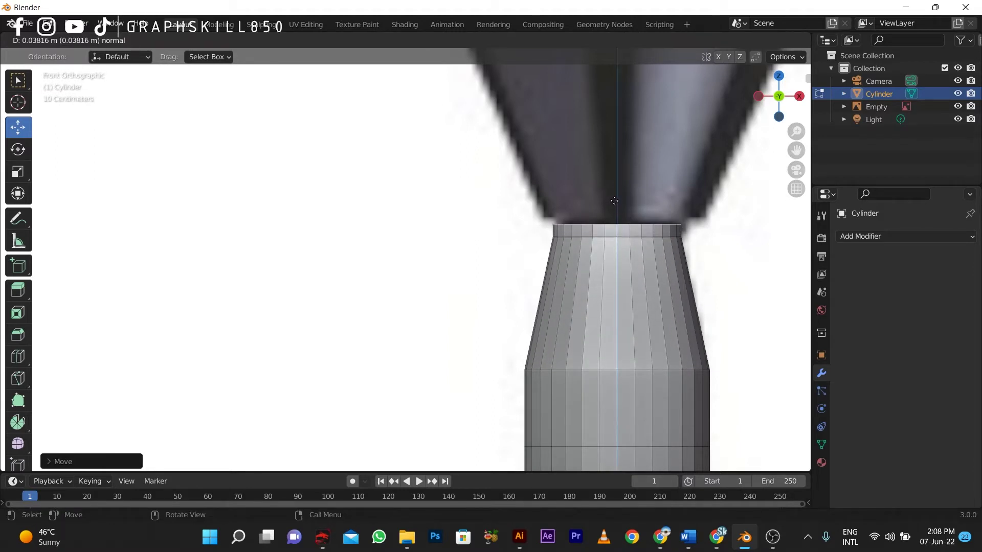
left_click(614, 201)
left_click(593, 228, "alt")
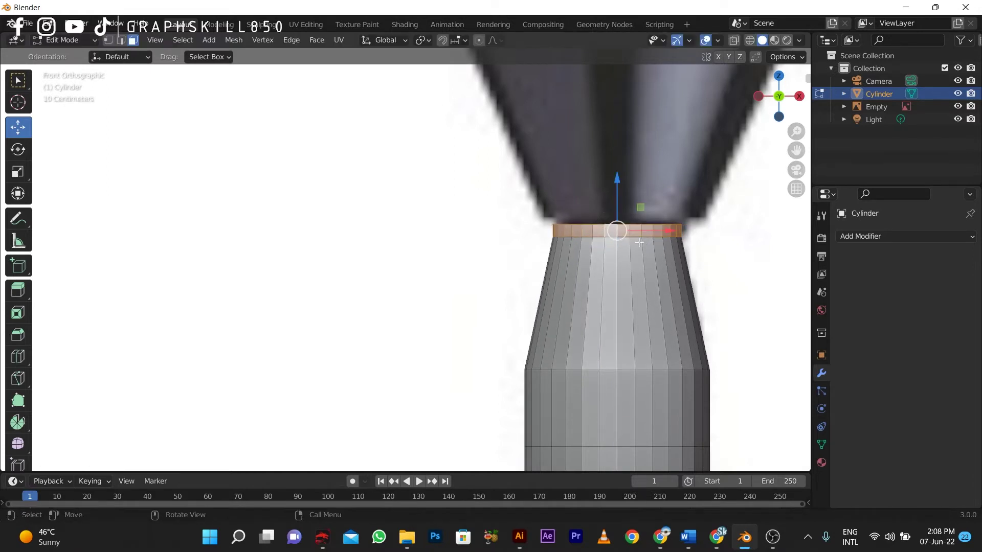
Step: Select the collar's top face, extrude it slightly upward and scale it to about 1.2 to match the head's base
scroll(682, 217, "up", 1)
middle_click_drag(532, 225, 419, 309, "shift")
left_click(324, 235)
left_click(419, 309)
key("KP_1")
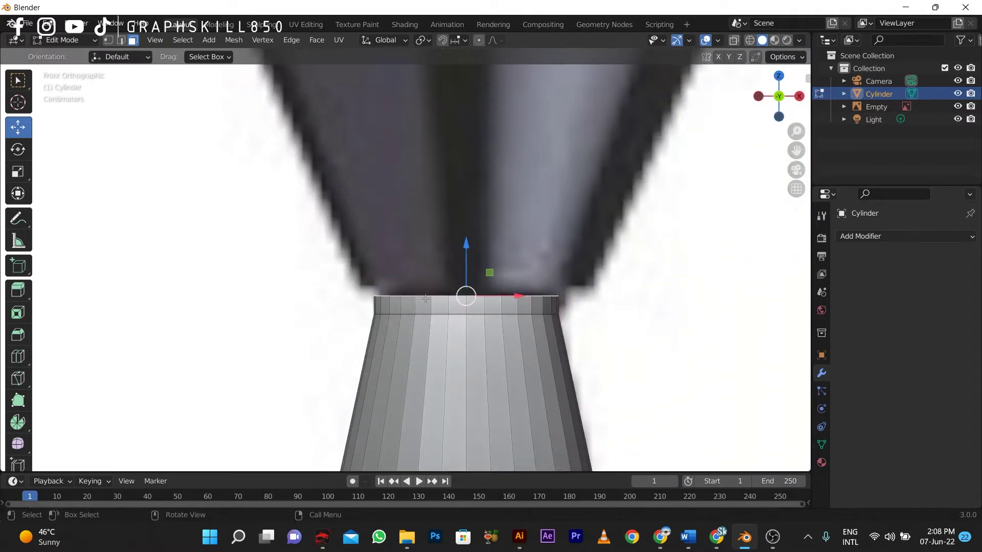
key("e")
right_click(425, 298)
key("s")
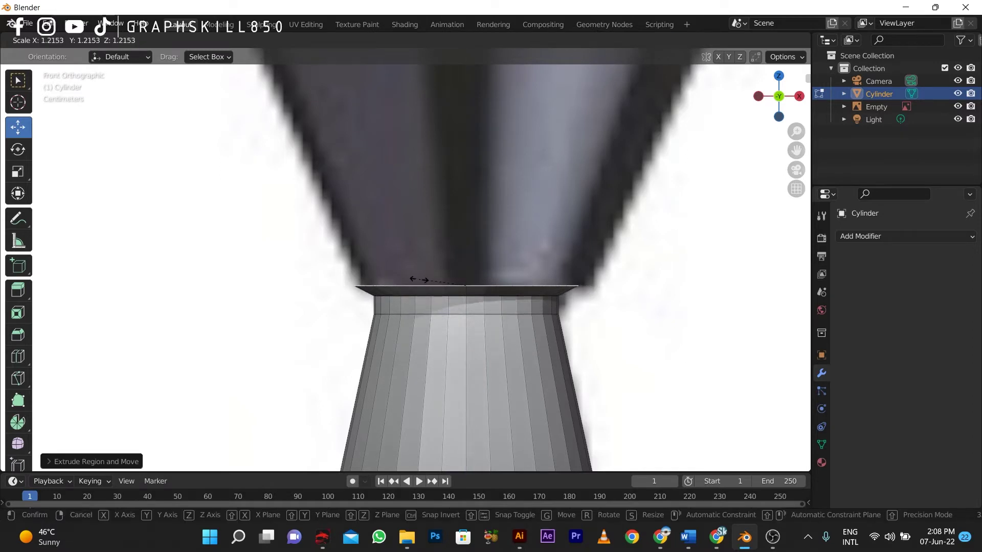
left_click(417, 278)
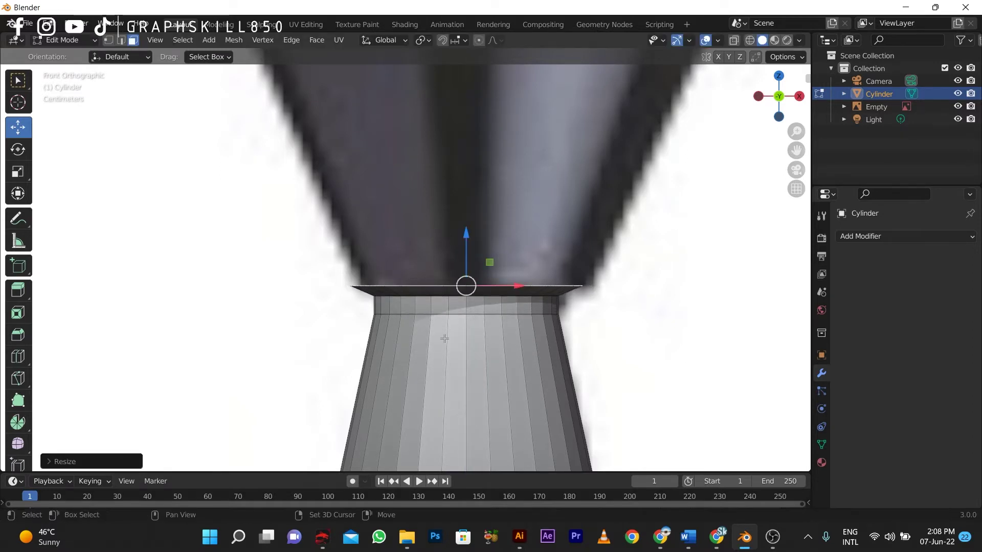
Step: Extrude the top face up about 0.65 m and scale it to about 2.3 to form the conical head
scroll(445, 339, "down", 5)
key("e")
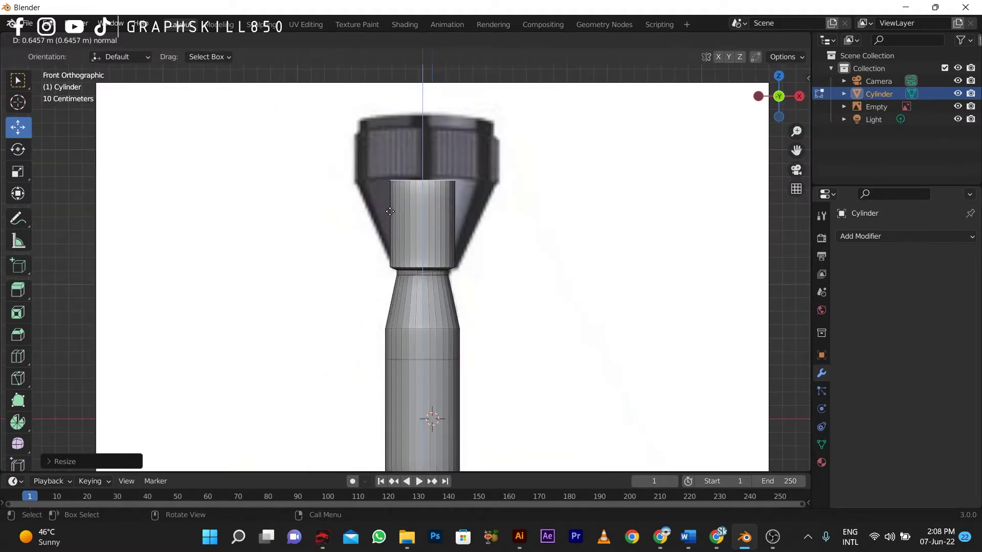
left_click(390, 212)
key("s")
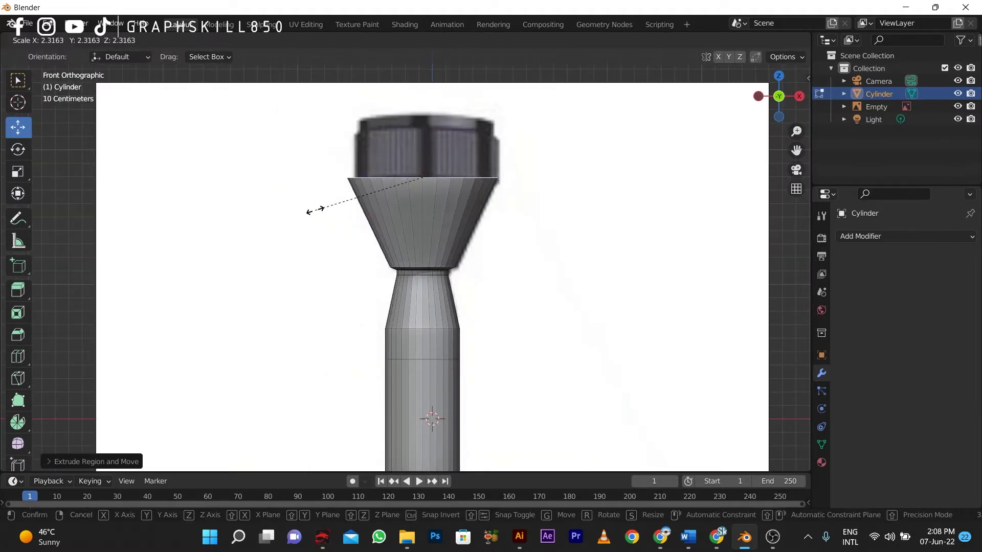
left_click(309, 211)
Step: Extrude the head's top face up about 0.39 m, plus a second short section reaching the reference's top edge
scroll(511, 307, "up", 4)
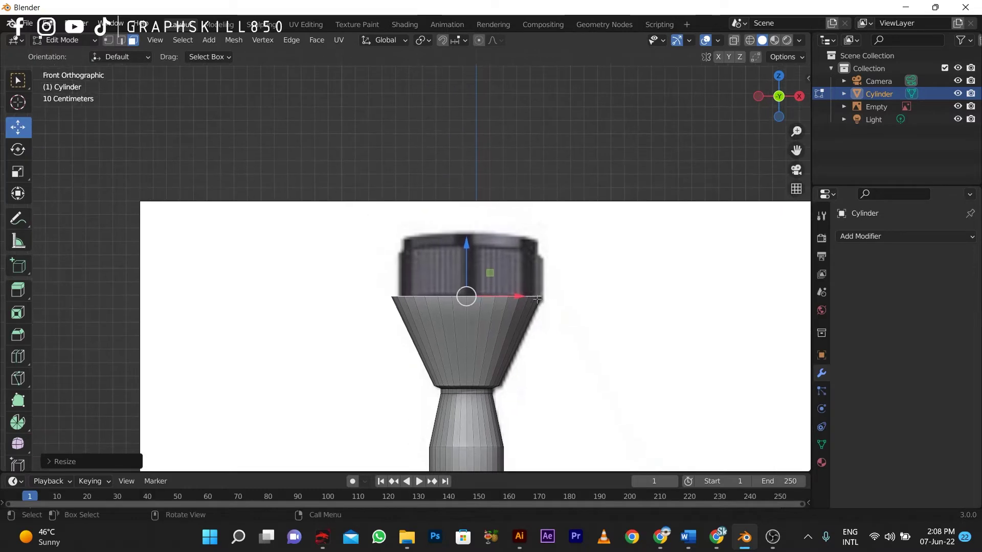
key("e")
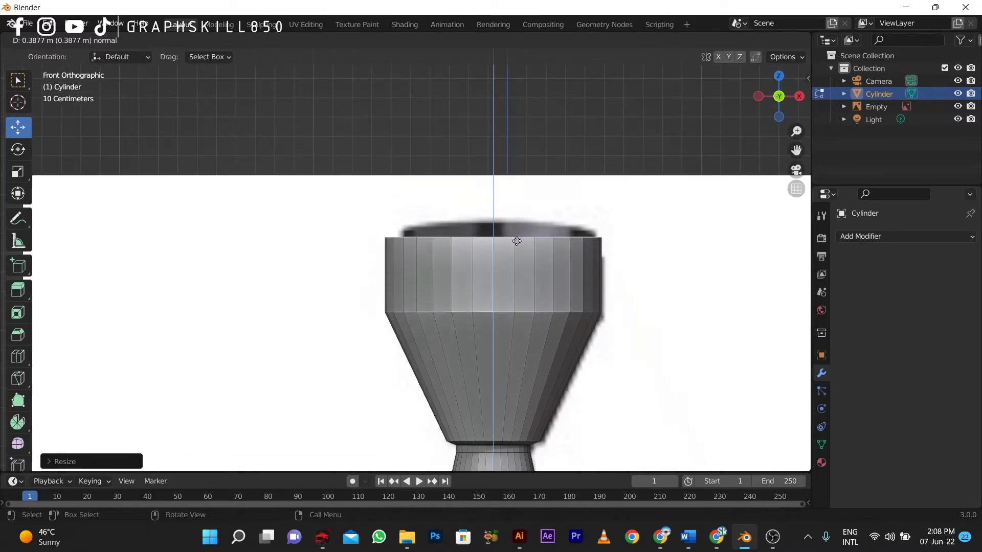
left_click(514, 238)
key("e")
left_click(514, 222)
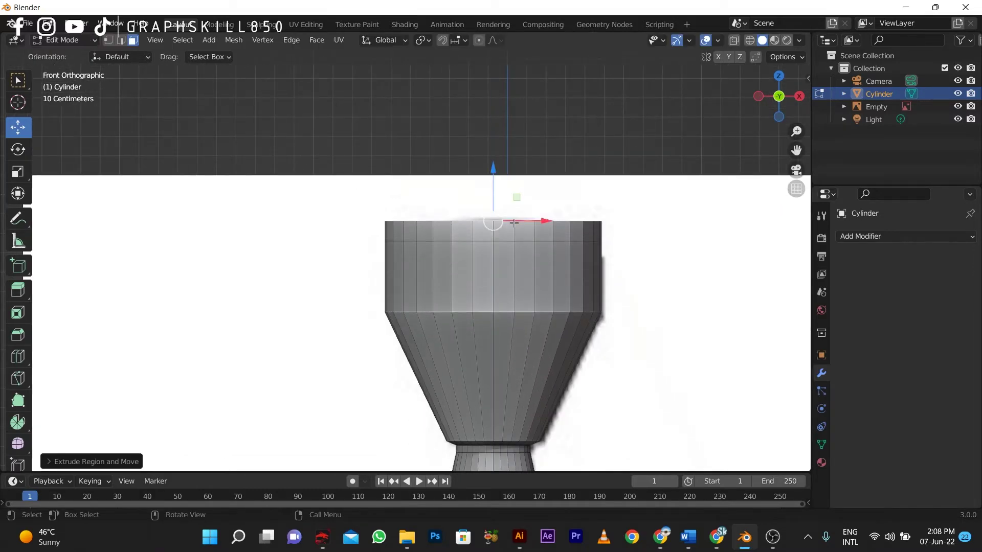
Step: Inset the head's top face by a thin rim and extrude the inner face down about 0.05 m to recess it
scroll(351, 256, "down", 3)
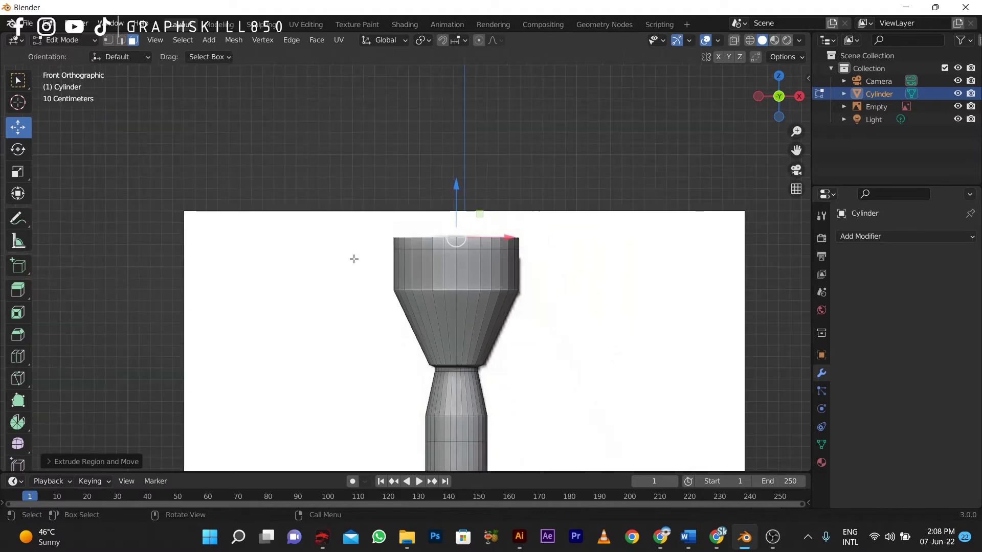
middle_click_drag(351, 256, 500, 282)
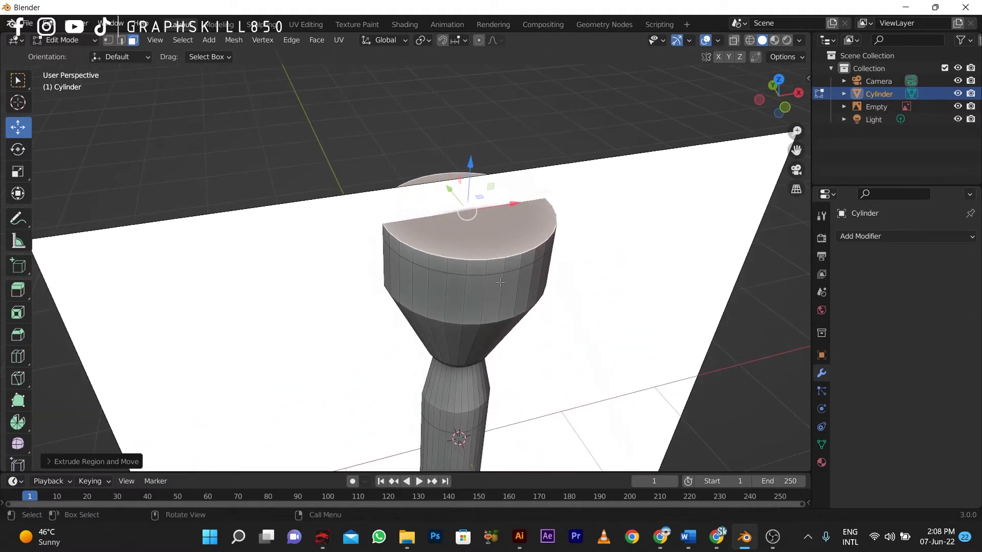
key("i")
left_click(551, 298)
key("e")
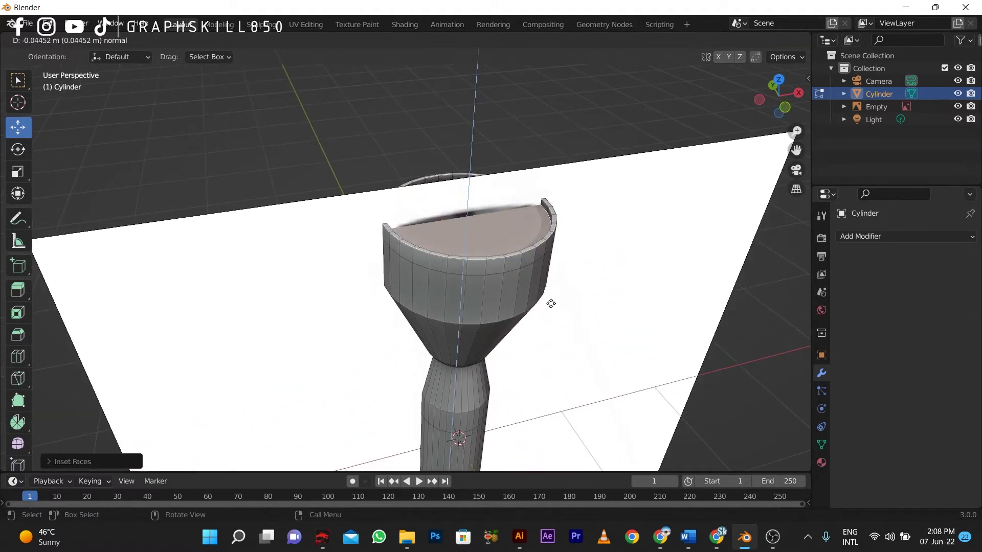
left_click(553, 307)
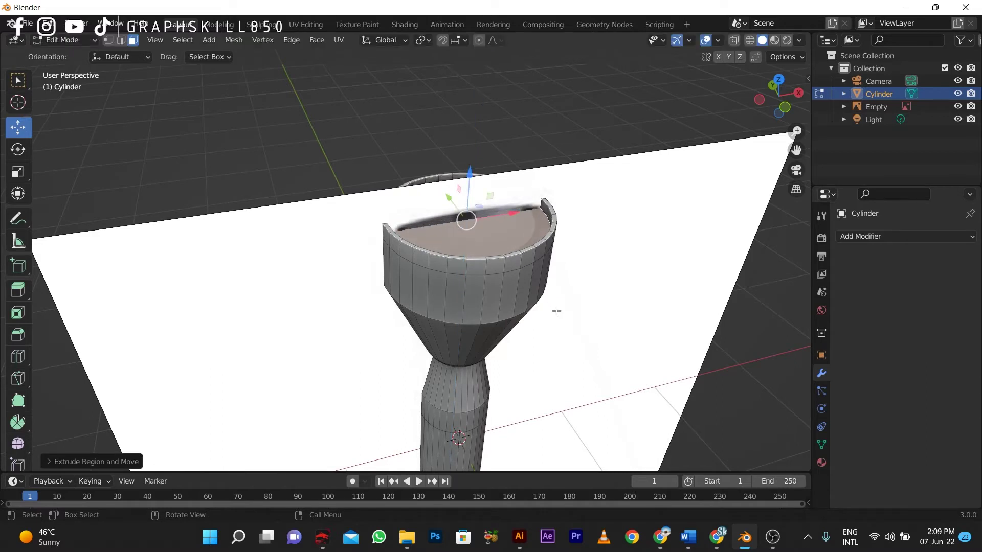
key("i")
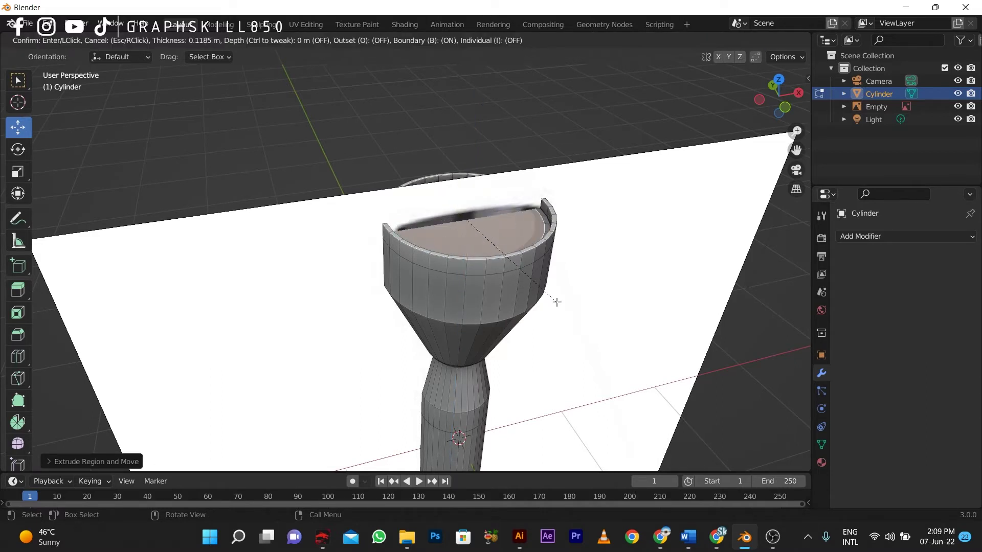
right_click(557, 302)
Step: Select the ring of faces around the head's tall band and inset each face individually
middle_click_drag(551, 303, 460, 267)
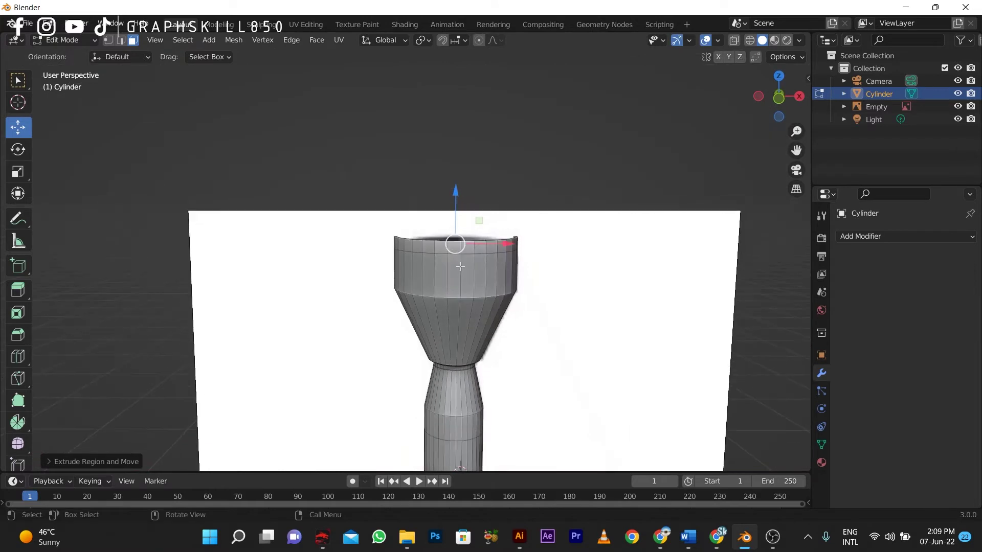
scroll(461, 267, "up", 4)
left_click(479, 285)
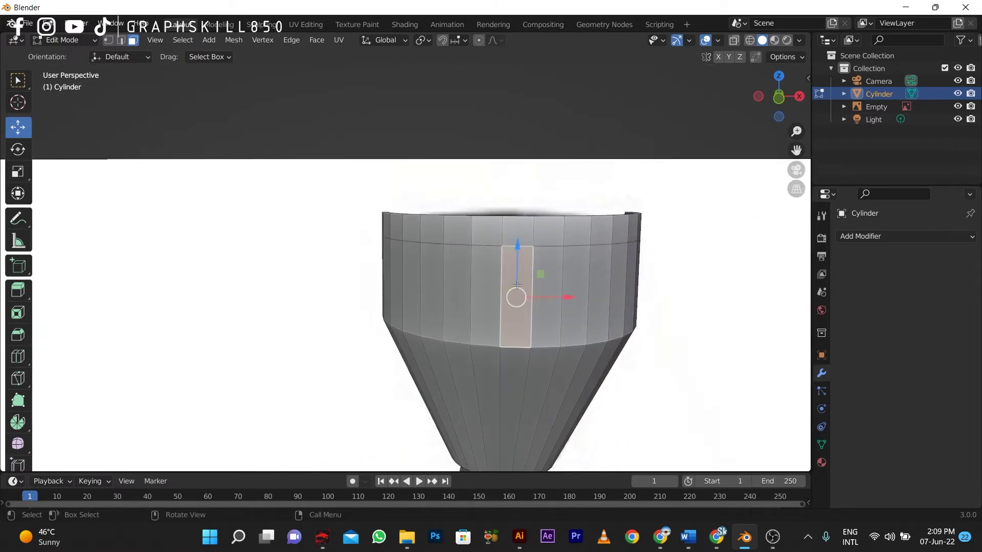
left_click(517, 285, "alt")
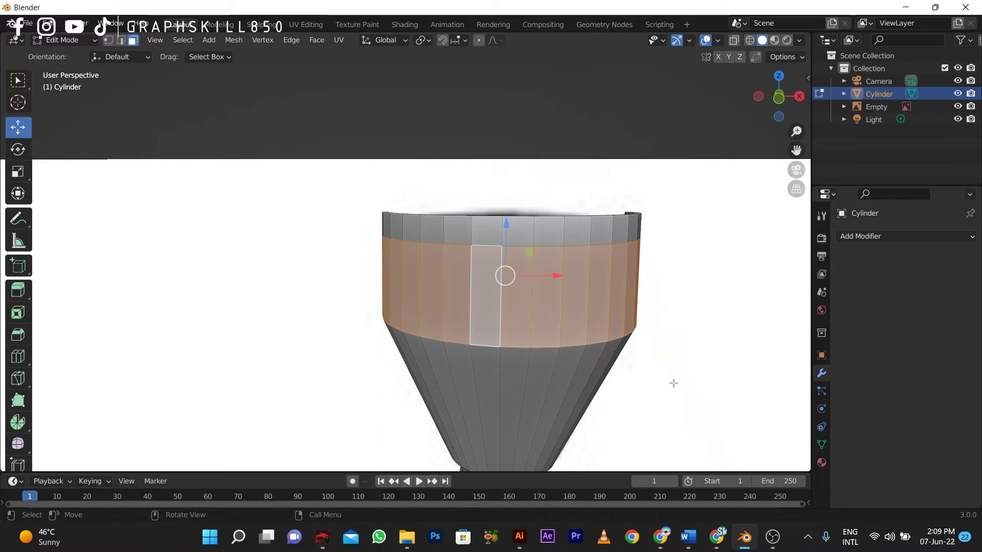
key("i")
key("i")
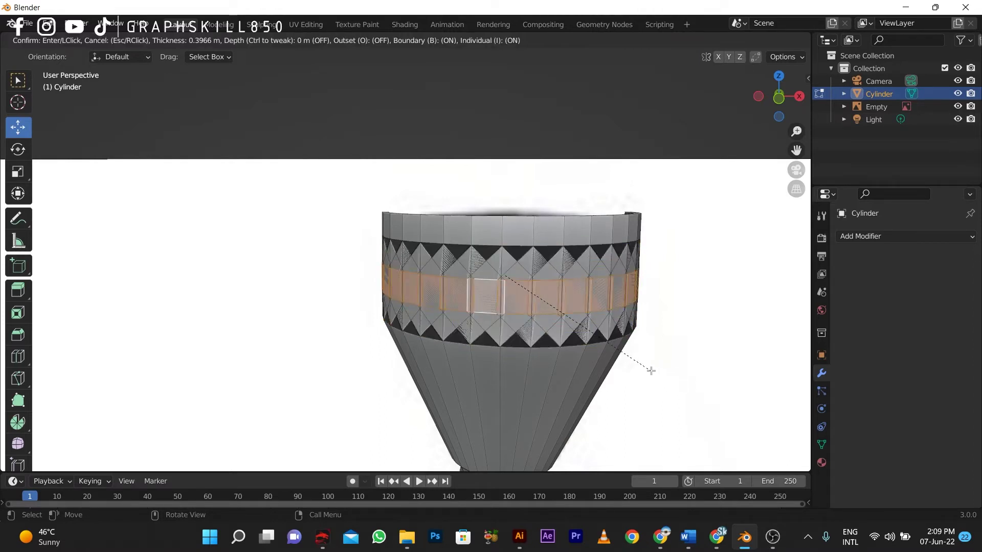
left_click(664, 394)
Step: Extrude the inset head faces inward along their normals to form recessed grip panels, and return to Object Mode
key("alt+e")
left_click(666, 407)
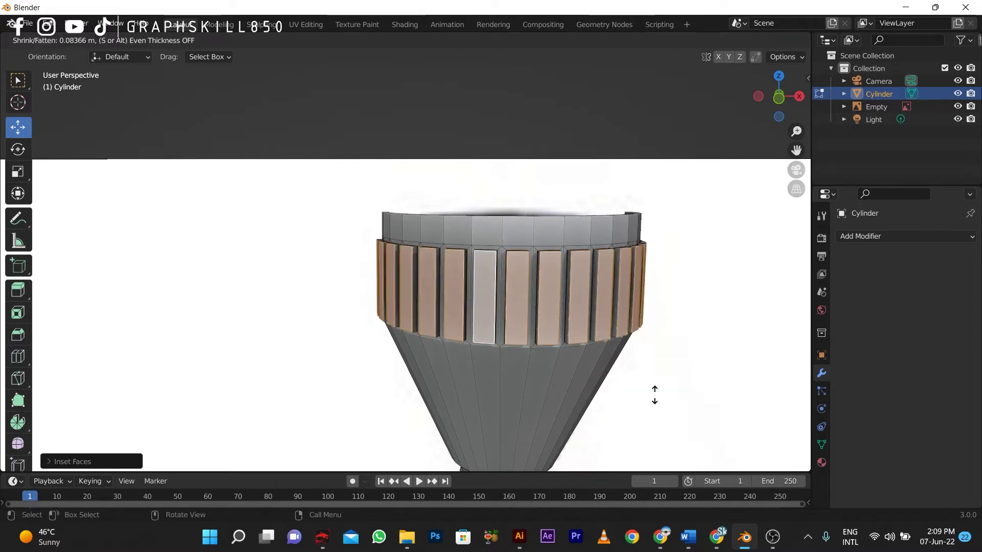
left_click(661, 407)
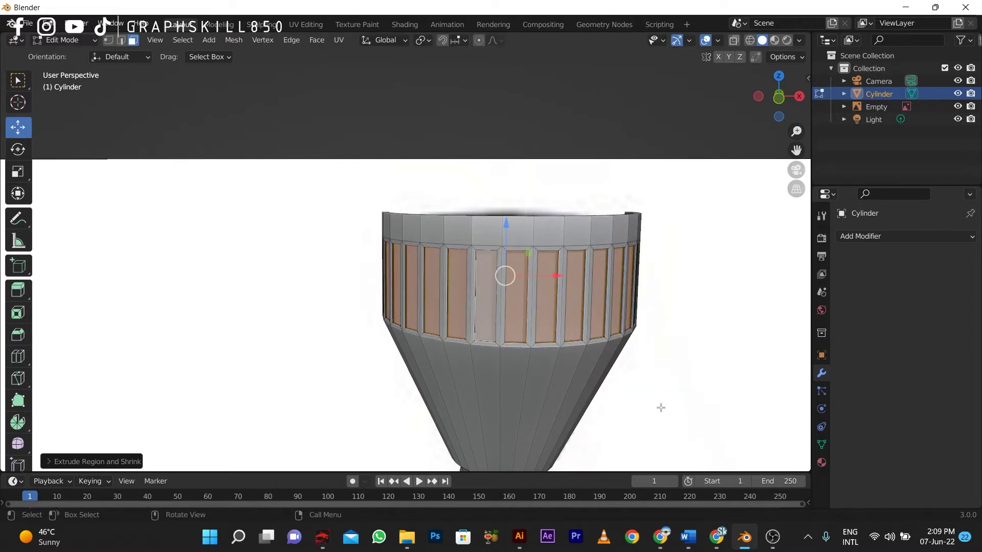
key("Tab")
scroll(483, 264, "down", 4)
mouse_move(442, 300)
middle_mouse_down()
mouse_move(518, 311)
mouse_move(476, 319)
mouse_move(460, 278)
mouse_move(456, 328)
mouse_move(441, 261)
mouse_move(446, 296)
middle_mouse_up()
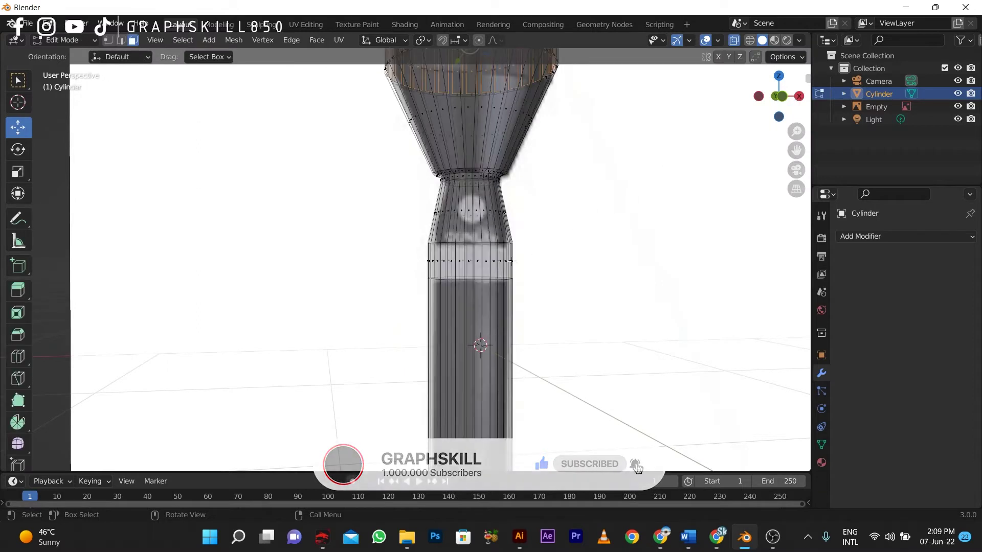
Step: Select the ring of faces at the white band below the neck in Edit Mode and inset each one individually
key("Tab")
scroll(680, 128, "up", 3)
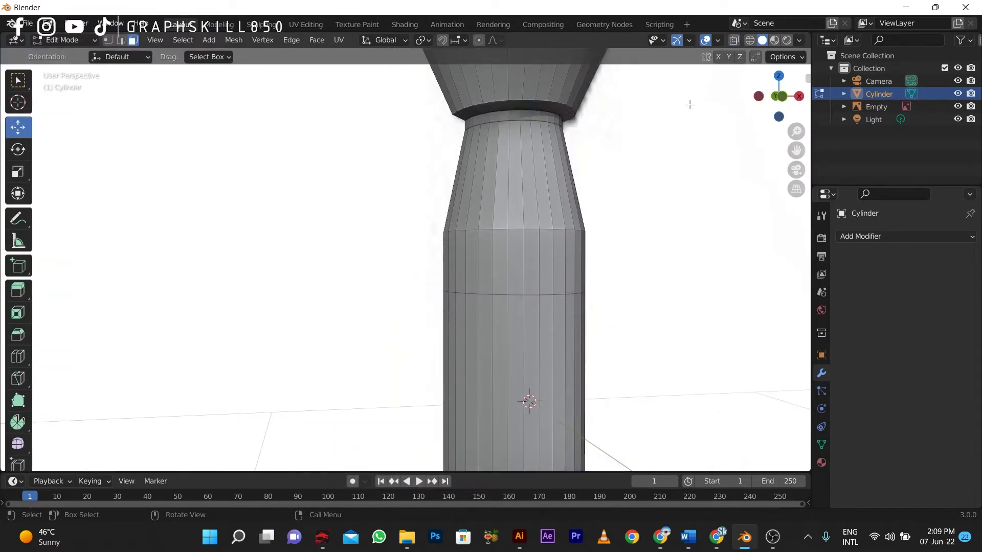
key("KP_1")
left_click(554, 262)
left_click(557, 259, "alt")
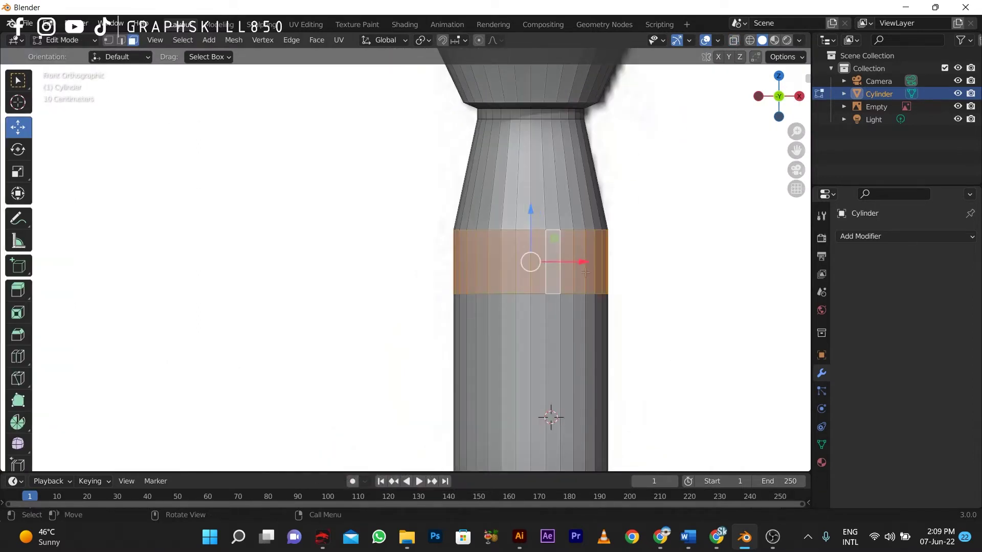
key("i")
key("i")
left_click(794, 328)
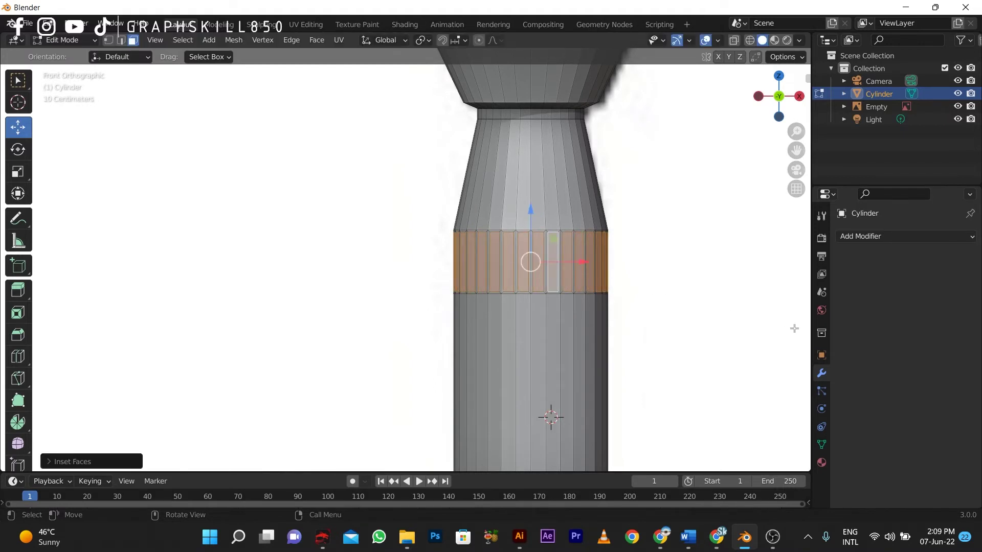
Step: Try to extrude the inset band faces along their normals from the front view
key("alt+e")
left_click(794, 329)
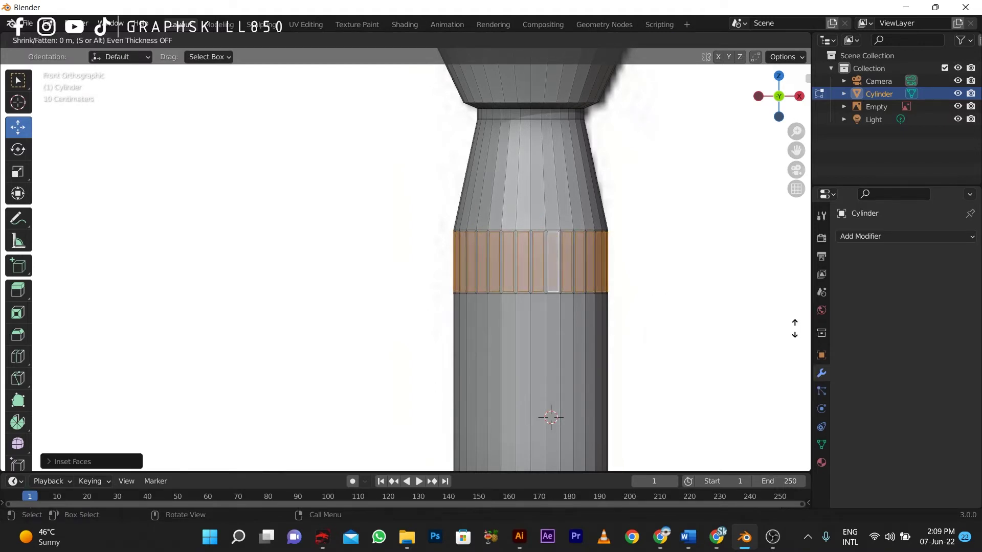
left_click(793, 328)
scroll(478, 189, "down", 3)
key("alt+a")
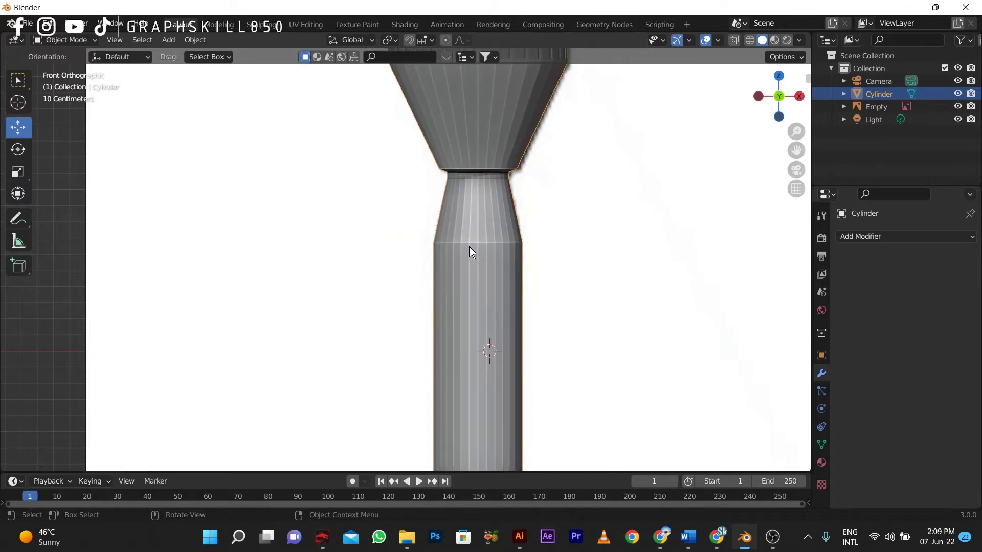
key("ctrl+z")
Step: Extrude the inset faces of the band below the neck slightly inward along their normals and leave Edit Mode
scroll(476, 274, "up", 3)
middle_click_drag(478, 275, 536, 249)
key("alt+e")
left_click(545, 288)
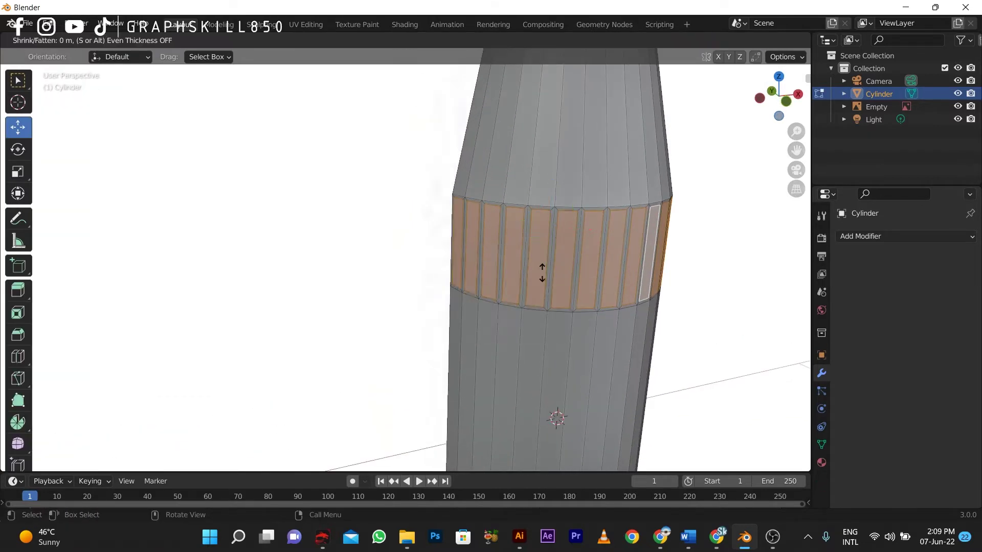
left_click(546, 275)
key("Tab")
Step: Compare the flashlight's band and neck with the reference image in front view using wireframe display
scroll(471, 238, "down", 3)
middle_click_drag(472, 238, 432, 241)
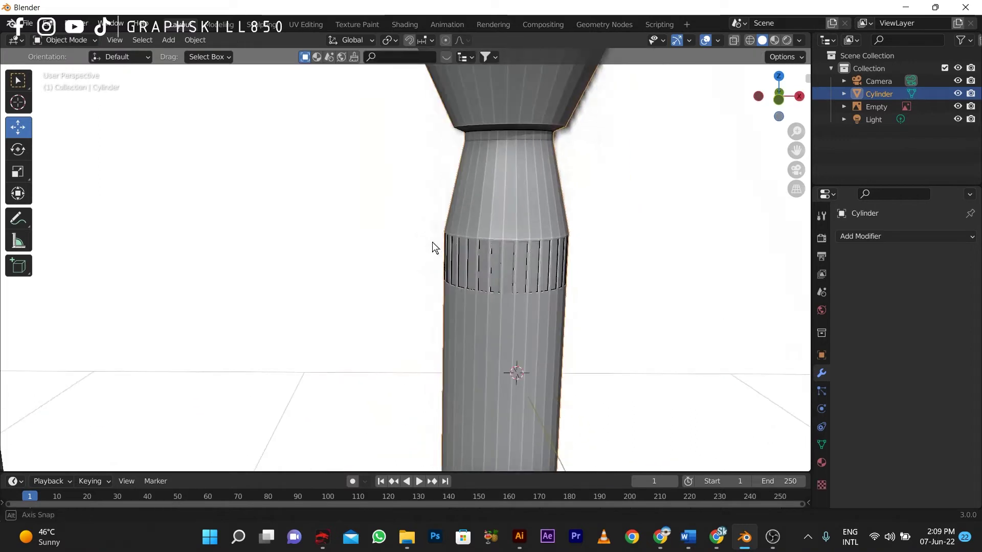
key("KP_1")
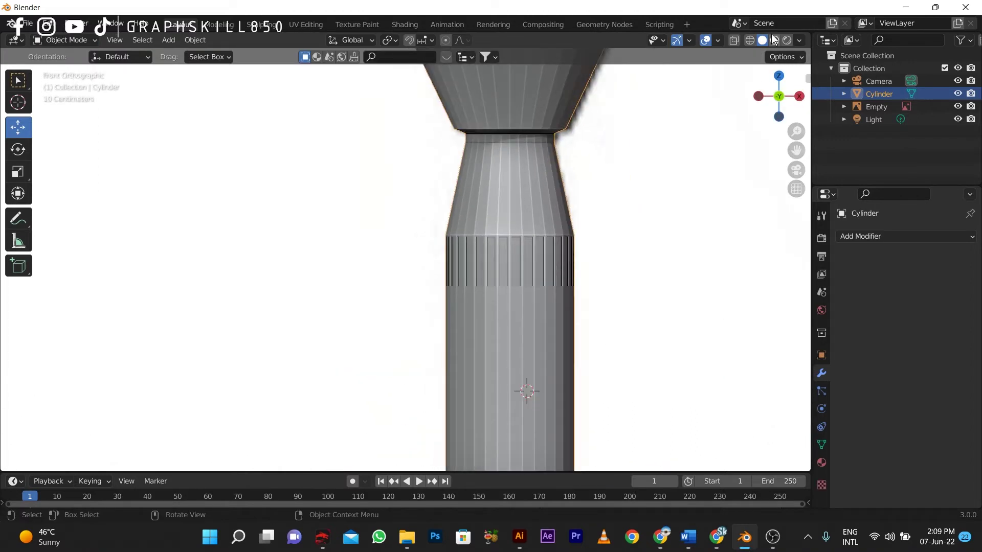
left_click(750, 40)
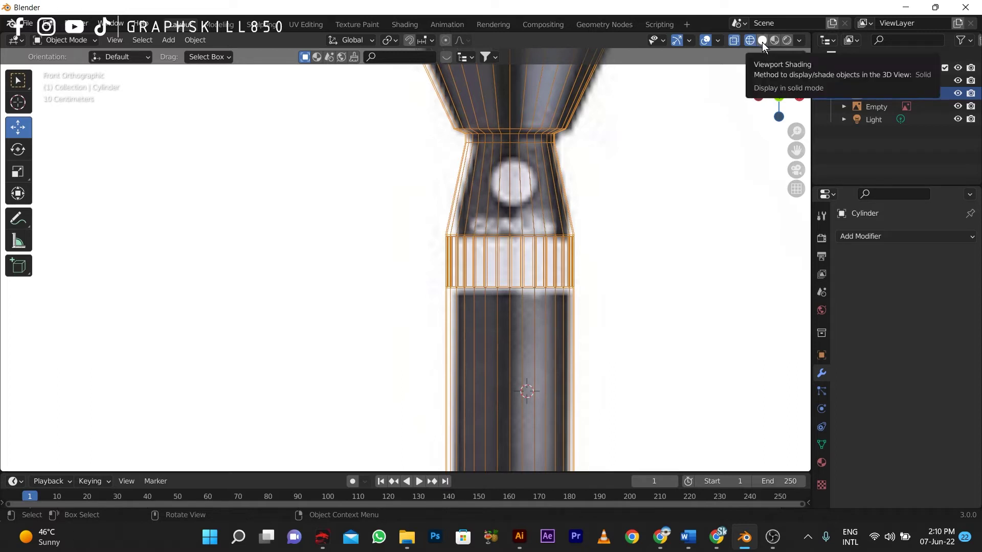
Step: Return to solid shading, add a mesh cylinder and scale it down to roughly the handle's width
left_click(762, 41)
scroll(437, 207, "down", 3)
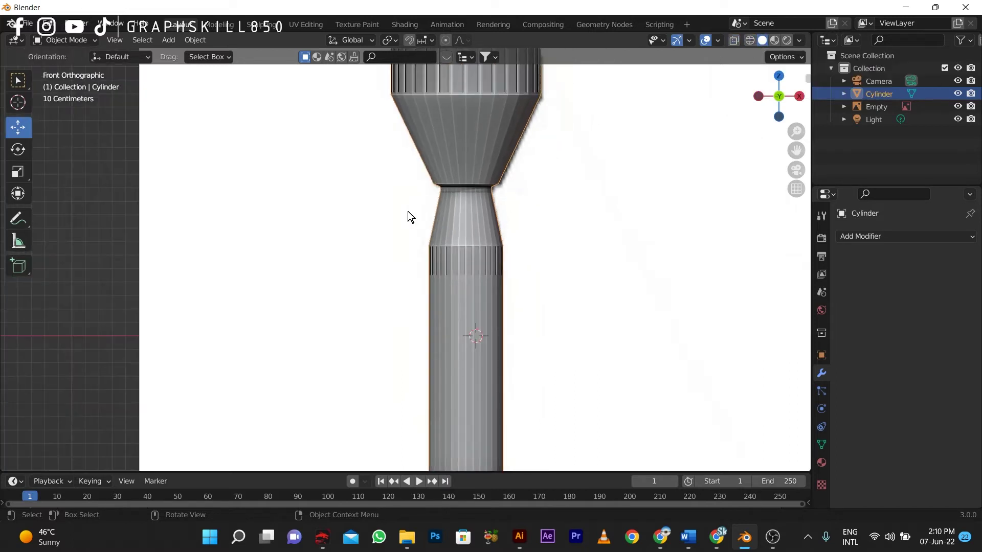
key("shift+a")
mouse_move(364, 212)
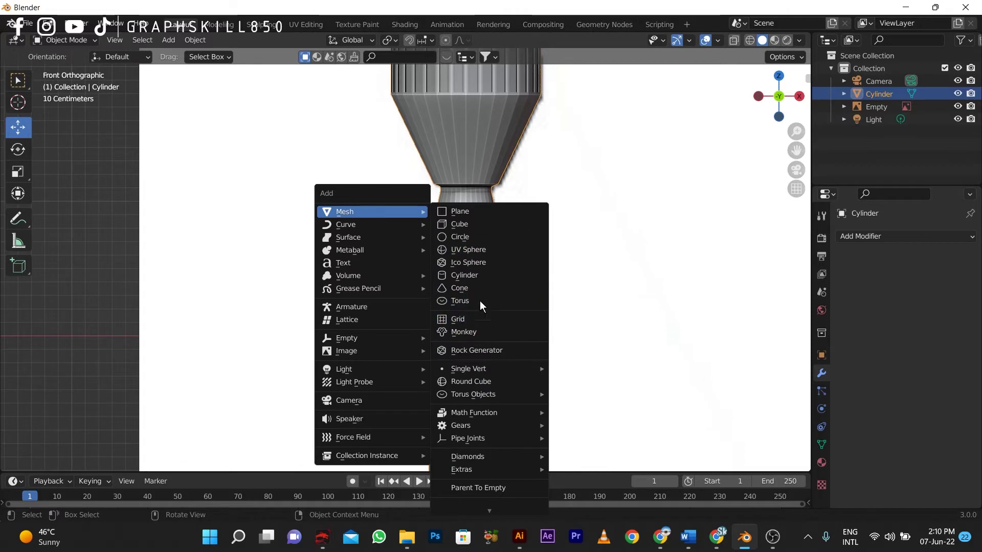
left_click(472, 276)
middle_click_drag(473, 267, 462, 291)
key("s")
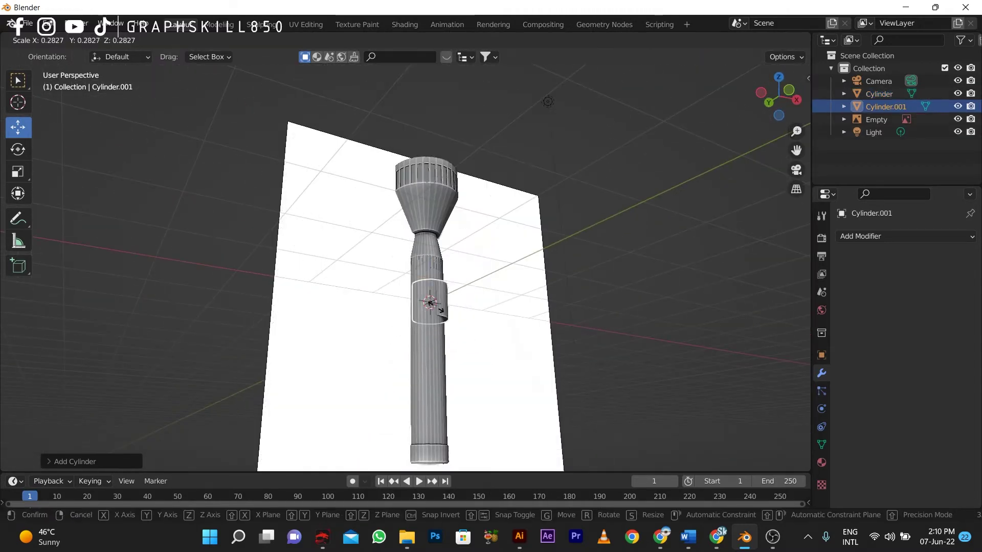
left_click(429, 286)
Step: Raise the new cylinder along Z to the flashlight's neck and scale it down until it is narrower than the neck
key("g")
key("z")
left_click(423, 228)
scroll(425, 227, "up", 3)
middle_click_drag(425, 227, 389, 360, "shift")
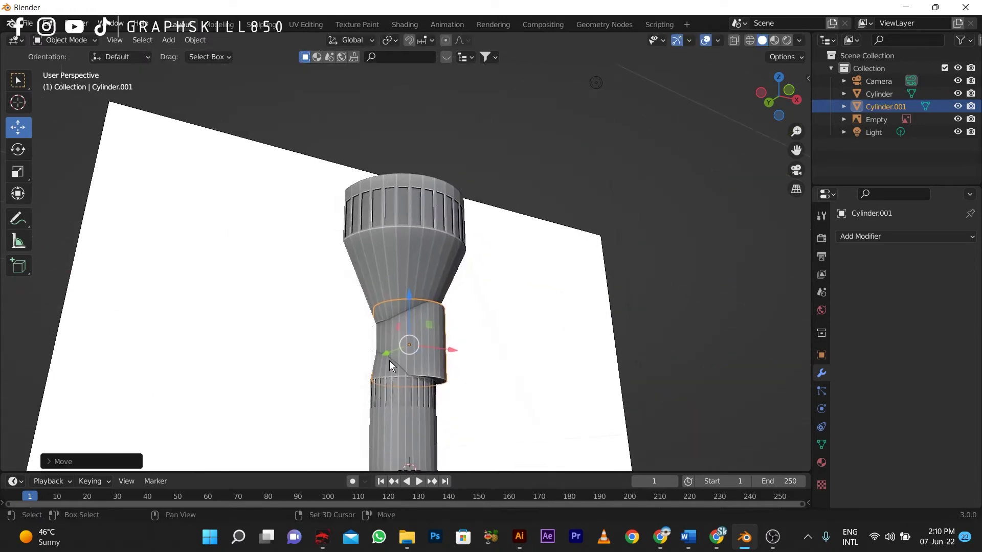
scroll(394, 364, "up", 2)
key("s")
left_click(404, 389)
middle_click_drag(353, 398, 321, 288)
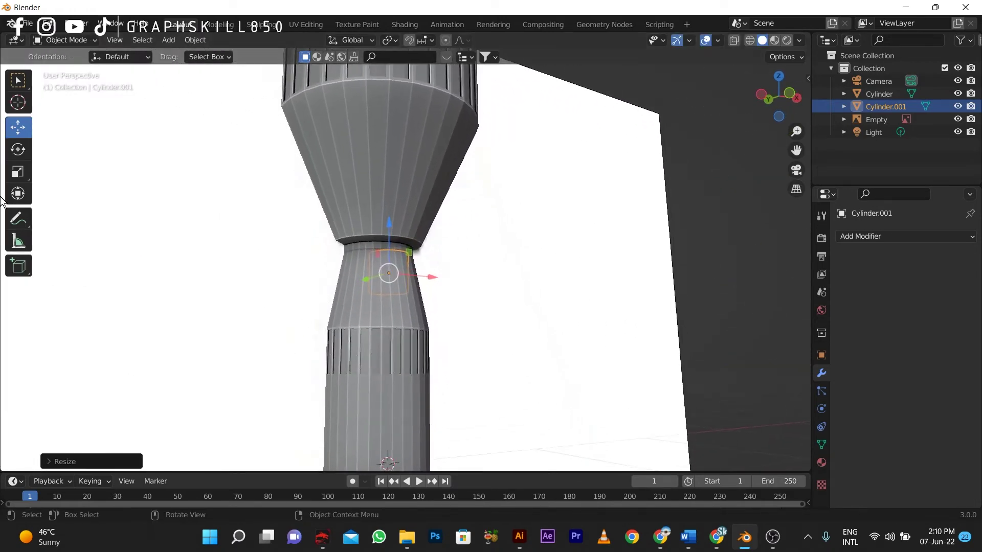
Step: Rotate the small cylinder so its round end faces the front and move it along Y out in front of the neck
left_click(18, 155)
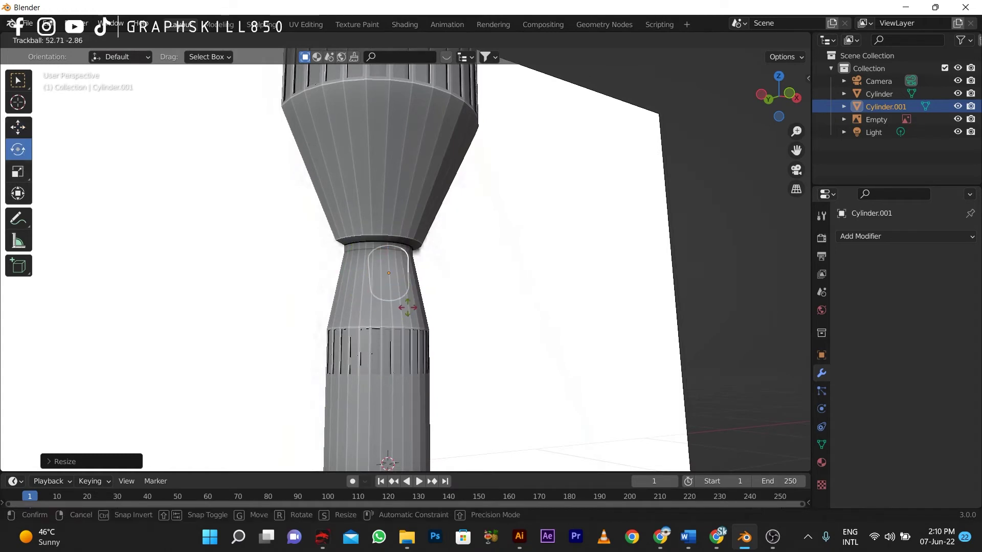
mouse_move(409, 313)
left_mouse_down()
mouse_move(416, 262)
mouse_move(427, 267)
mouse_move(420, 328)
mouse_move(422, 309)
left_mouse_up()
left_click(18, 128)
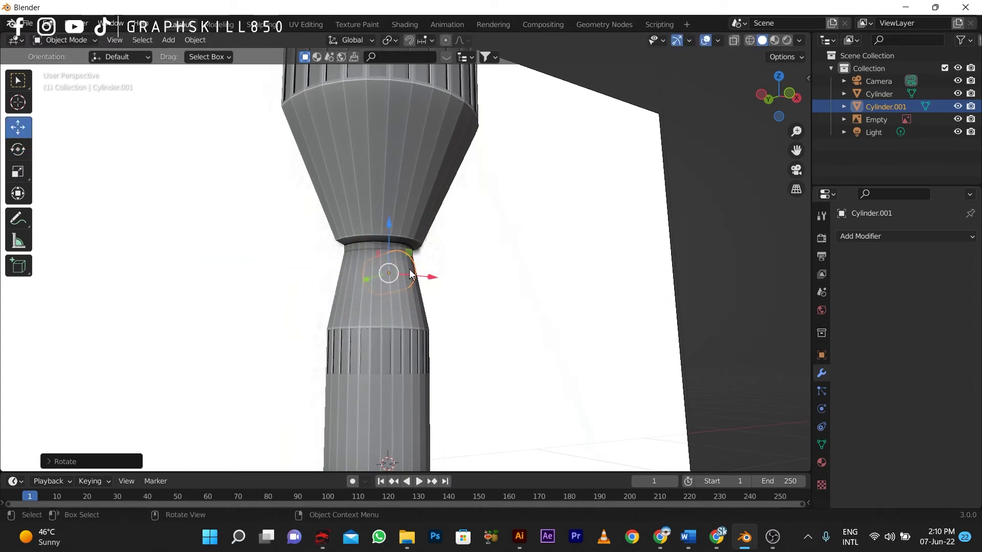
middle_click_drag(435, 306, 326, 269)
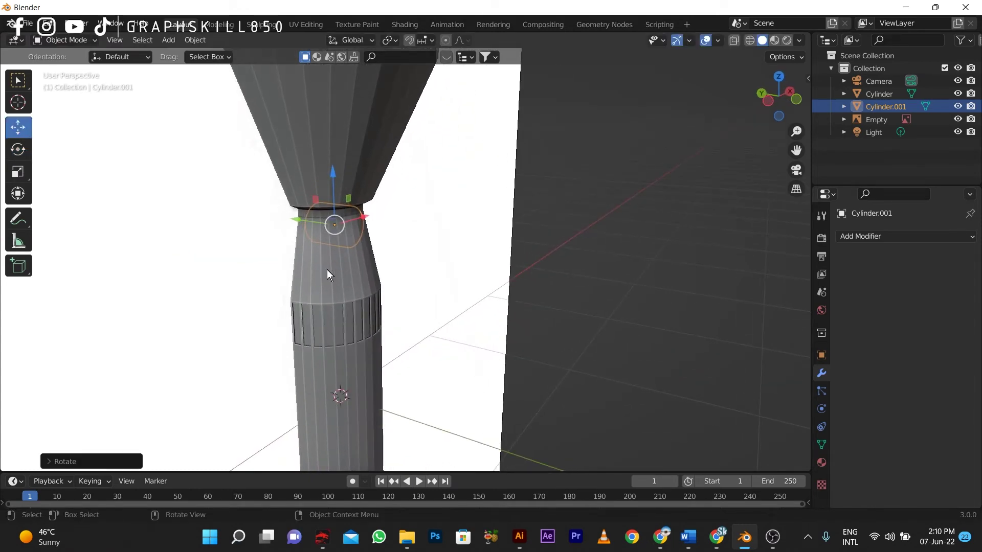
key("KP_7")
left_click_drag(462, 99, 463, 200)
middle_click_drag(406, 287, 389, 232)
key("KP_1")
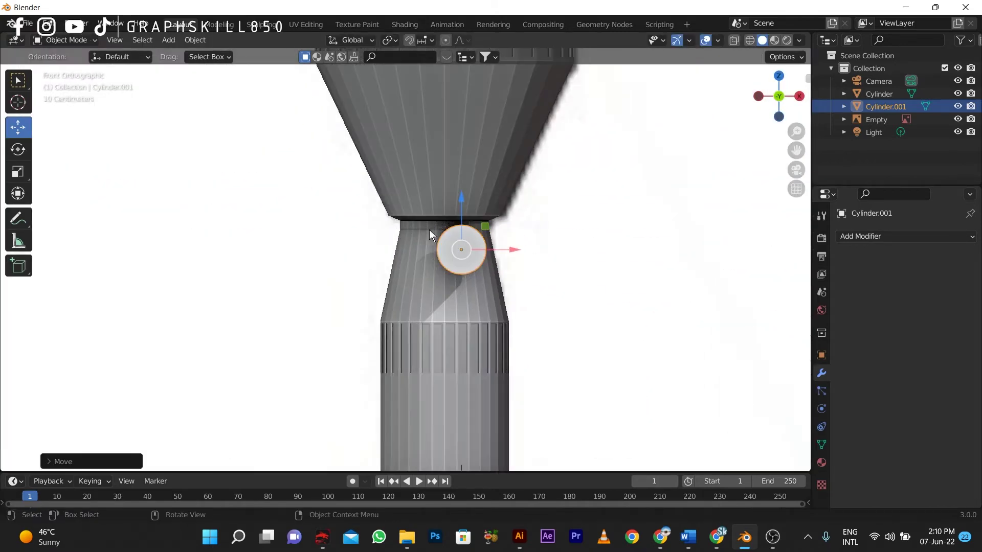
Step: Center the small cylinder on the neck along X and lower it onto the reference image's round button using X-ray display
scroll(429, 236, "up", 3)
key("g")
key("x")
left_click(560, 187)
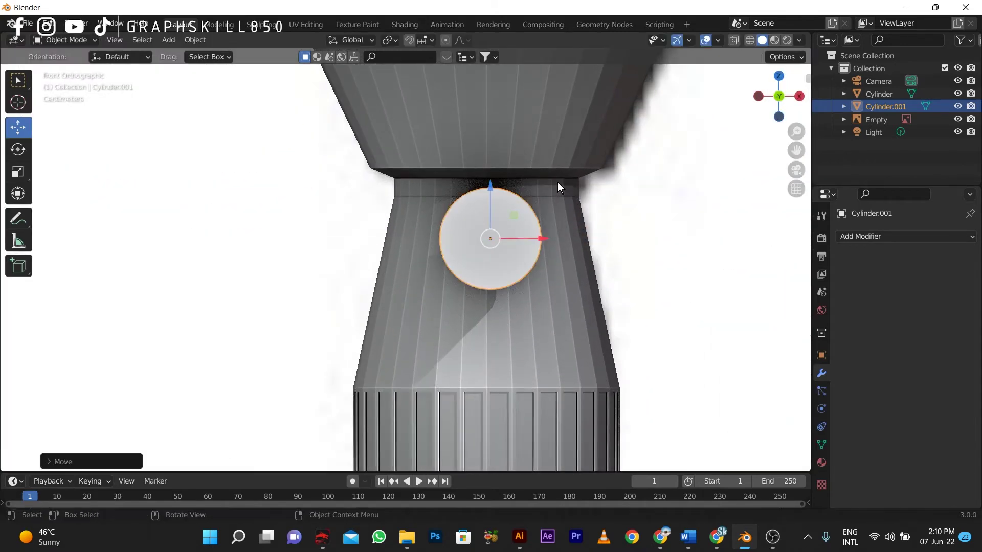
left_click(734, 41)
left_click_drag(491, 195, 492, 236)
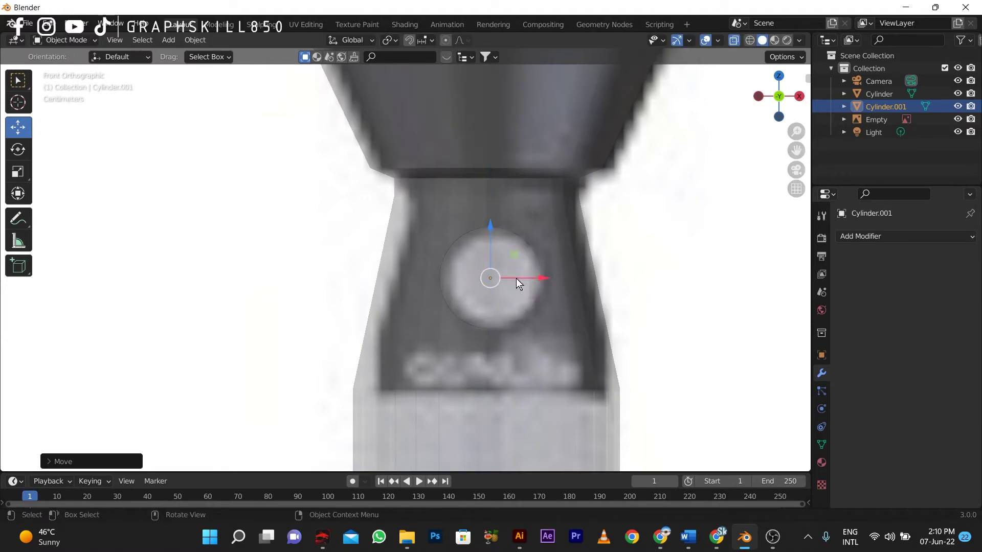
Step: Turn off X-ray, push the small cylinder back along Y so it sinks partway into the neck, and copy it
scroll(405, 307, "down", 3)
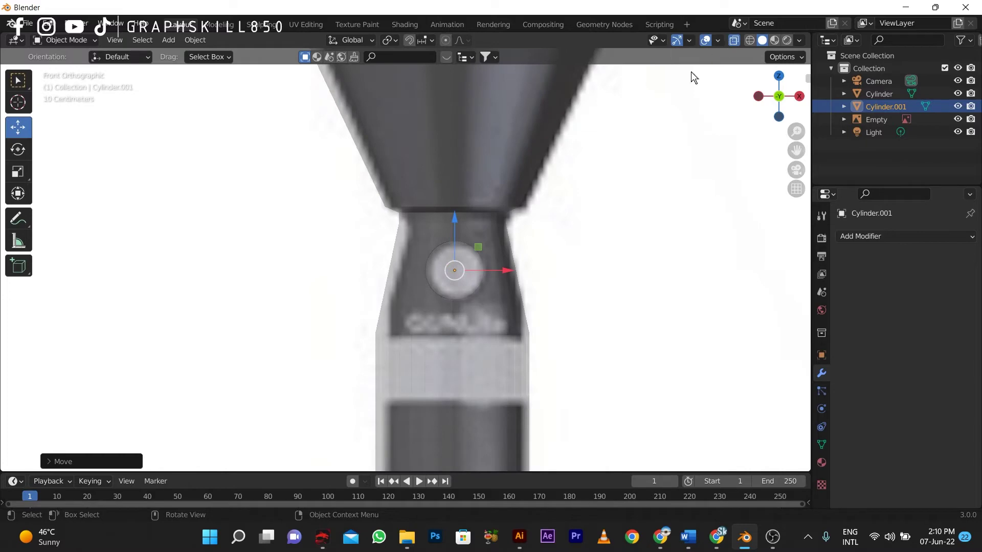
middle_click_drag(398, 219, 391, 219)
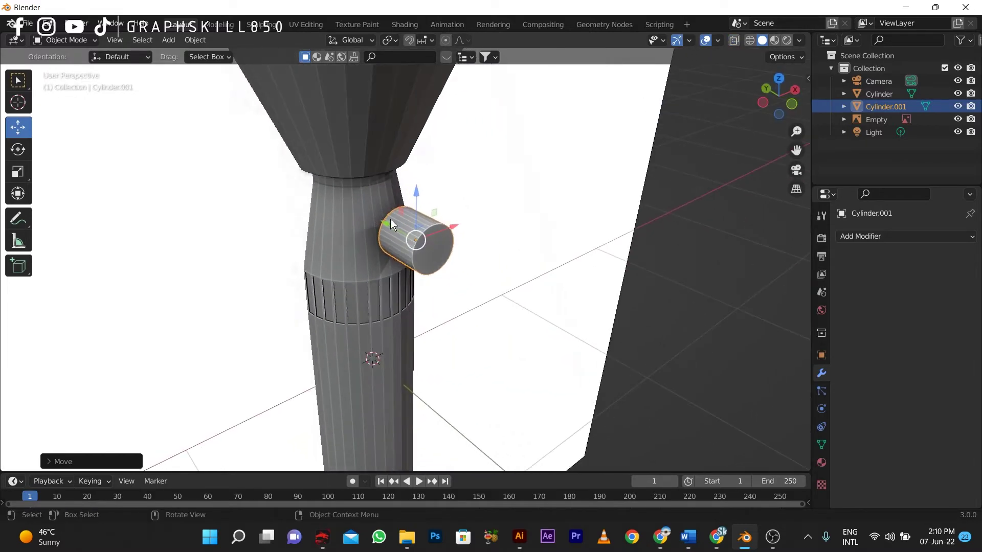
scroll(391, 223, "up", 2)
left_click_drag(390, 223, 361, 216)
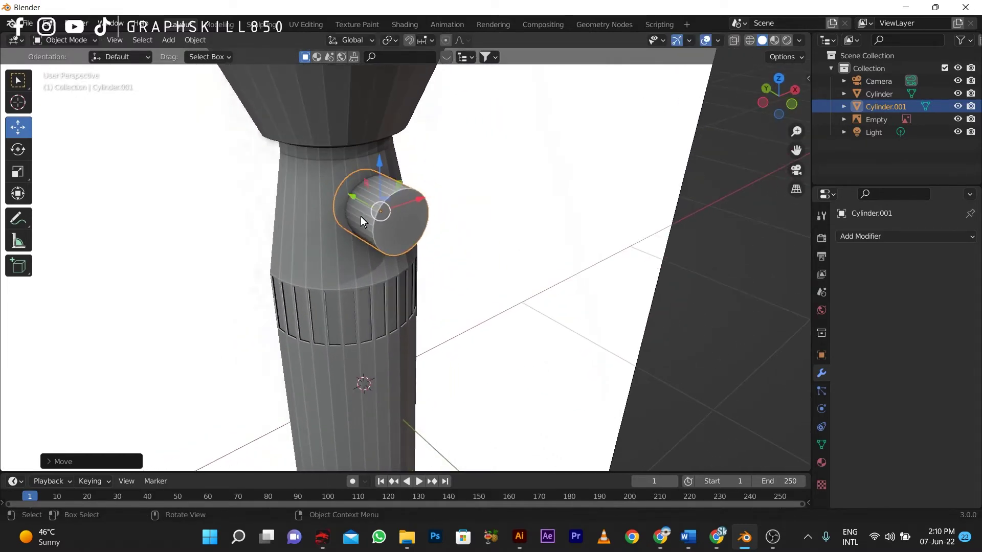
left_click(311, 216)
left_click(330, 210)
left_click(889, 235)
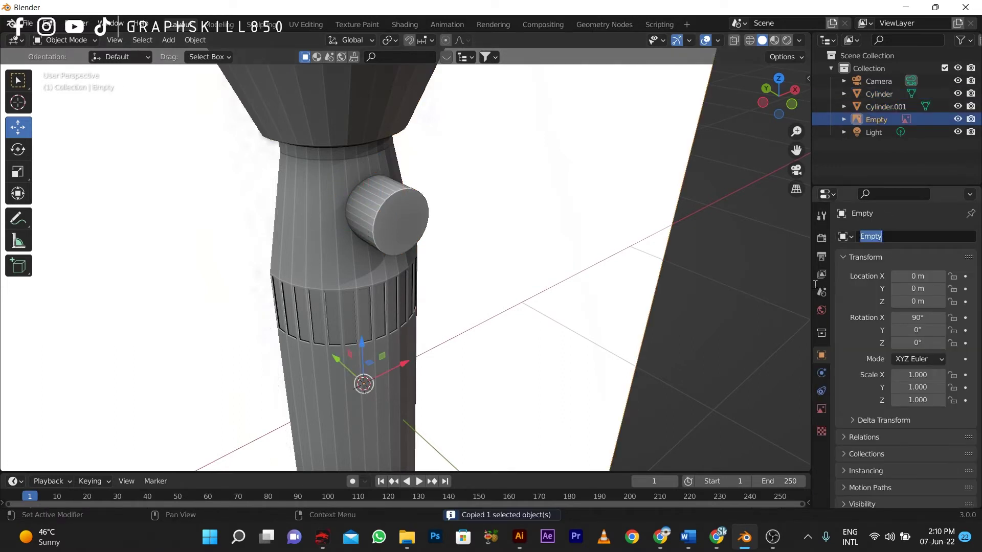
left_click(822, 391)
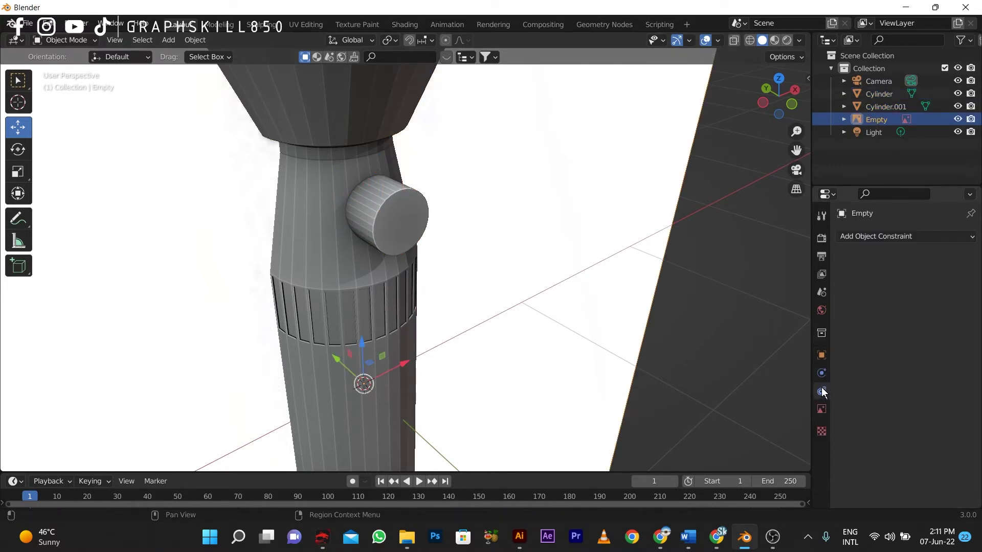
left_click(311, 251)
left_click(311, 251)
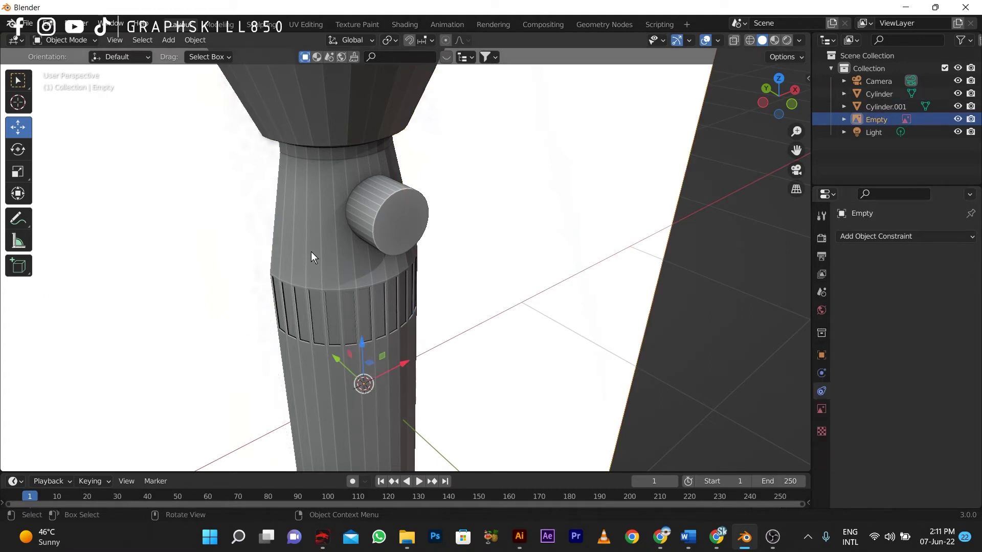
left_click(311, 252)
left_click(871, 236)
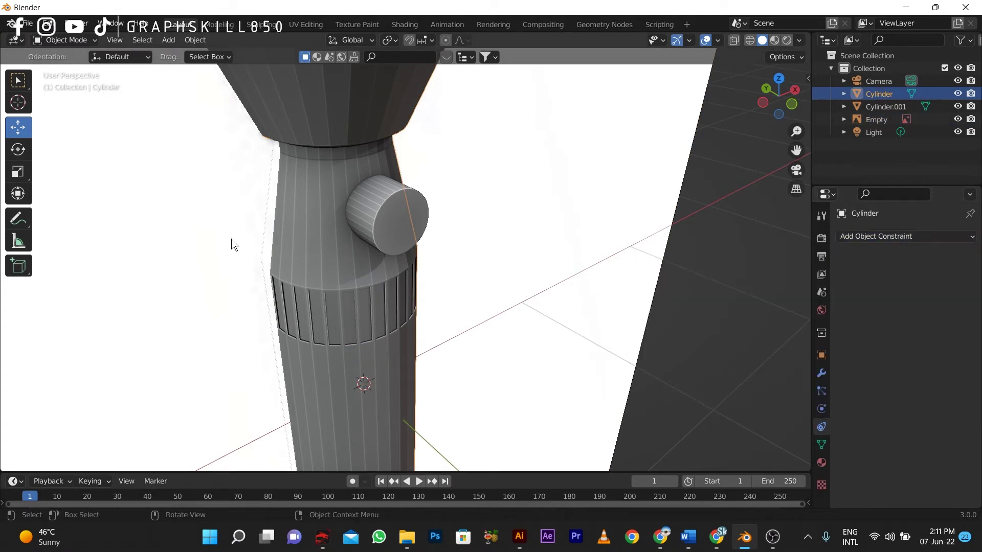
left_click(398, 223)
left_click(887, 106)
Step: Cut a round hole in the flashlight's neck with a Boolean Difference modifier using the small cylinder, and hide the cutter
left_click(884, 95)
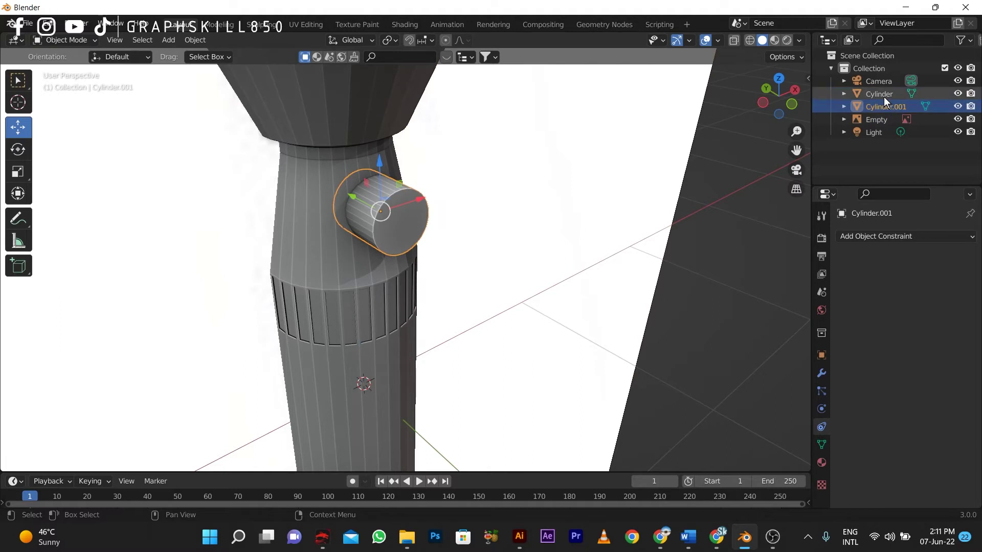
left_click(852, 239)
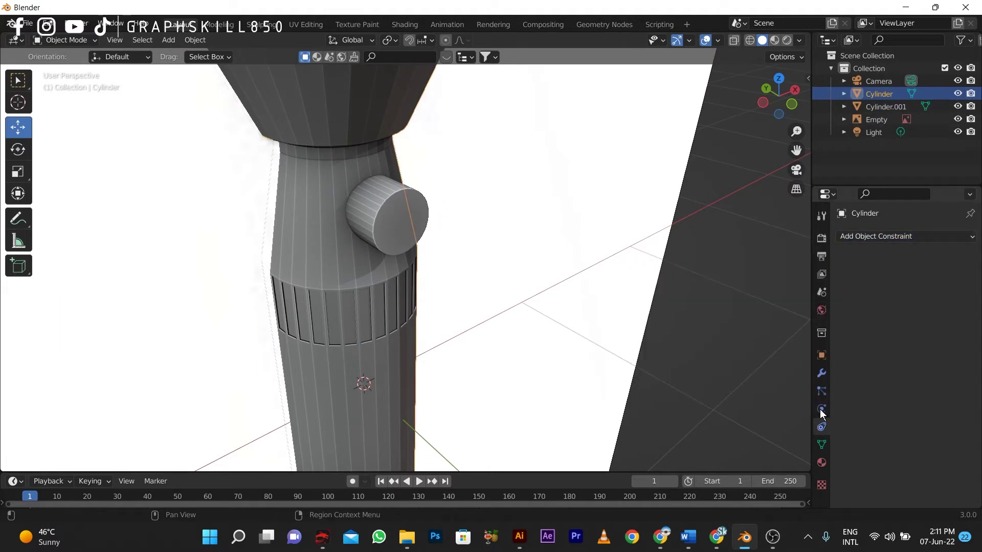
left_click(821, 373)
left_click(873, 237)
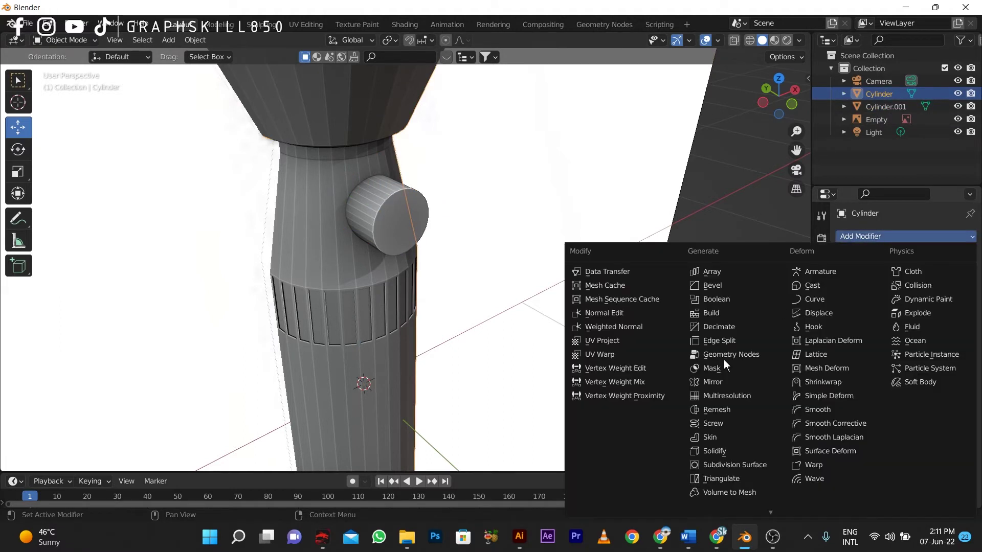
left_click(723, 300)
left_click(952, 308)
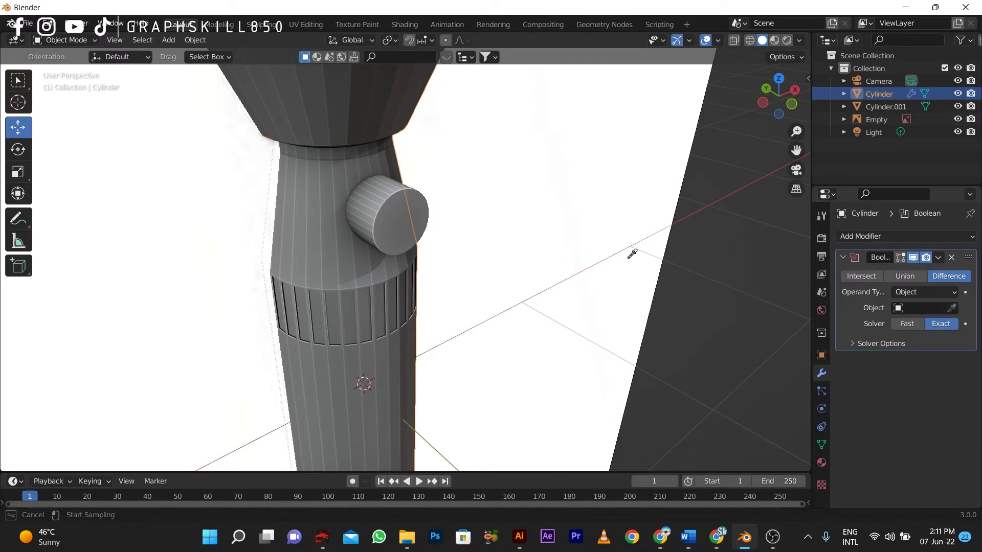
left_click(426, 196)
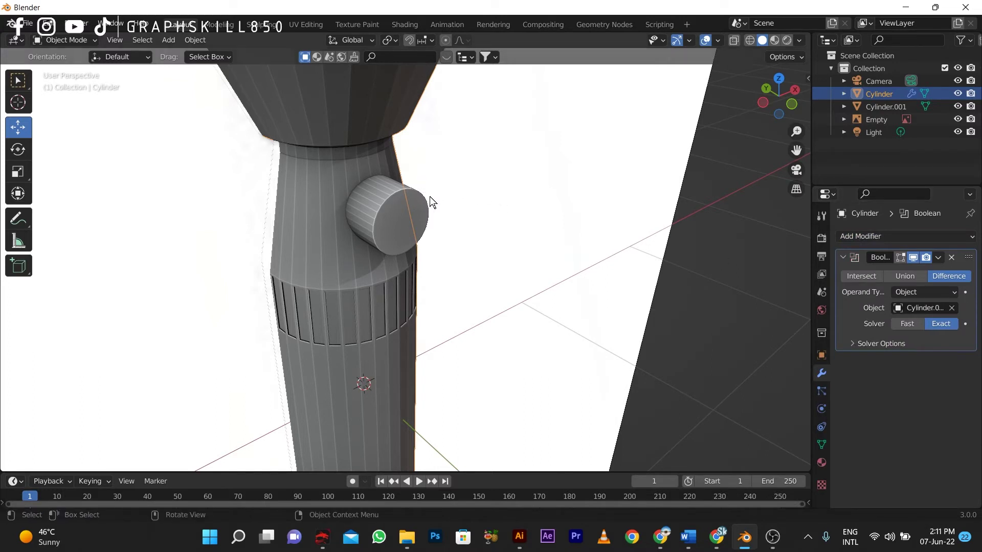
left_click(955, 108)
middle_click_drag(537, 199, 434, 233)
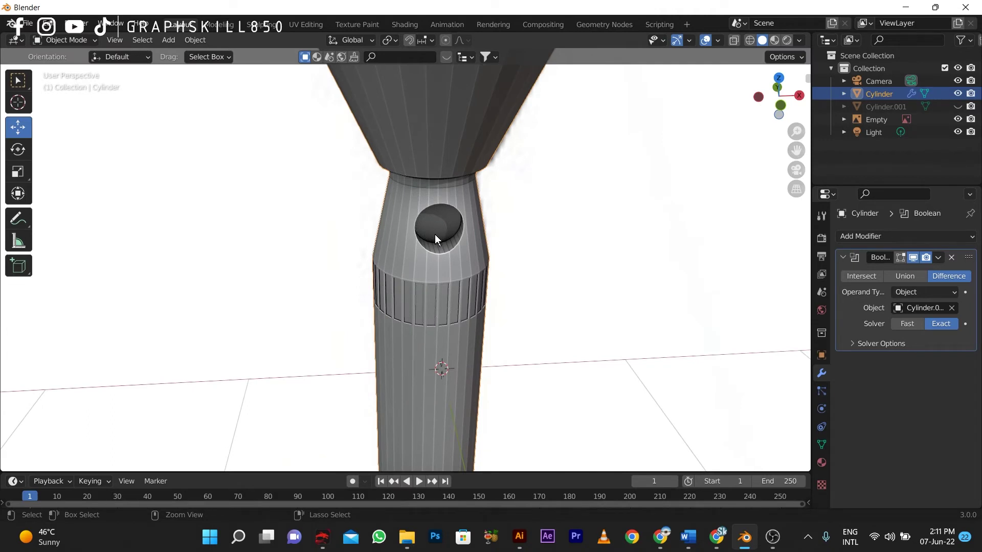
Step: Paste the copied cylinder and scale it down slightly so it fits inside the neck's hole as a button
key("ctrl+v")
scroll(435, 234, "up", 4)
key("s")
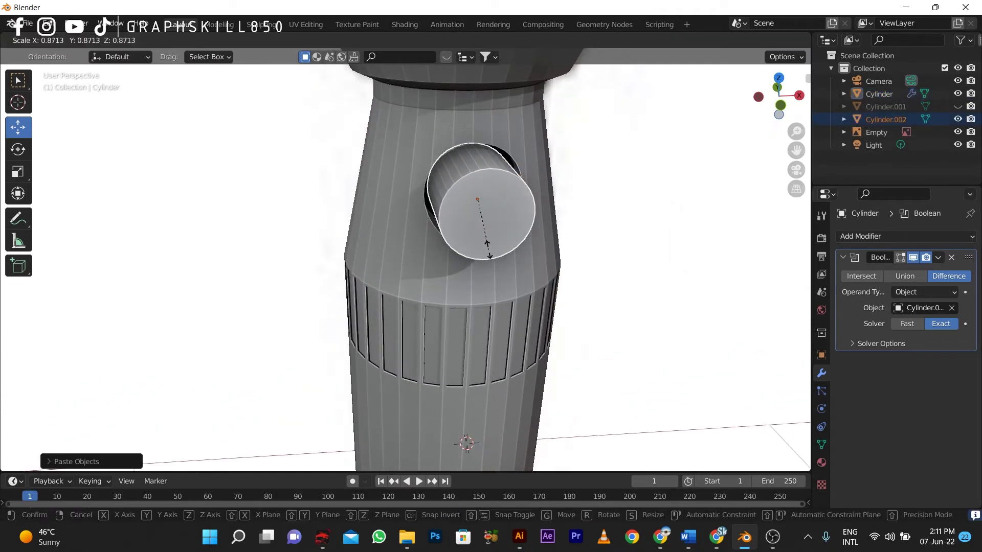
left_click(491, 254)
middle_click_drag(491, 254, 414, 342)
key("Delete")
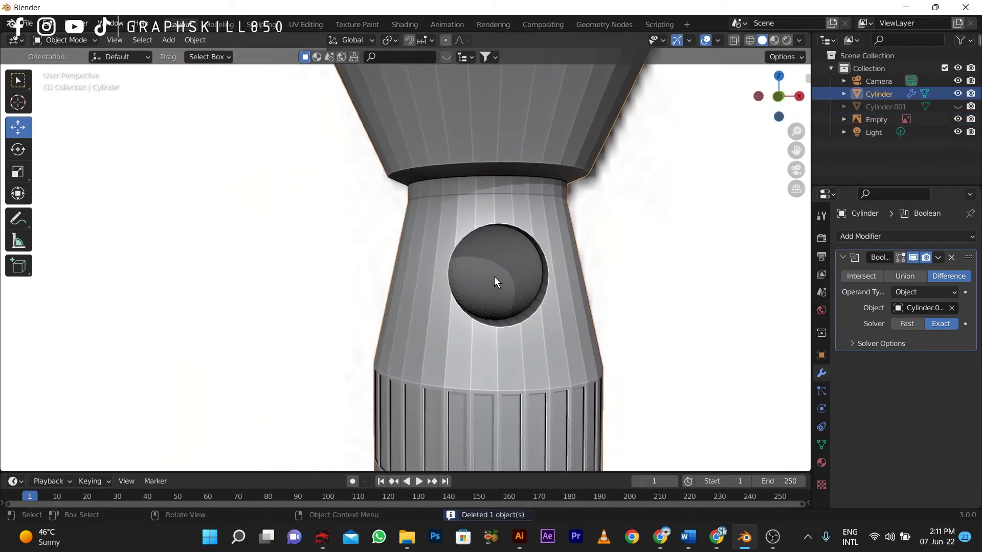
key("ctrl+z")
Step: Move the button cylinder about 0.08 m along Y into the hole so only its front part protrudes
middle_click_drag(494, 277, 495, 323)
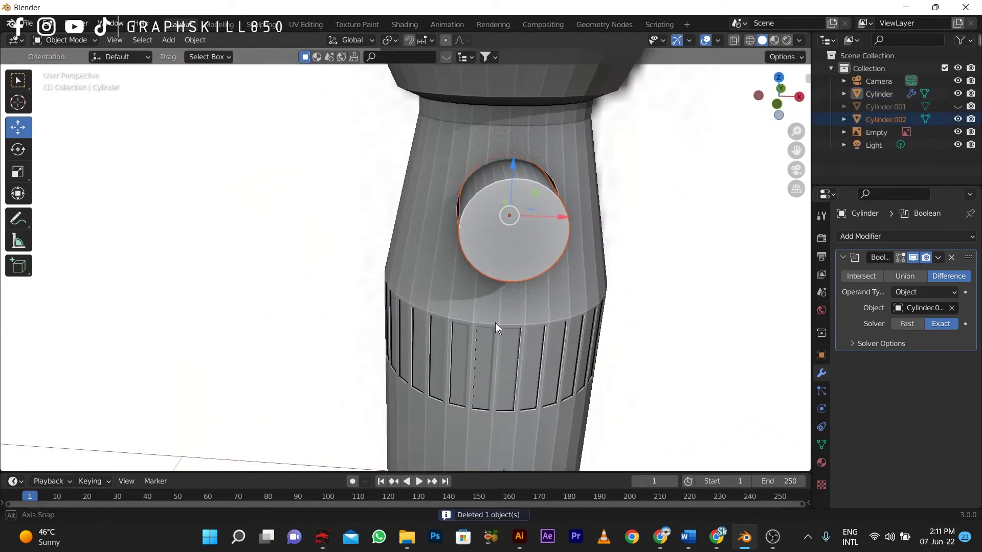
middle_click_drag(430, 264, 536, 271)
key("g")
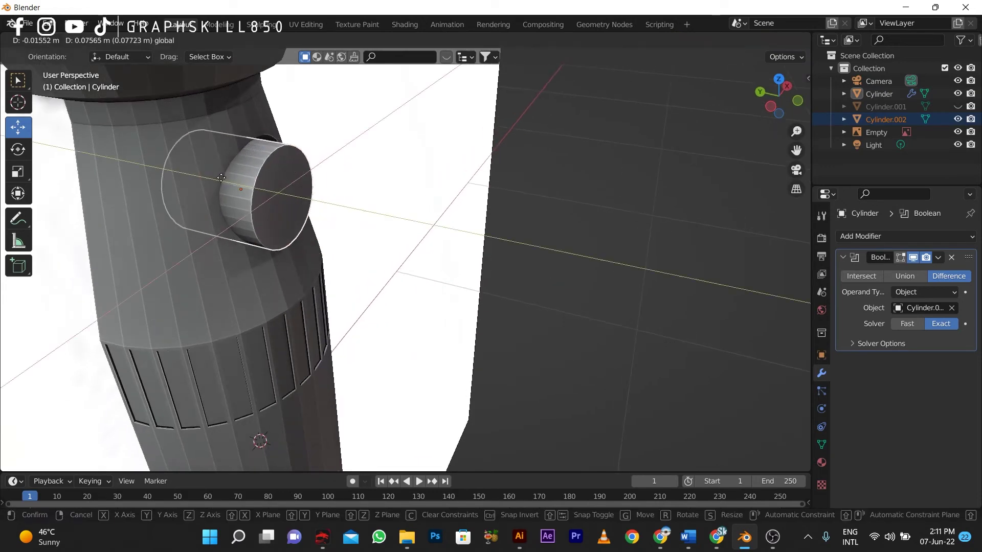
key("Escape")
key("g")
key("y")
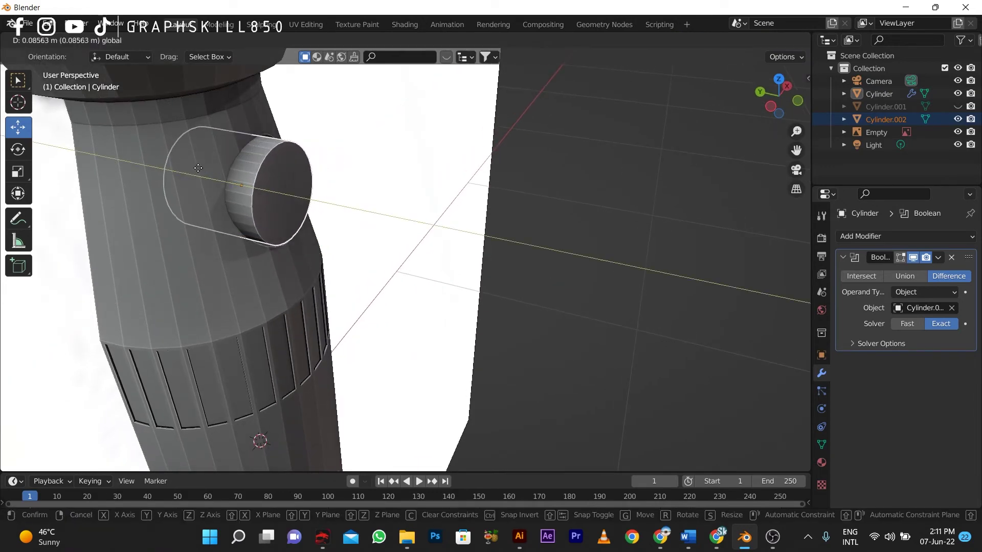
key("Escape")
Step: Bevel the rim of the button's front face in Edit Mode with 6 segments and return to Object Mode
key("Tab")
left_click(290, 190)
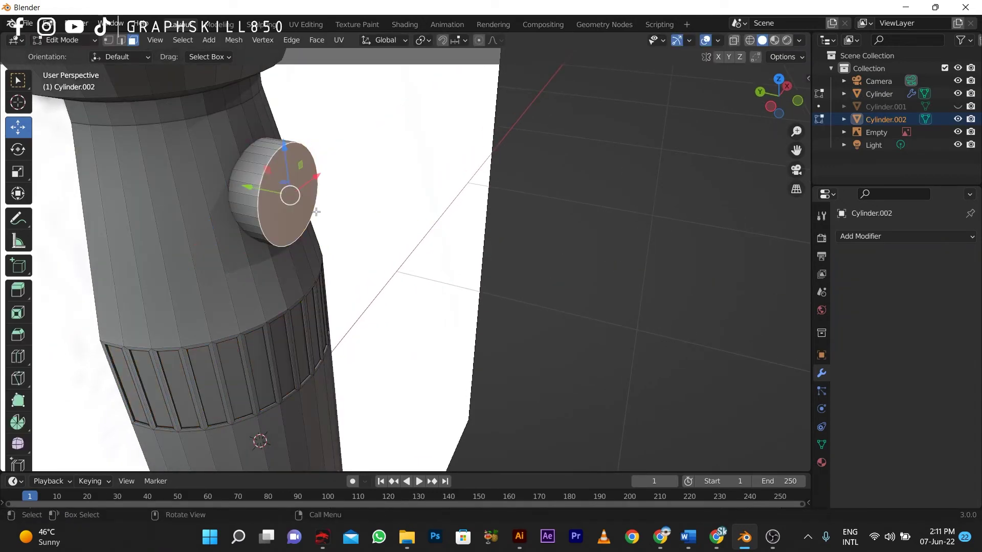
key("ctrl+b")
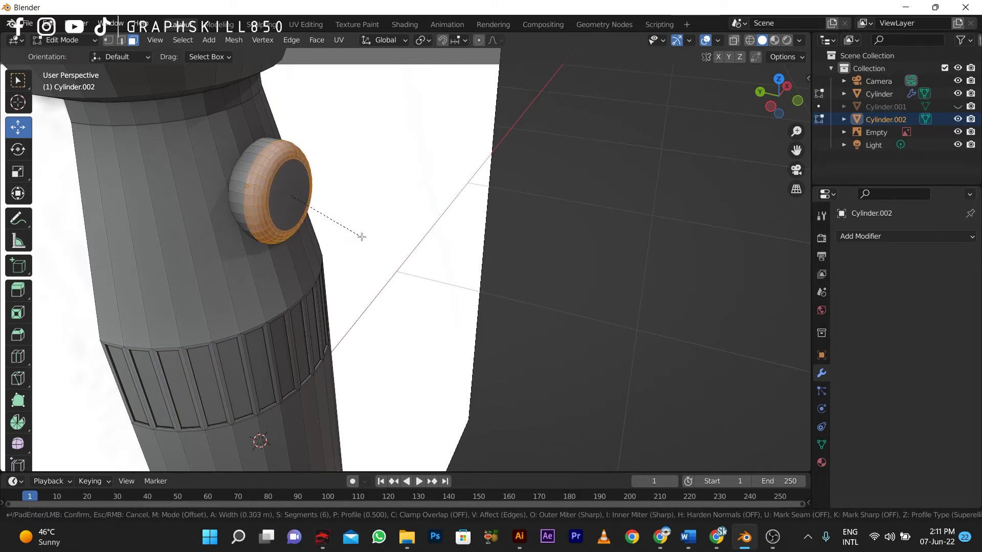
left_click(344, 228)
key("Tab")
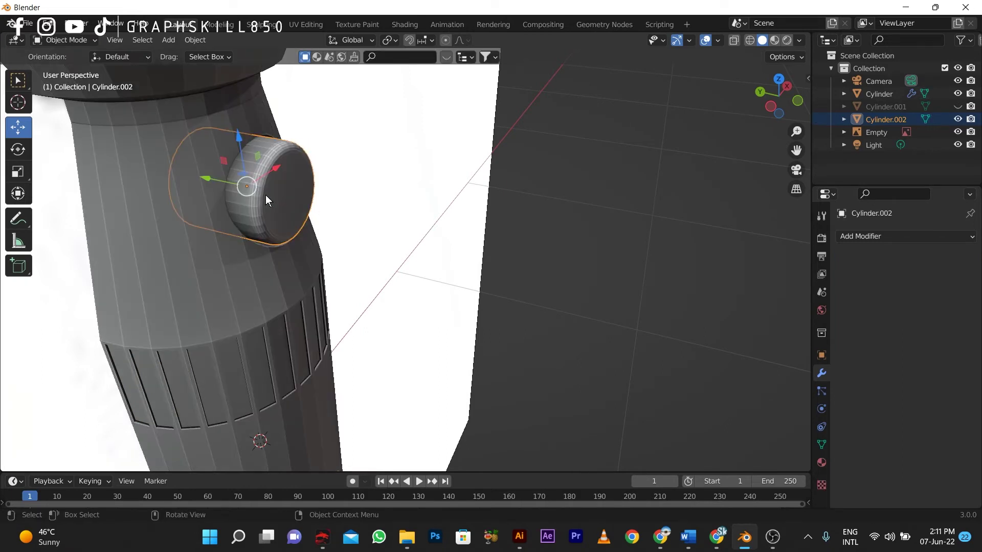
Step: Adjust the beveled button's depth in the neck's hole along Y and check it on the whole flashlight
left_click_drag(227, 179, 230, 195)
scroll(230, 194, "down", 3)
middle_click_drag(228, 194, 197, 180)
scroll(303, 226, "down", 5)
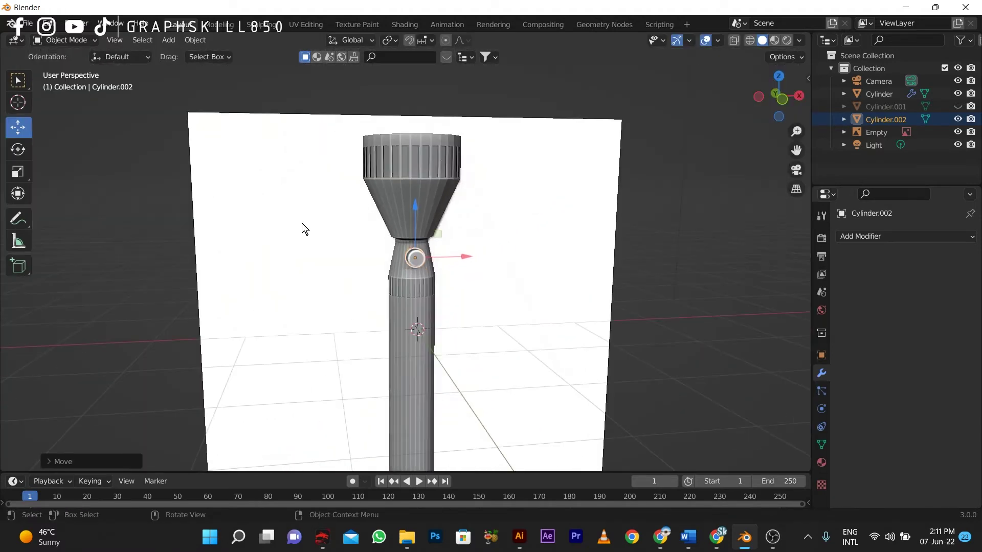
Step: Delete the reference image from the scene and select the flashlight body
middle_click_drag(302, 226, 389, 357)
key("Tab")
key("Tab")
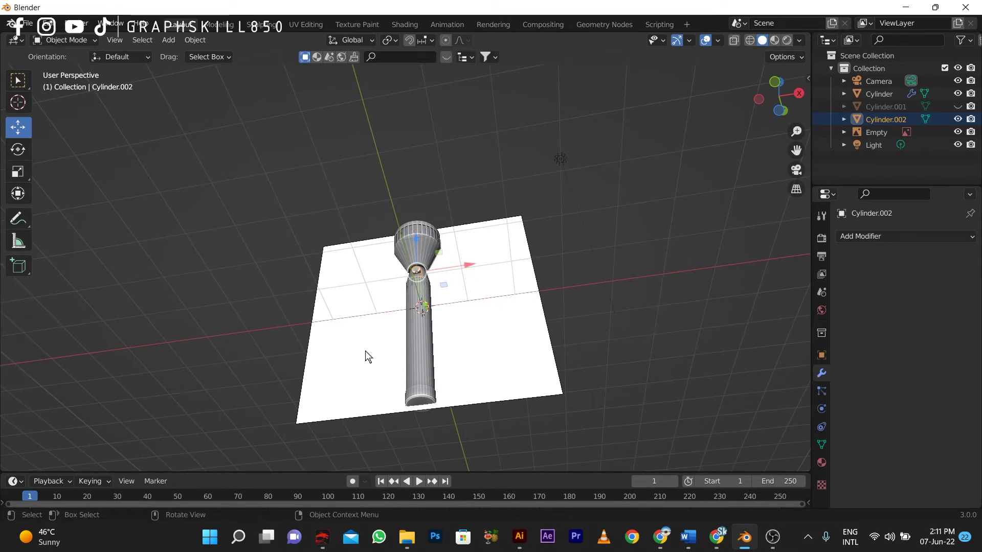
left_click(365, 351)
key("Delete")
middle_click_drag(365, 351, 397, 282)
left_click(396, 283)
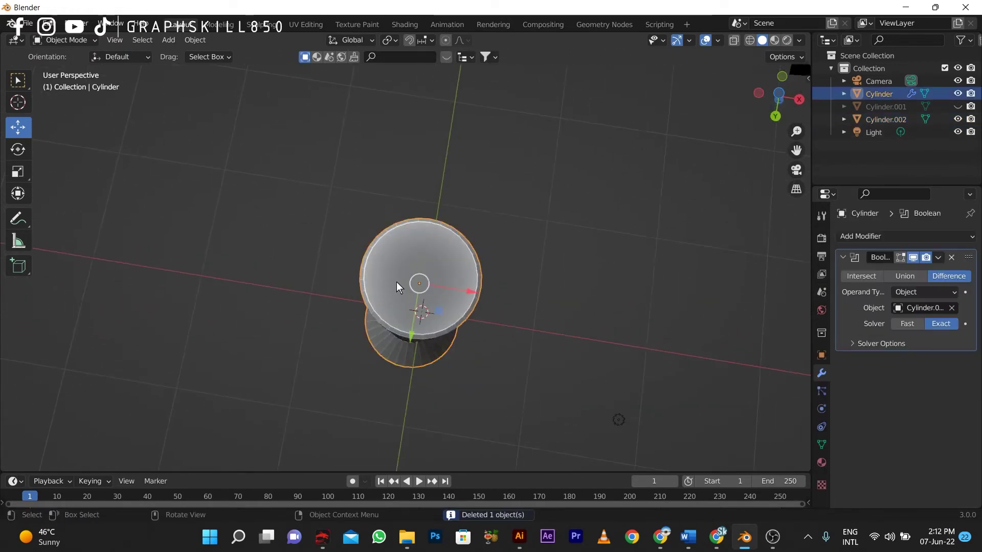
Step: Inset the round end face of the flashlight's head, extrude it along its normal and return to Object Mode
key("Tab")
left_click(450, 312)
key("i")
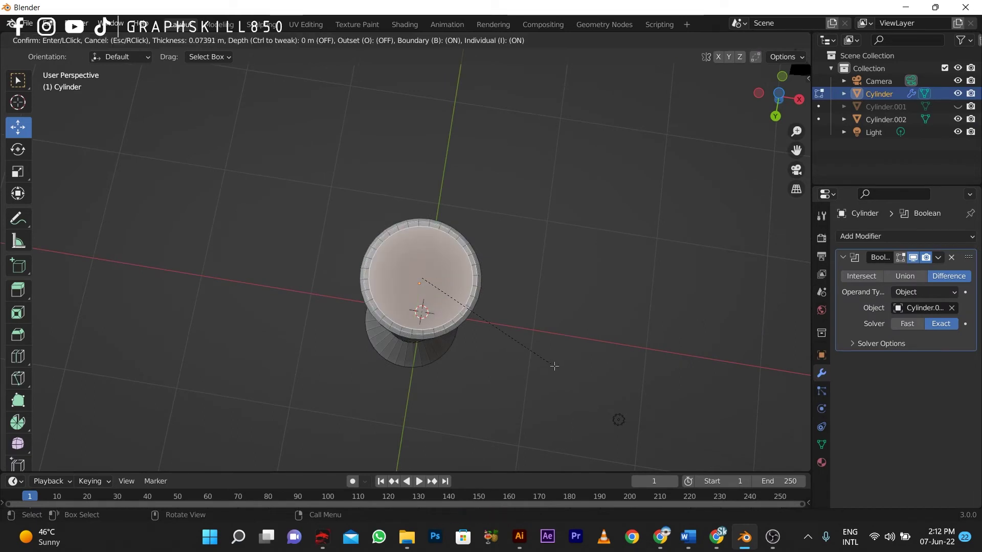
left_click(551, 363)
key("i")
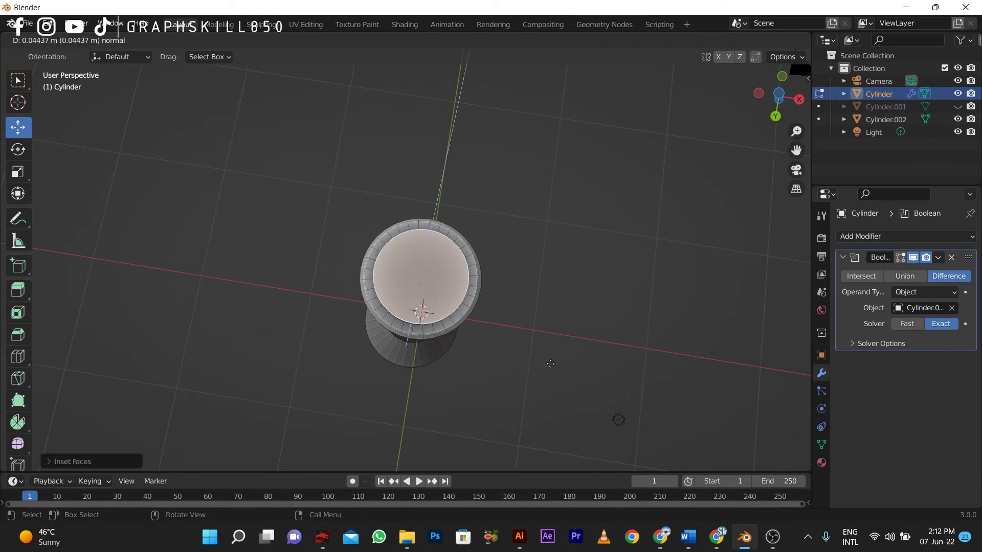
left_click(555, 366)
middle_click_drag(555, 366, 425, 376)
scroll(424, 358, "down", 5)
key("Tab")
scroll(387, 293, "up", 6)
scroll(400, 311, "up", 3)
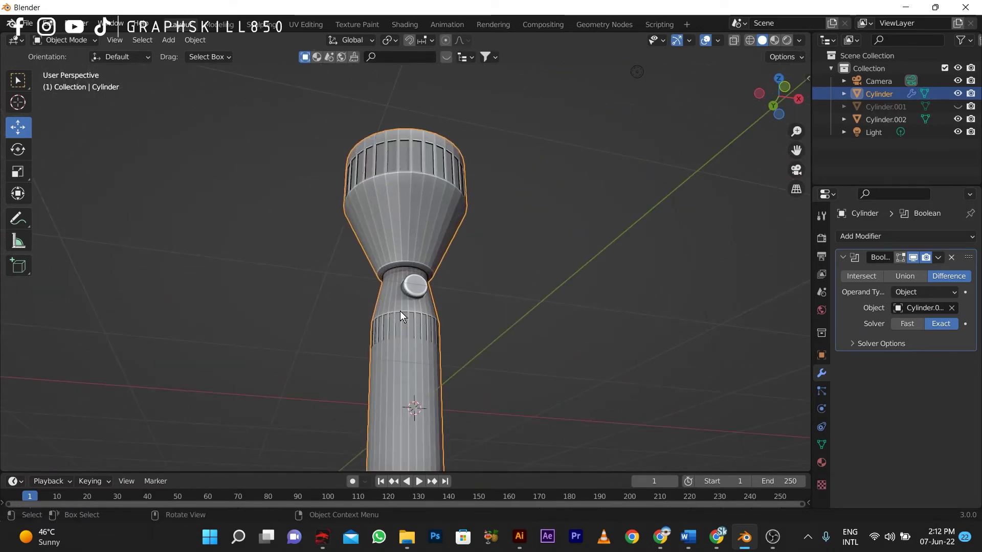
mouse_move(400, 311)
middle_mouse_down()
mouse_move(479, 353)
mouse_move(432, 355)
mouse_move(411, 312)
middle_mouse_up()
scroll(410, 312, "down", 2)
scroll(410, 312, "down", 4)
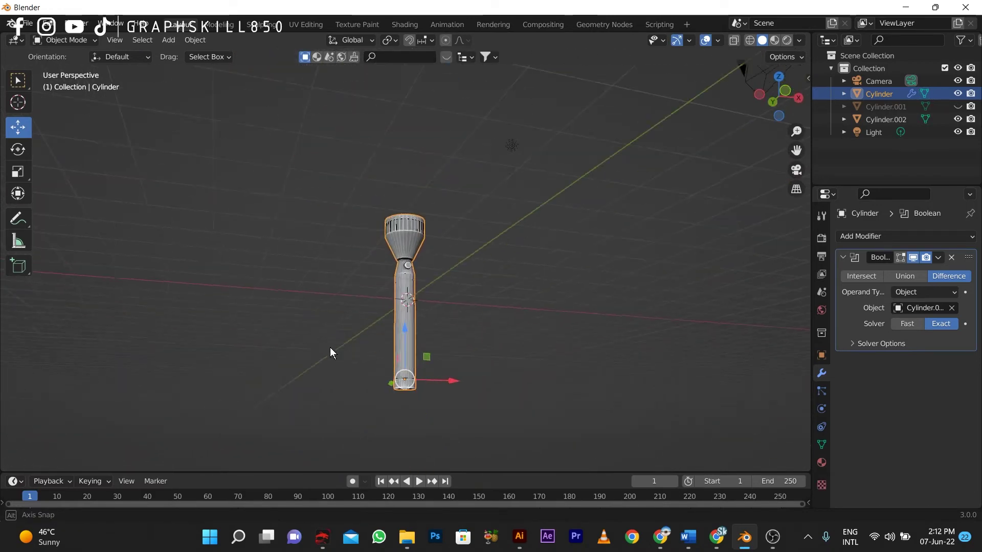
Step: Select the face loop around the flashlight's tail cap in front view and inset its faces individually
middle_click_drag(330, 351, 423, 265)
scroll(425, 425, "up", 4)
key("KP_1")
scroll(421, 403, "up", 4)
scroll(423, 298, "up", 3)
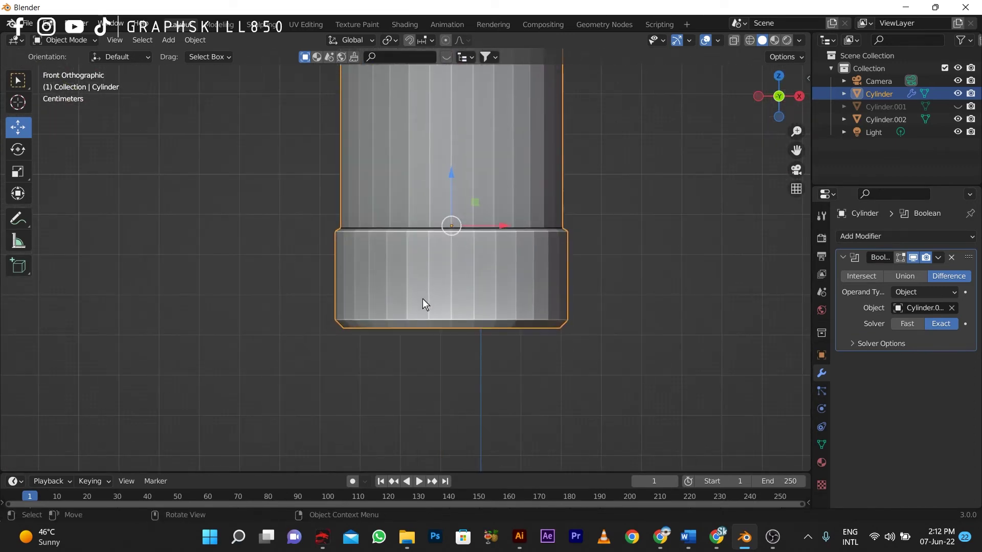
key("Tab")
left_click(417, 276)
left_click(440, 277, "alt")
key("i")
key("i")
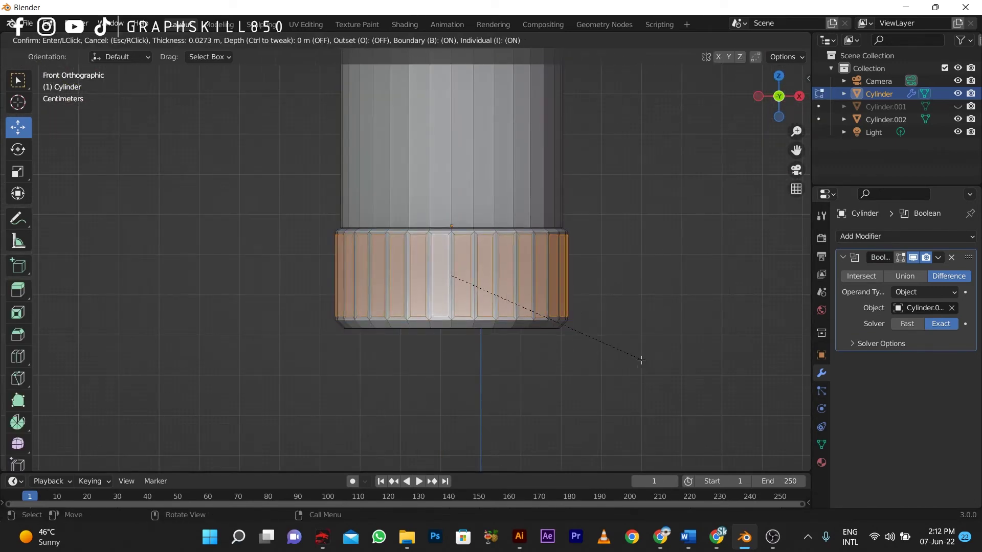
left_click(640, 360)
Step: Try extruding the tail cap's inset faces inward along their normals
key("alt+e")
left_click(641, 361)
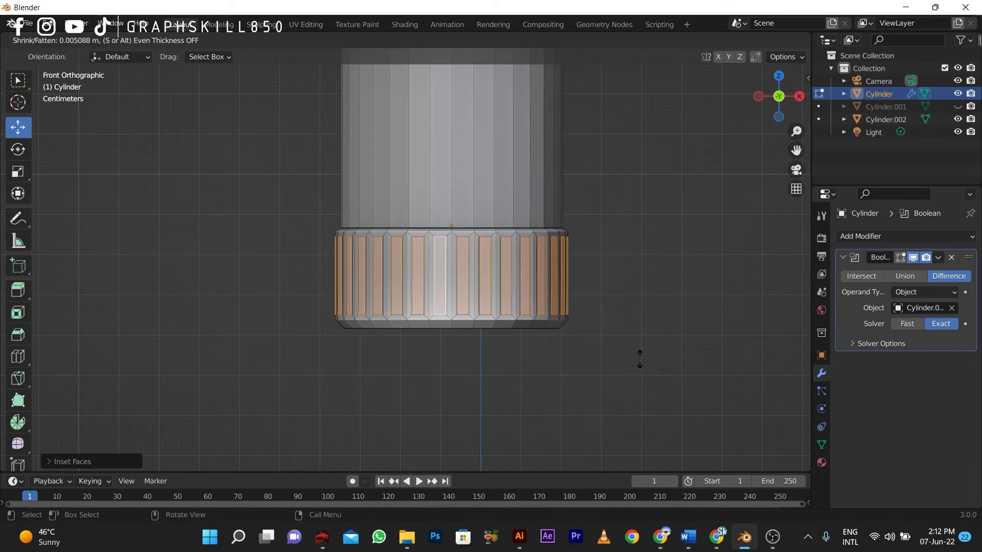
left_click(639, 368)
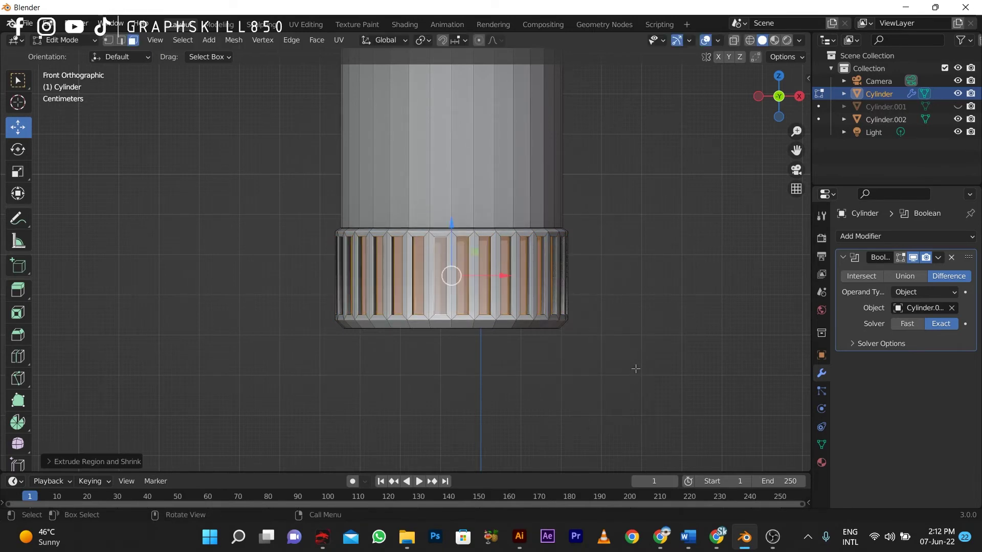
key("Tab")
scroll(569, 360, "down", 4)
scroll(568, 364, "up", 6)
key("Tab")
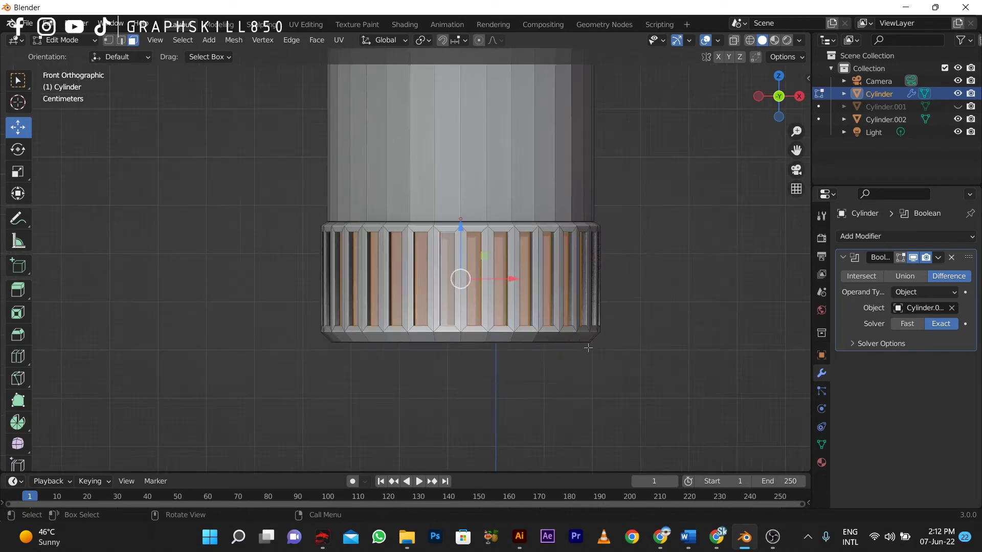
Step: Extrude the tail cap's inset faces slightly inward along their normals to form shallow grooves, and return to Object Mode
key("alt+e")
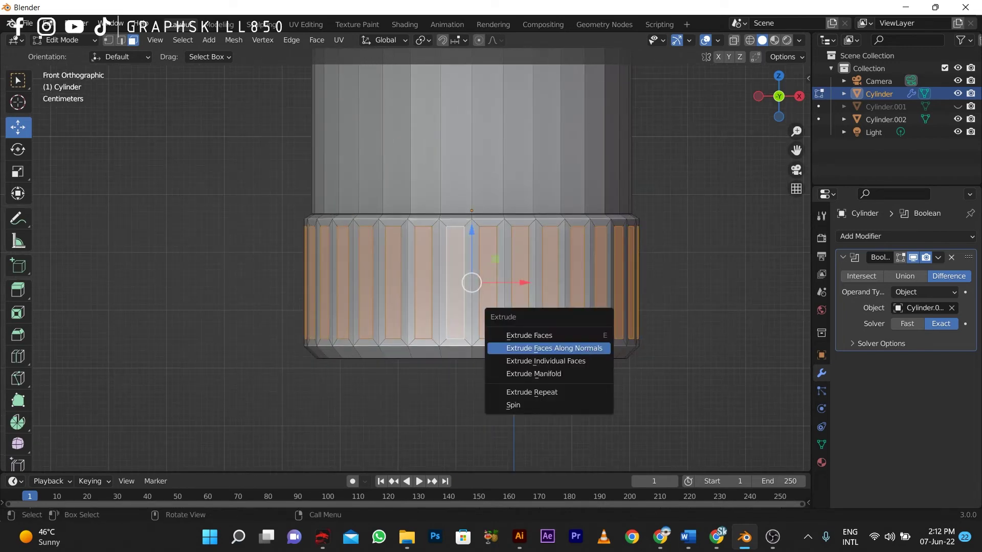
left_click(589, 348)
left_click(590, 351)
key("Tab")
Step: Apply the Boolean modifier on the flashlight body and deselect the body
scroll(507, 381, "down", 6)
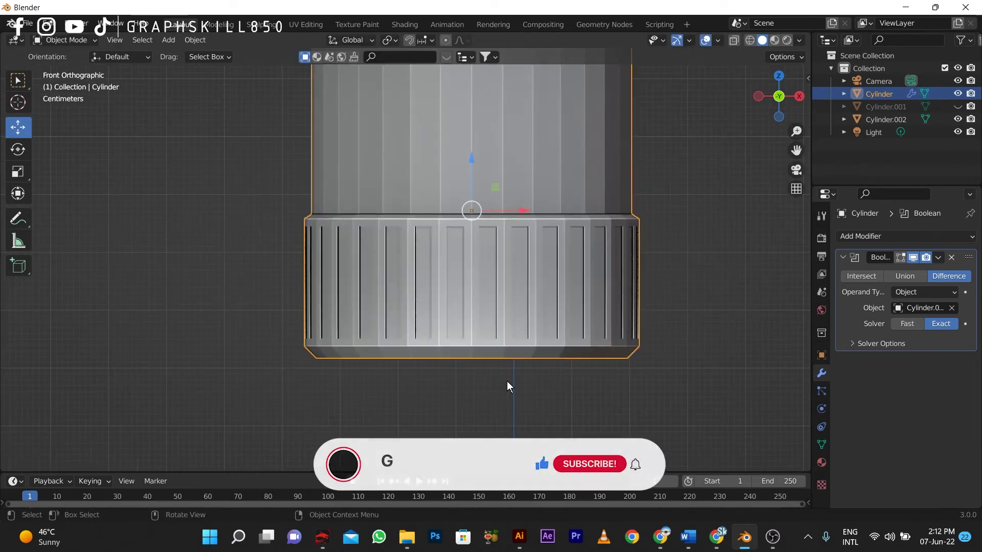
middle_click_drag(359, 261, 766, 261, "shift")
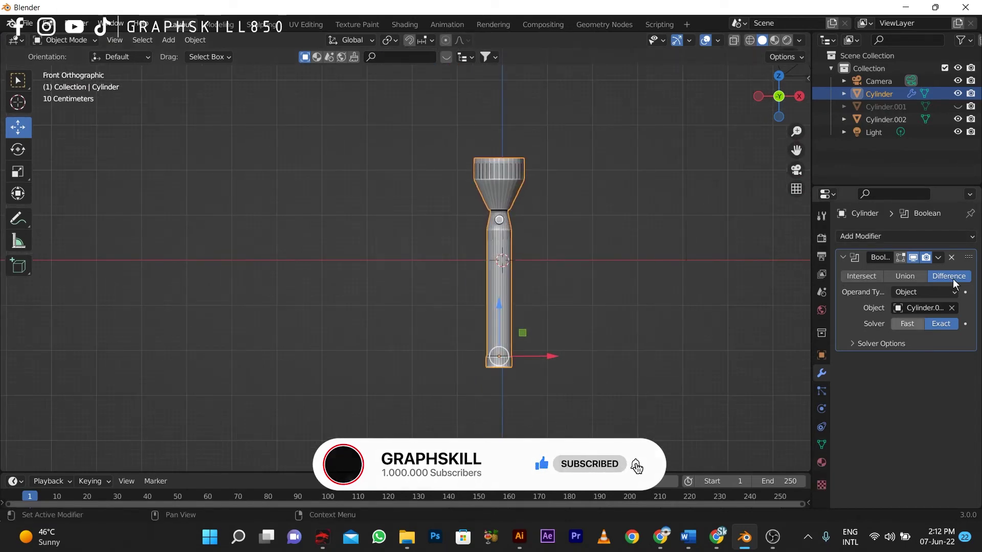
left_click(938, 257)
left_click(880, 271)
left_click(637, 291)
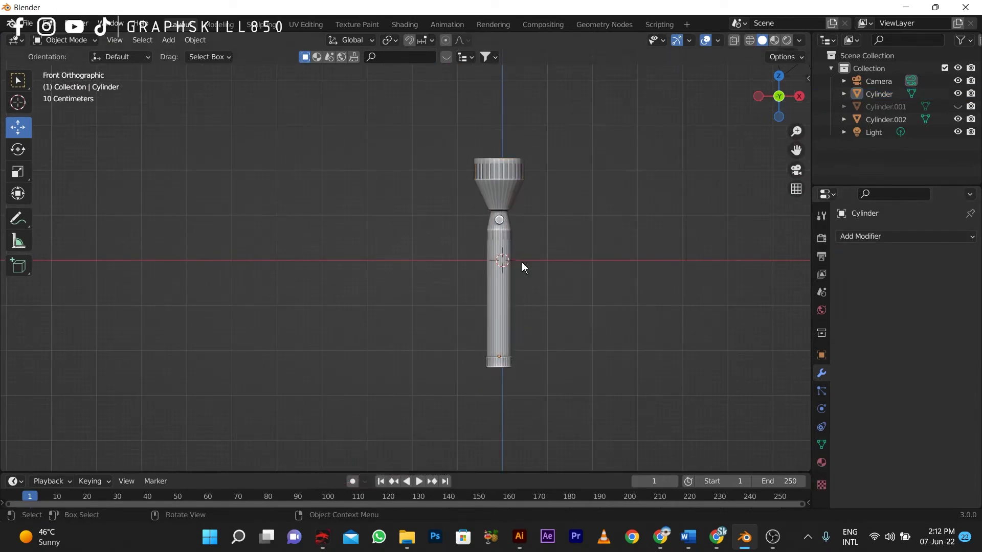
Step: Give the flashlight body a new material with a black base color and display it in Material Preview shading
left_click(490, 275)
left_click(821, 462)
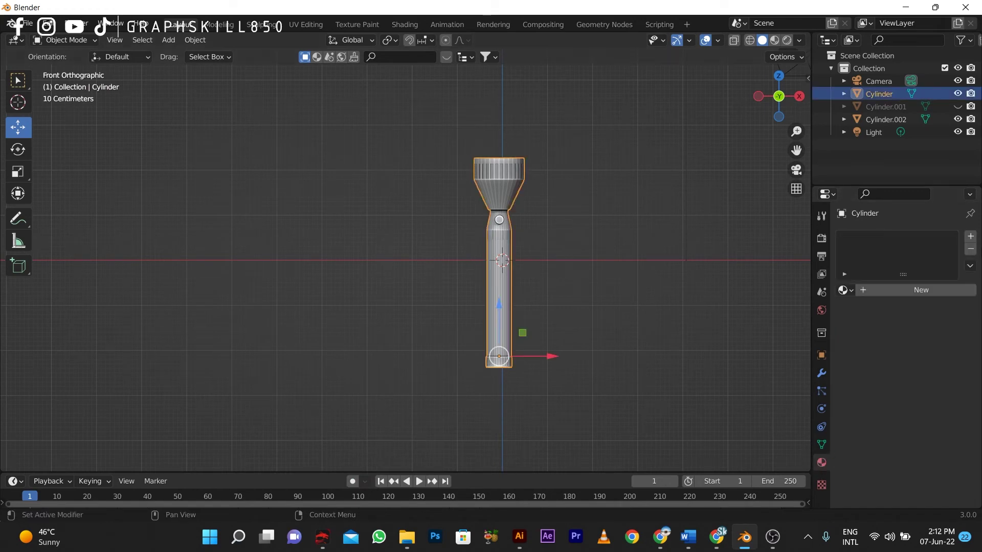
left_click(971, 238)
left_click(897, 290)
left_click(923, 424)
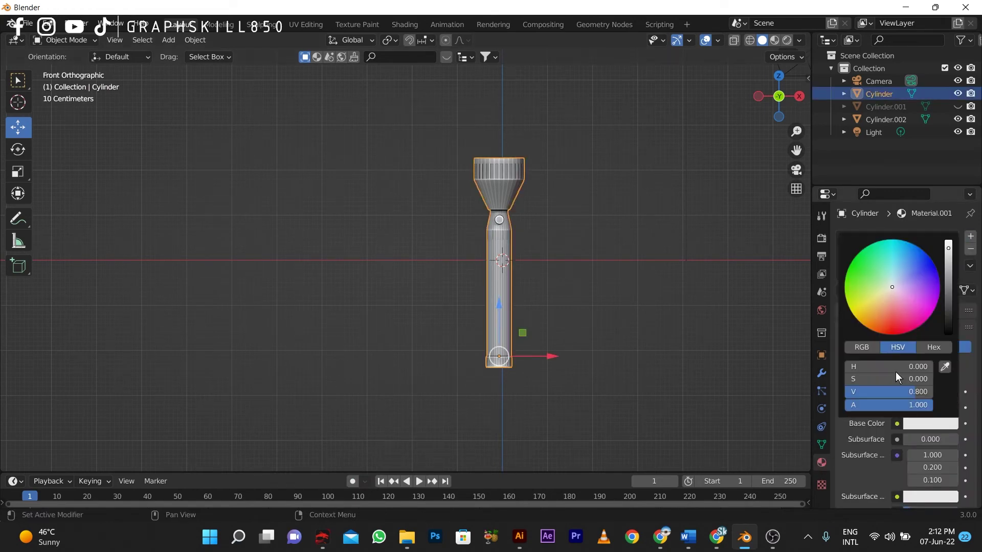
left_click(780, 43)
left_click(926, 424)
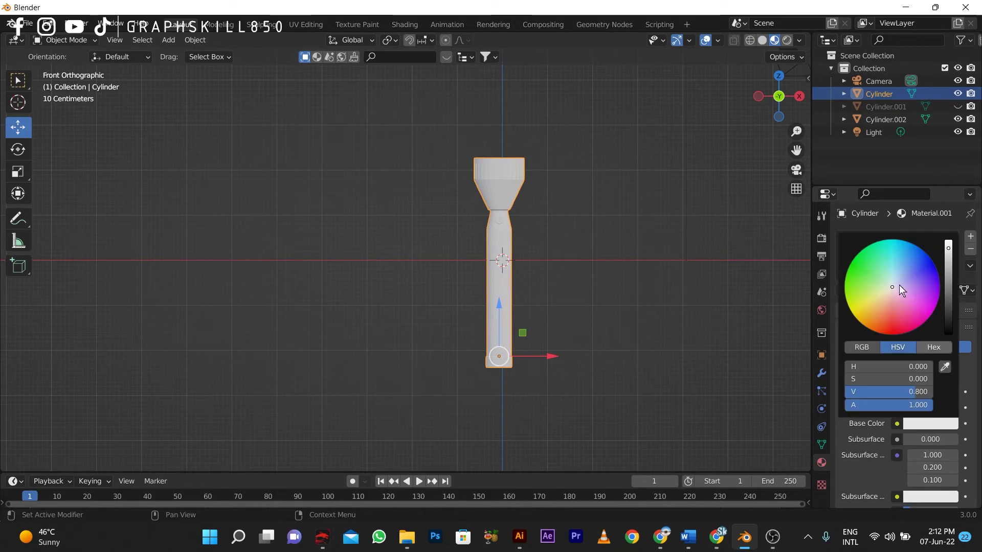
left_click_drag(949, 266, 949, 333)
key("KP_Decimal")
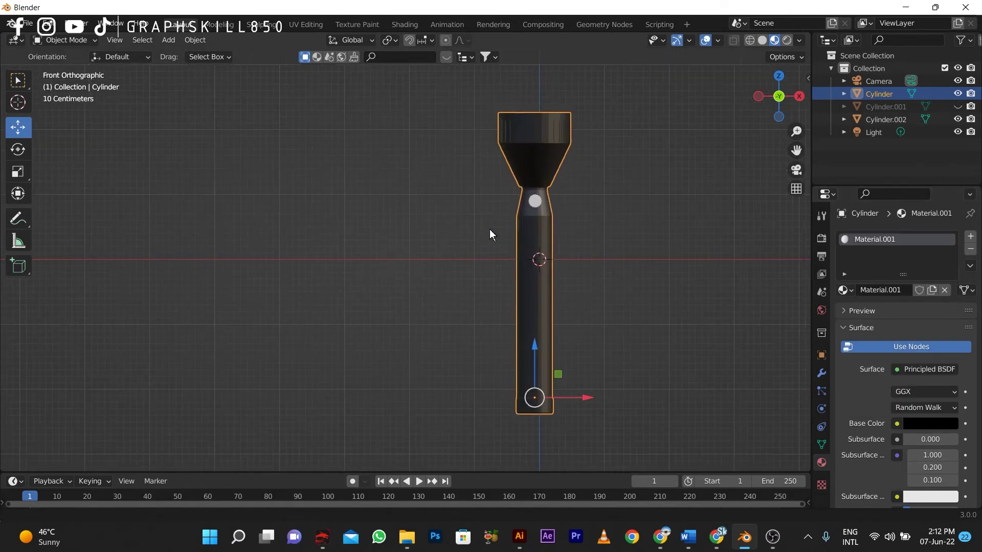
Step: Shade the flashlight body smooth and use Auto Smooth at 30° for its normals
right_click(412, 234)
left_click(379, 228)
right_click(403, 206)
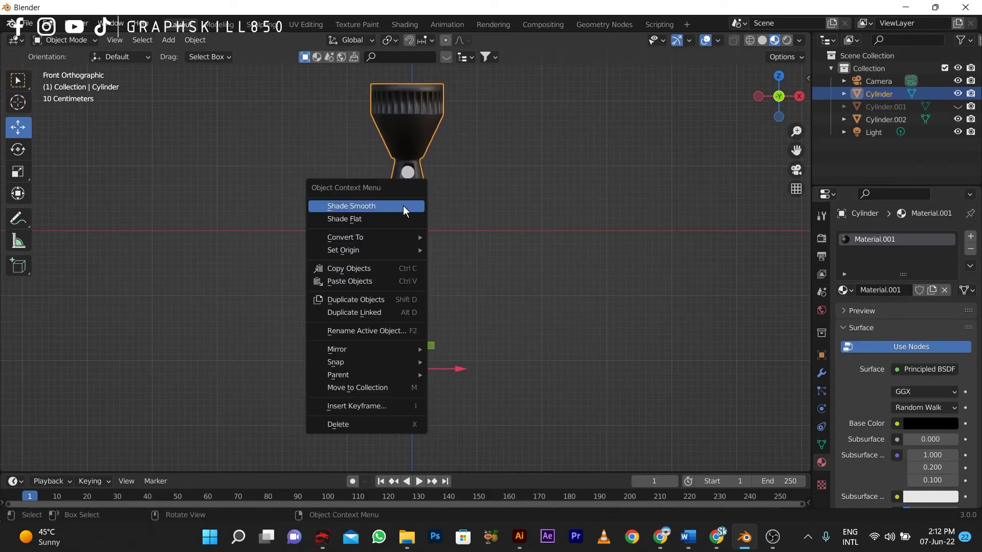
left_click(375, 219)
left_click(821, 444)
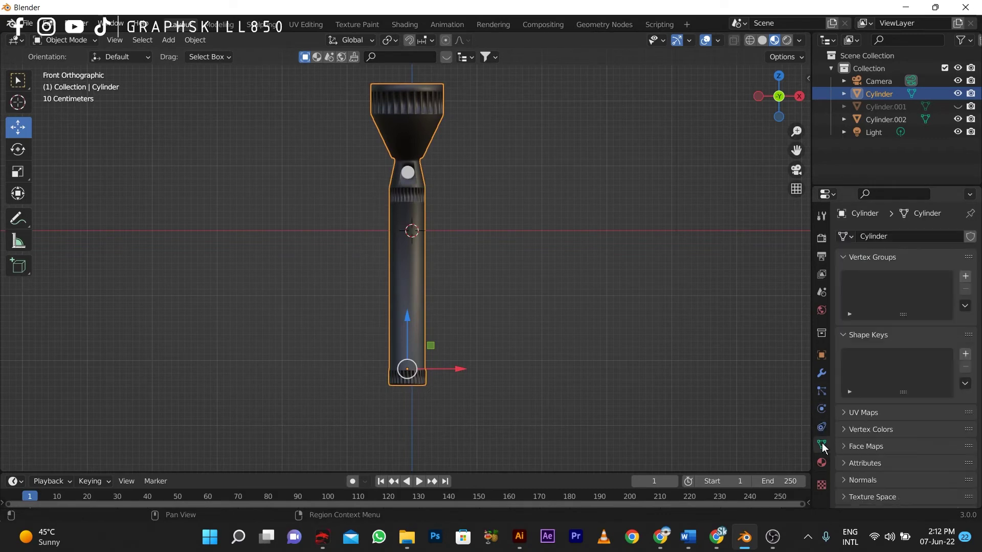
left_click(894, 499)
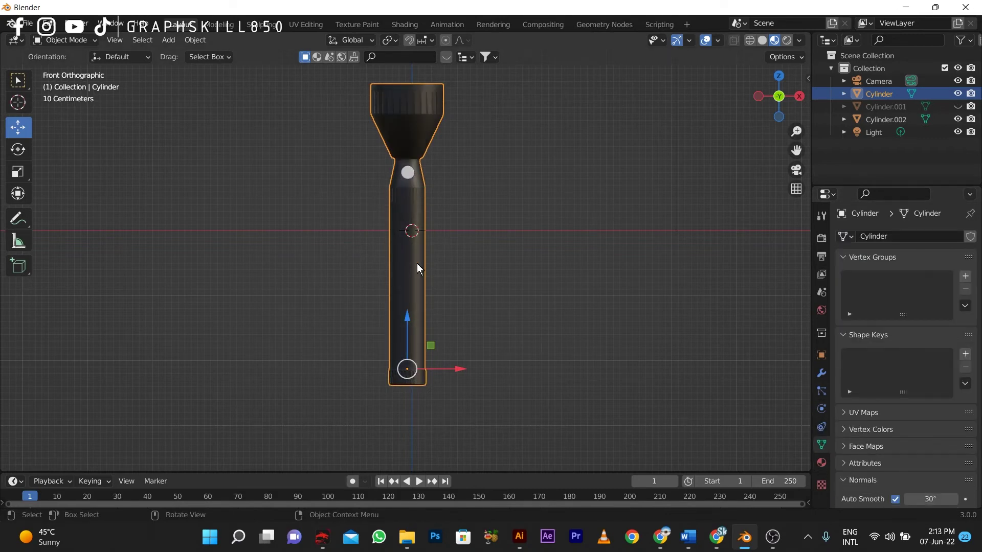
scroll(430, 256, "up", 2)
scroll(470, 244, "up", 3)
scroll(473, 185, "down", 4)
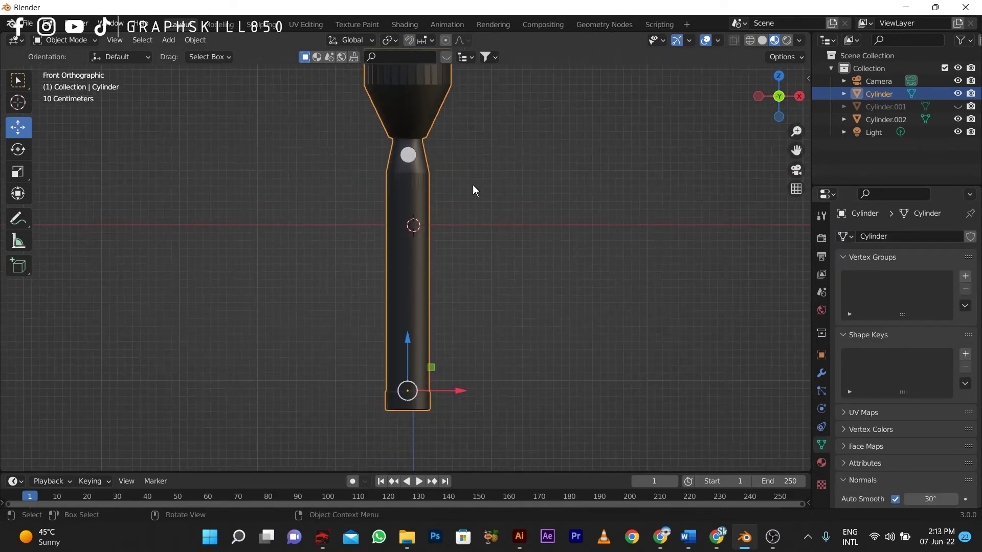
Step: Enter Edit Mode on the flashlight body and show its tail cap in wireframe from the front
key("Tab")
scroll(460, 353, "up", 2)
scroll(514, 347, "down", 3)
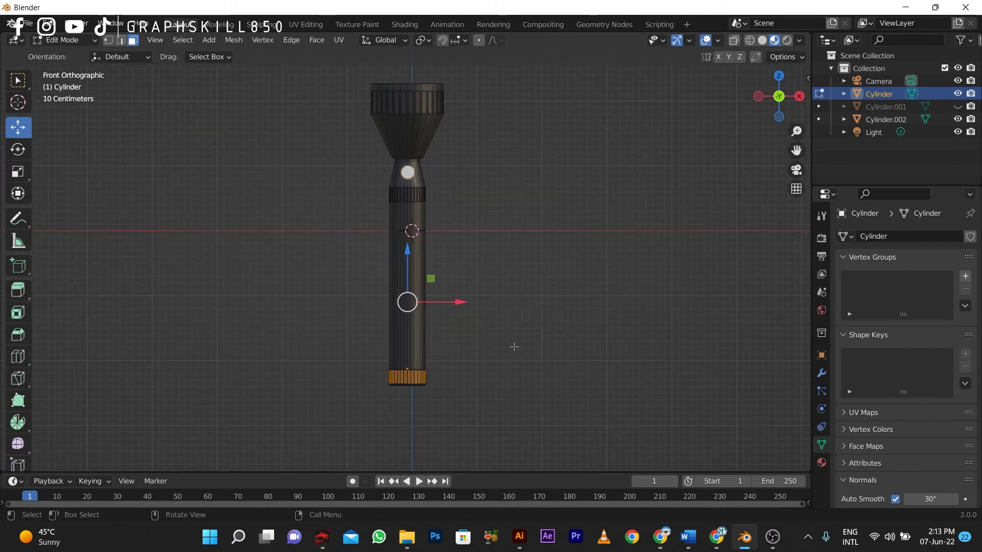
scroll(389, 240, "up", 4)
scroll(455, 132, "down", 3)
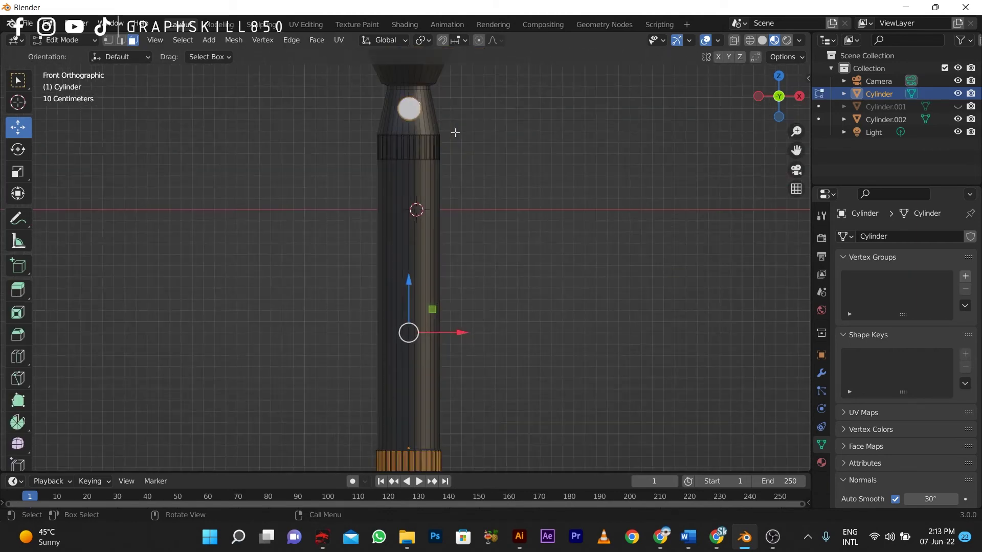
scroll(527, 184, "down", 2)
mouse_move(437, 322)
middle_mouse_down()
mouse_move(483, 184)
mouse_move(461, 367)
mouse_move(430, 324)
middle_mouse_up()
scroll(440, 325, "up", 6)
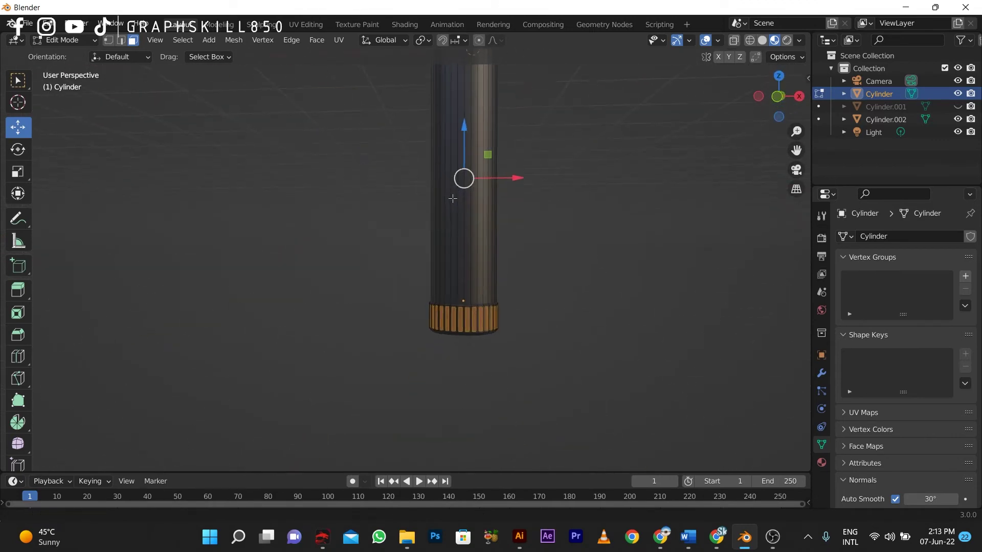
left_click(750, 41)
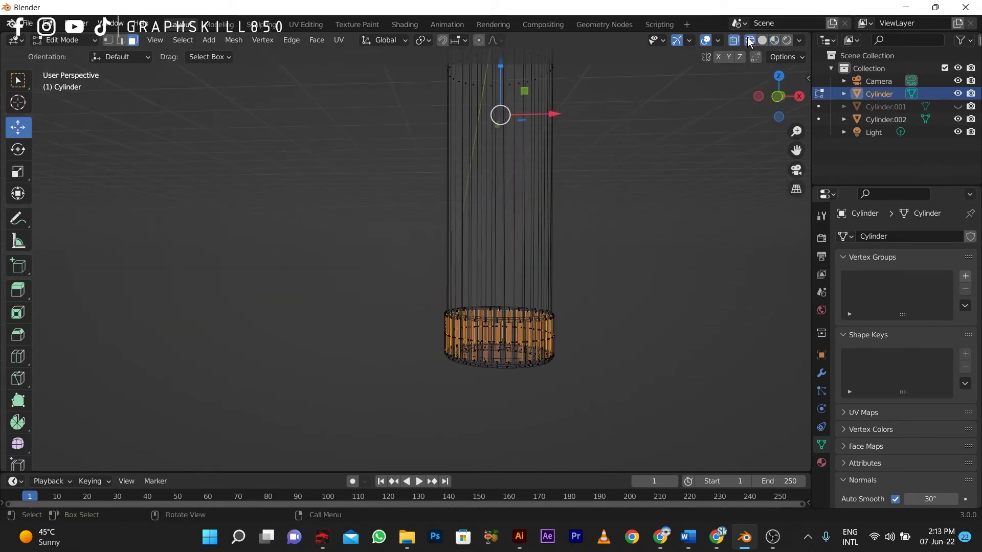
middle_click_drag(534, 331, 533, 356, "alt")
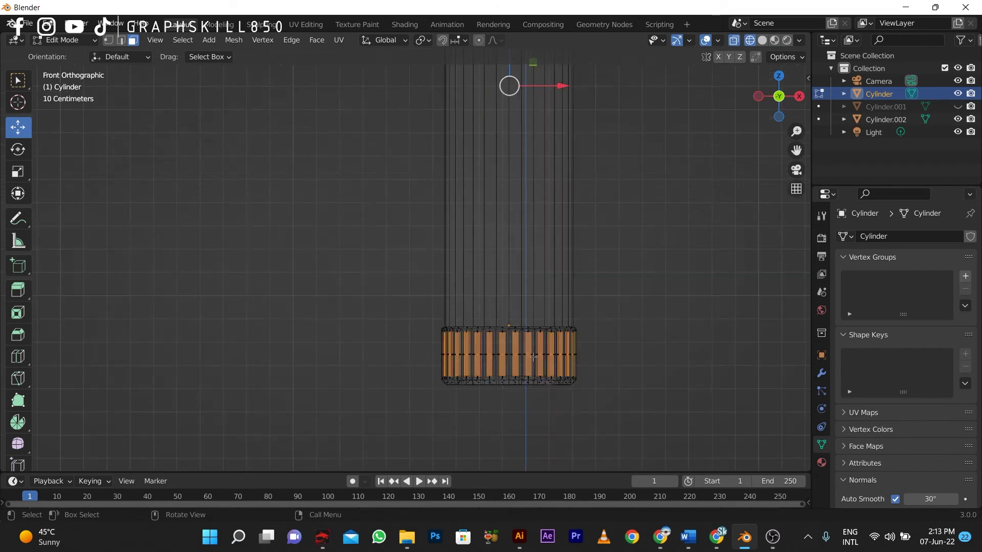
Step: Box-select the grooved side faces all around the tail cap, leaving out its beveled rims
left_click_drag(637, 333, 377, 349)
left_click_drag(619, 351, 428, 353)
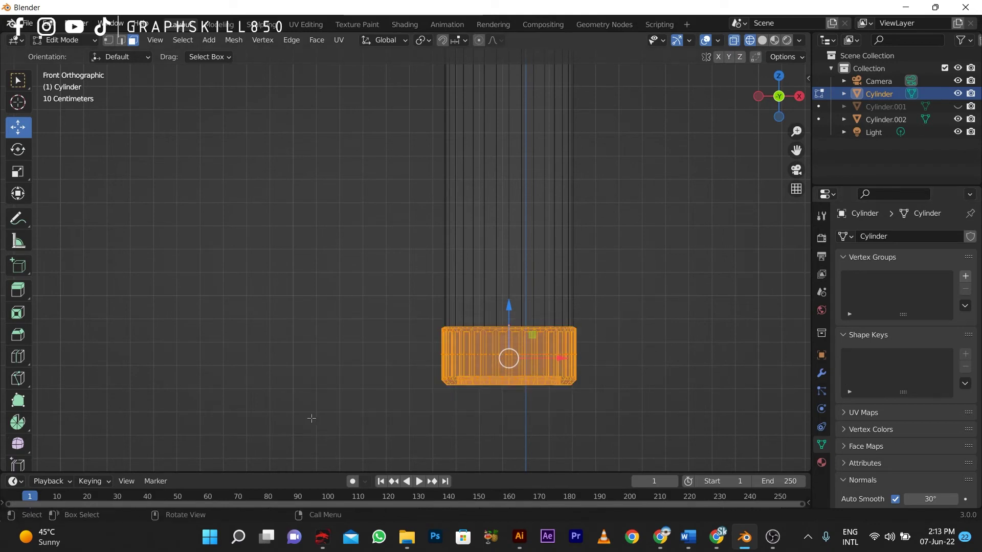
left_click(372, 372)
left_click_drag(380, 318, 643, 391)
left_click(605, 385)
left_click_drag(407, 344, 600, 381)
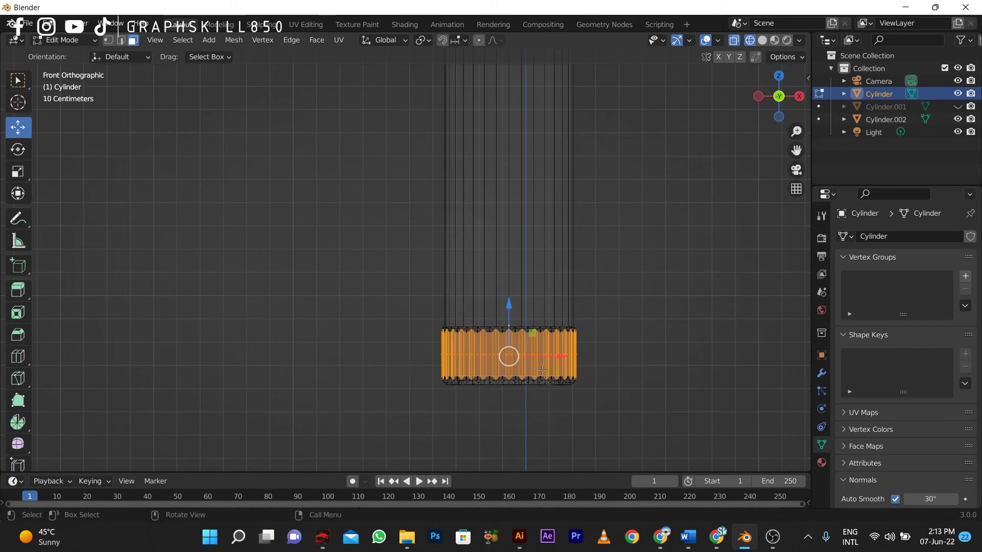
Step: Try to apply Checker Deselect to the selected tail cap faces
scroll(542, 369, "up", 1)
left_click(183, 40)
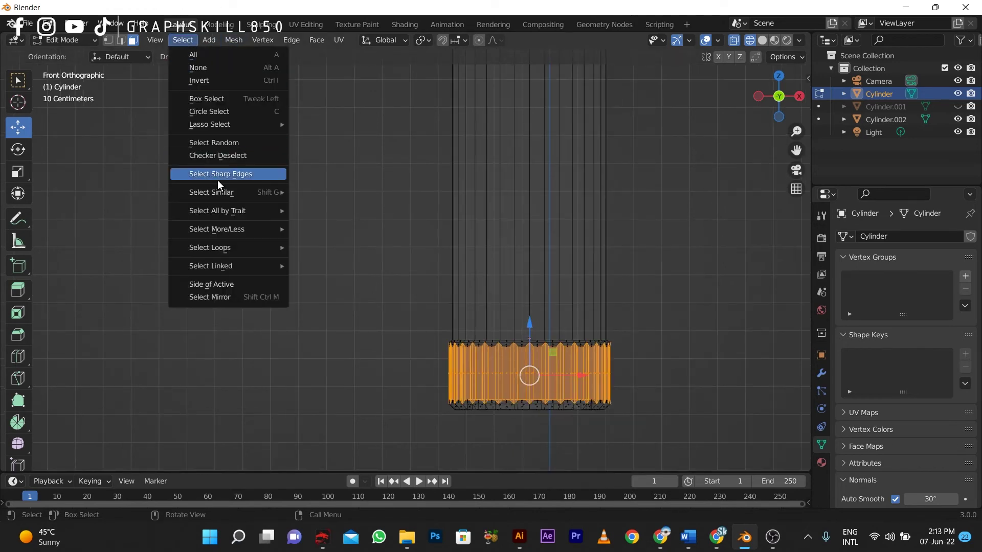
left_click(217, 155)
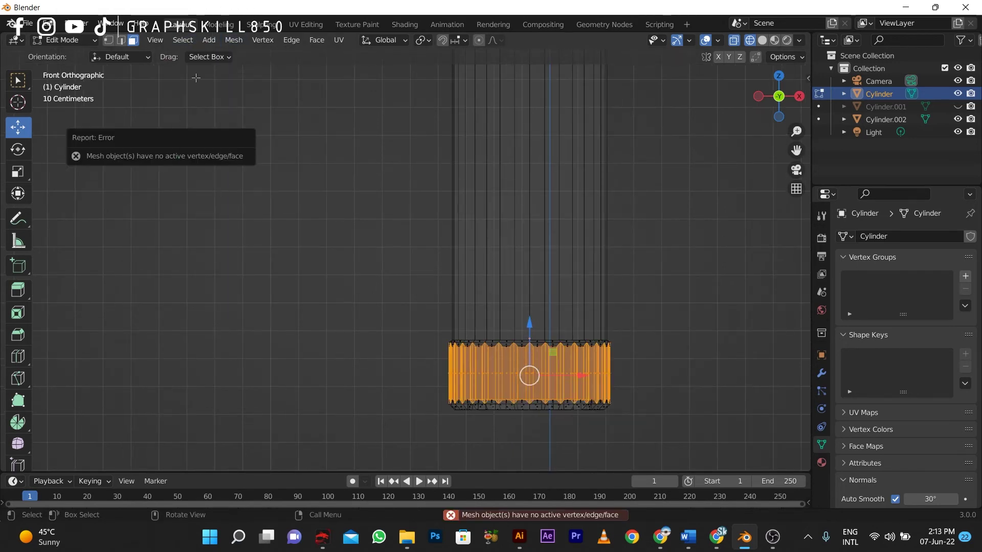
left_click(180, 41)
left_click(214, 155)
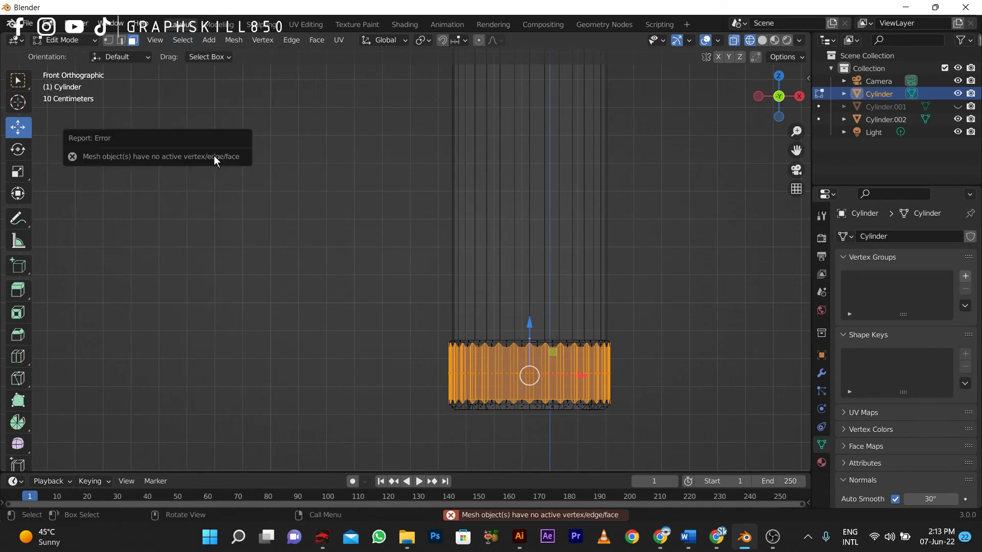
Step: Clear the selection and reselect the band of grooved faces around the tail cap through the wireframe
left_click(429, 402)
left_click_drag(414, 364, 658, 387)
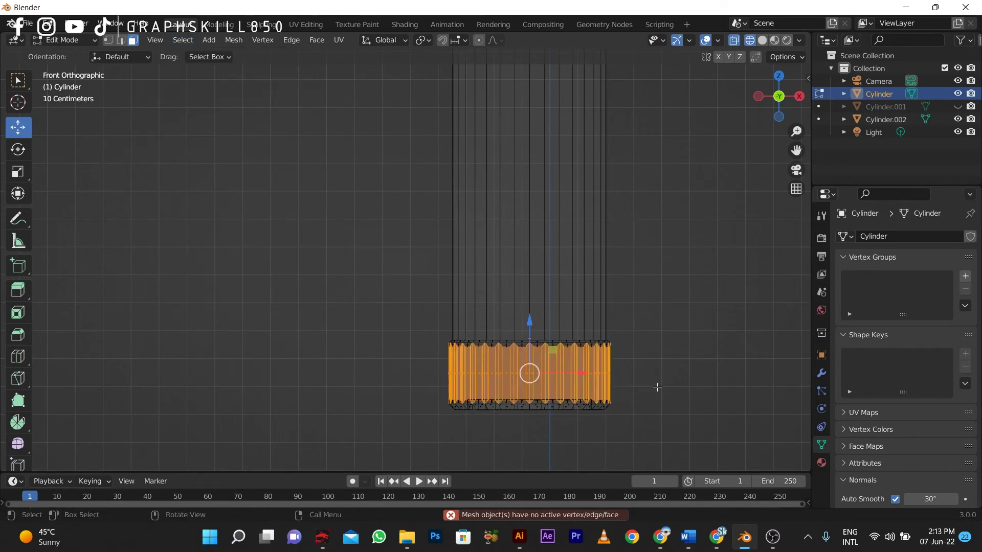
left_click(611, 383)
left_click(550, 367, "alt")
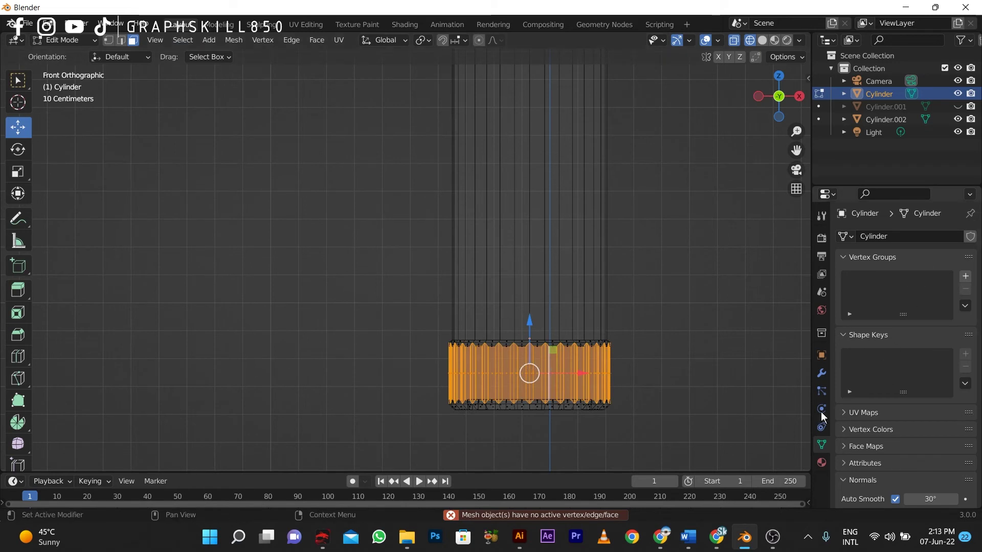
Step: Add a second material slot with a new material to the flashlight body and set its base color to pale cyan
left_click(821, 462)
left_click(970, 236)
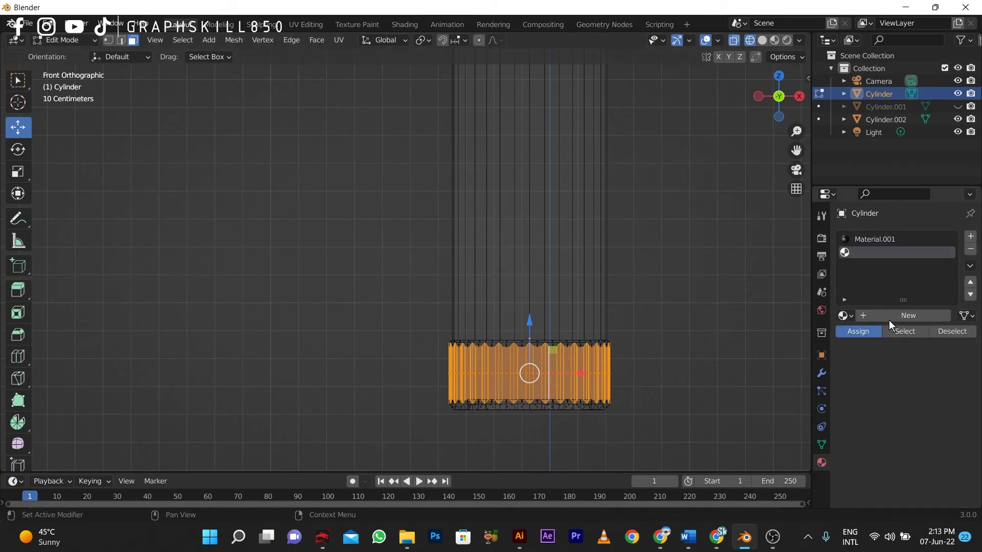
left_click(890, 317)
left_click(910, 465)
left_click(894, 323)
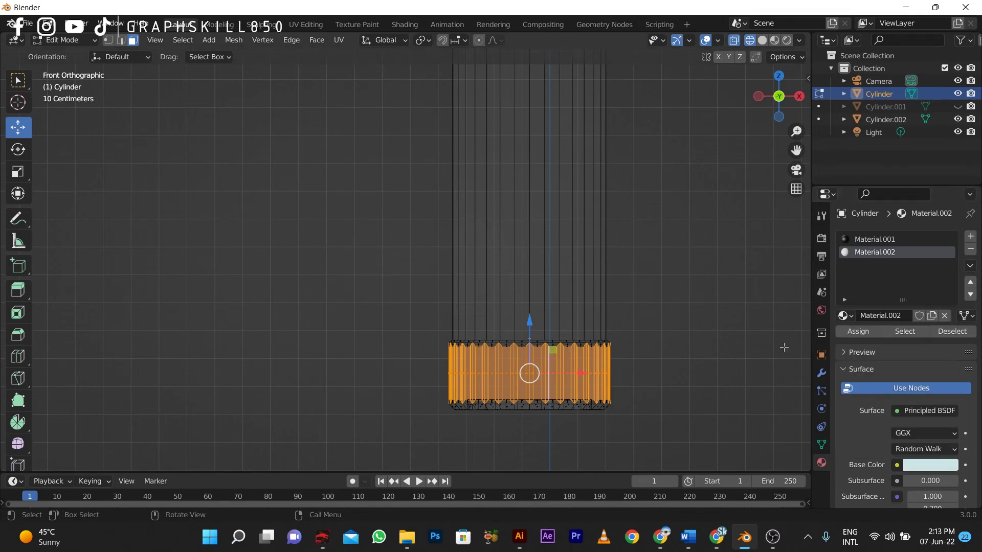
Step: Clear the face selection, show the model in Material Preview shading and return the flashlight body to Object Mode
left_click(697, 352)
left_click(766, 36)
left_click(773, 41)
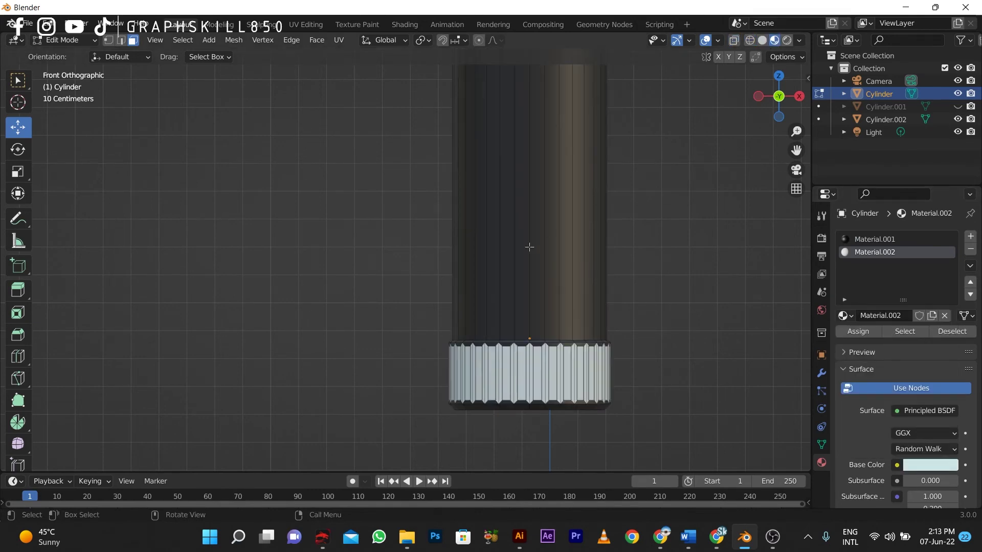
key("Tab")
middle_click_drag(352, 309, 486, 332)
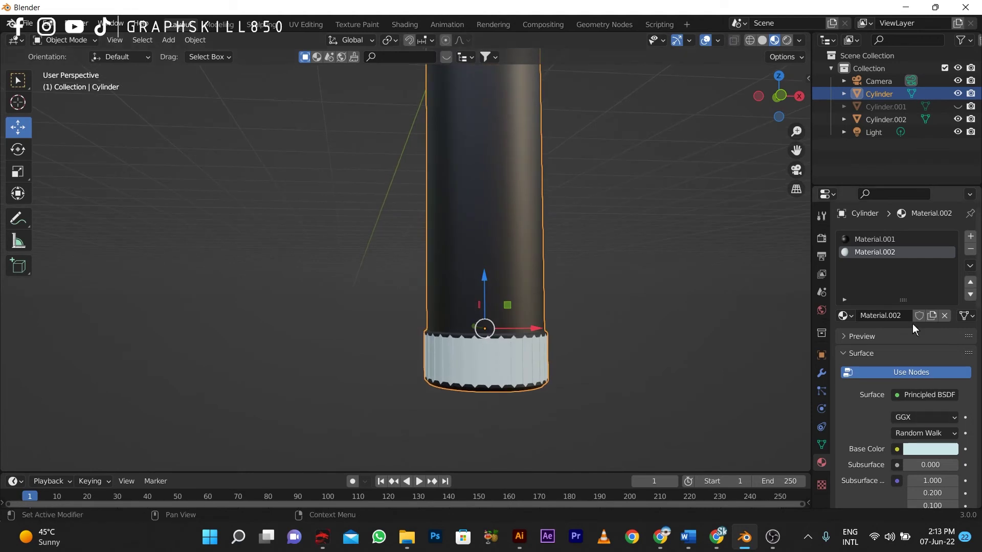
Step: Set the tail cap material's base color to a fully saturated orange
left_click(931, 449)
left_click_drag(849, 322, 867, 353)
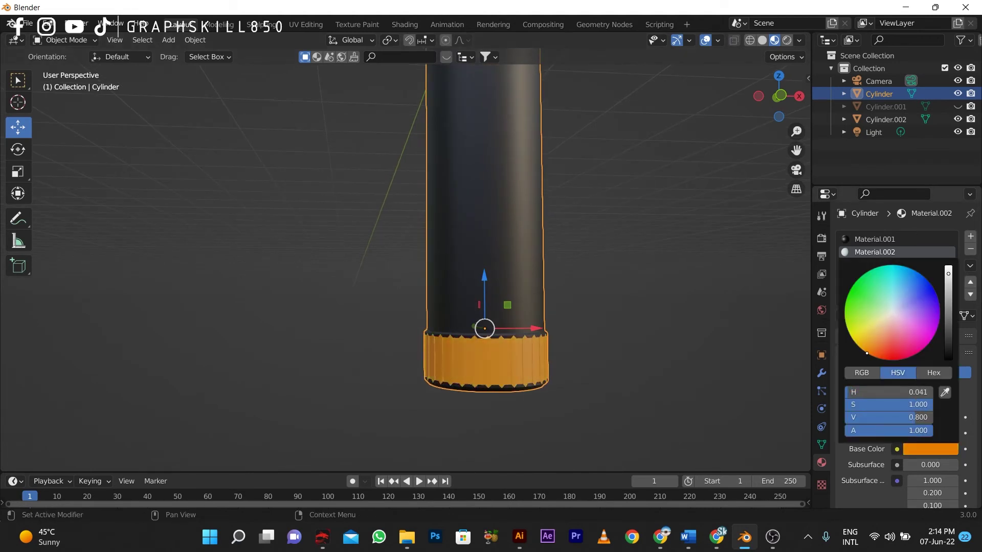
scroll(941, 428, "down", 5)
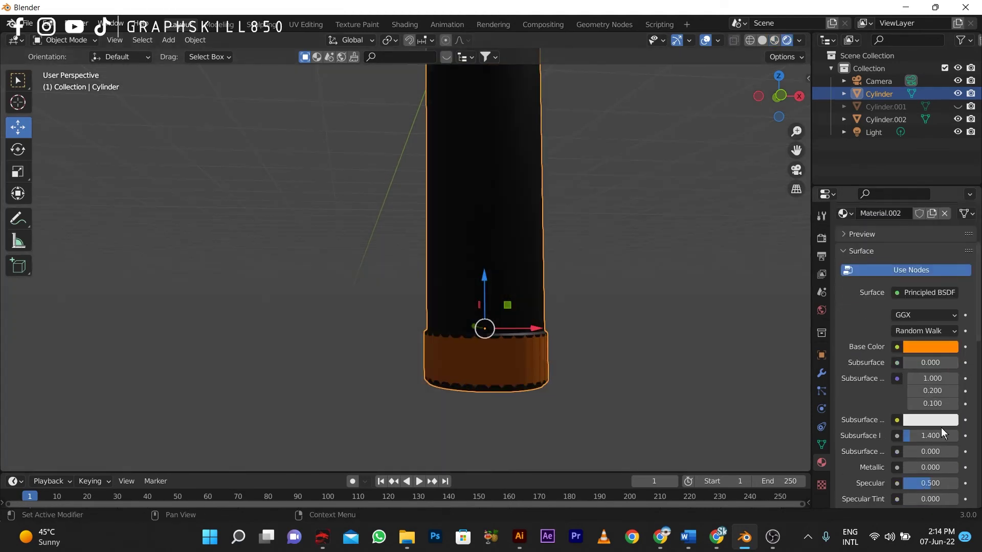
Step: Set the tail cap material's Roughness to 0.000 and Metallic to 1.000 and check the result in Material Preview
scroll(921, 499, "down", 4)
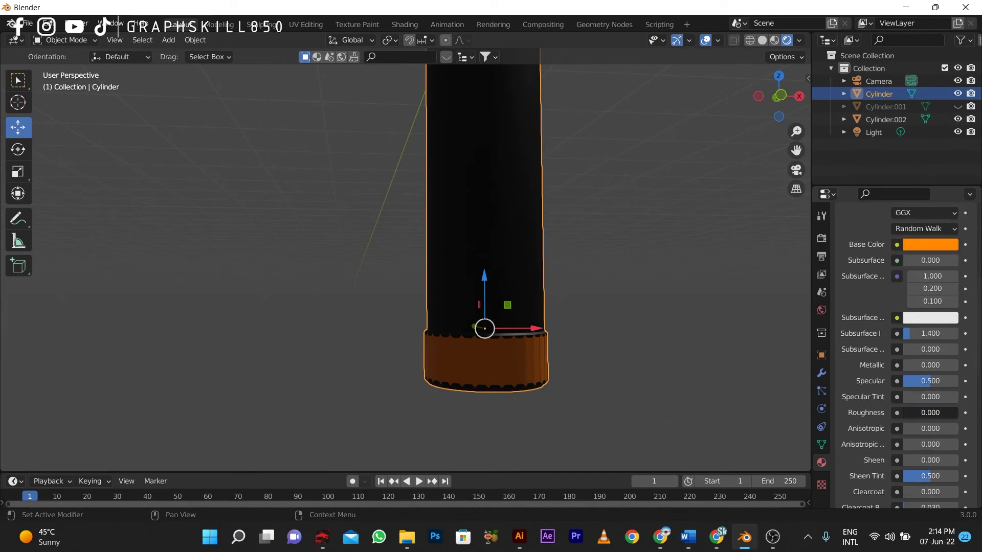
left_click_drag(914, 369, 956, 365)
mouse_move(573, 363)
middle_mouse_down()
mouse_move(538, 361)
mouse_move(534, 302)
mouse_move(497, 382)
mouse_move(485, 346)
middle_mouse_up()
left_click(774, 40)
scroll(485, 345, "up", 2)
middle_click_drag(501, 383, 530, 401)
scroll(528, 402, "down", 2)
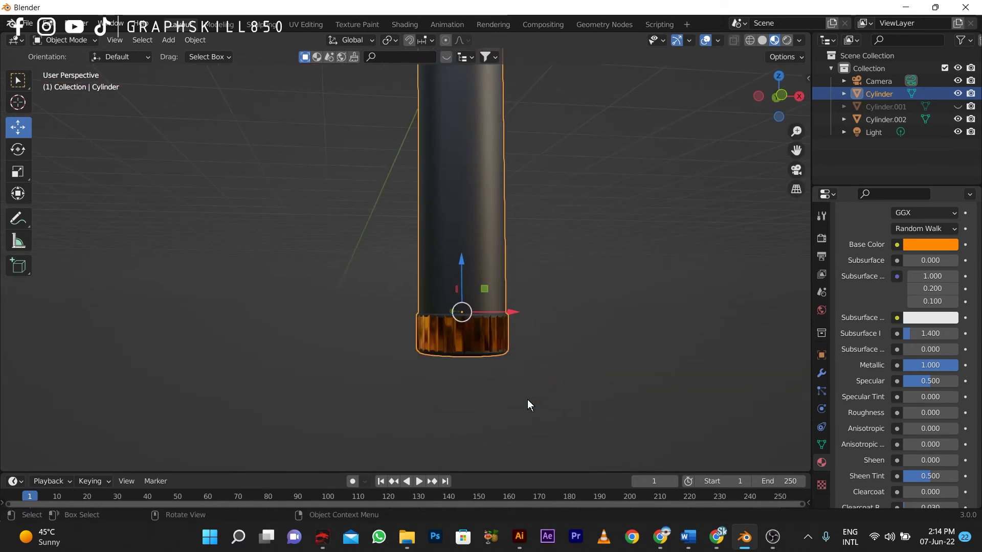
Step: Try a yellower orange and a pale violet as the base color of the tail cap material
left_click(931, 245)
mouse_move(919, 185)
left_mouse_down()
mouse_move(936, 185)
mouse_move(927, 186)
left_mouse_up()
scroll(473, 329, "down", 5)
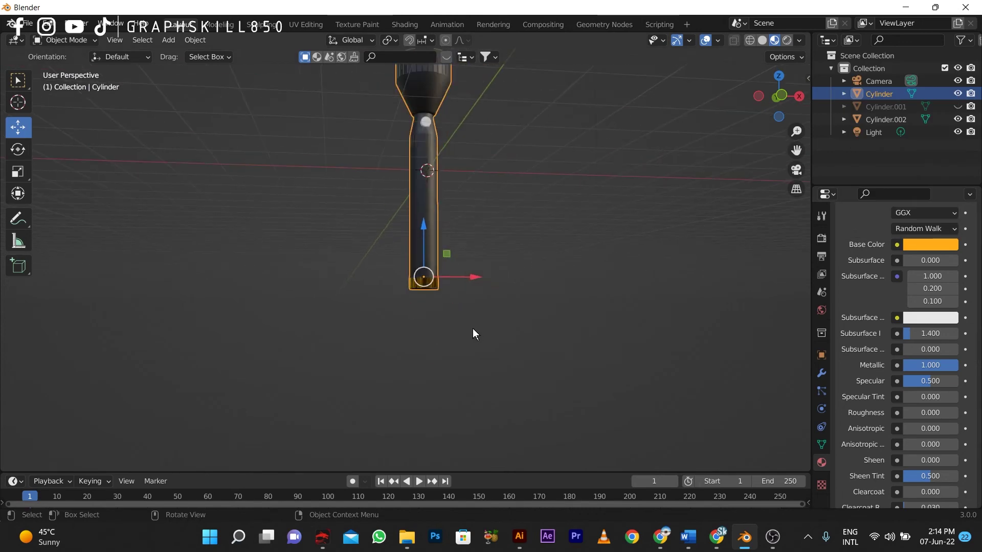
left_click(915, 243)
left_click_drag(903, 127, 890, 108)
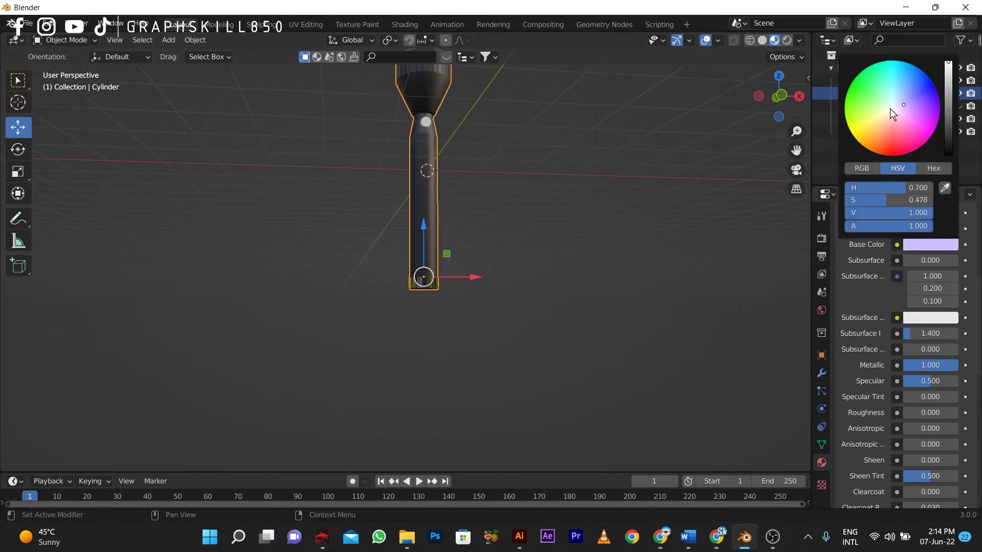
scroll(395, 286, "up", 4)
middle_click_drag(454, 354, 435, 337)
scroll(936, 360, "up", 5)
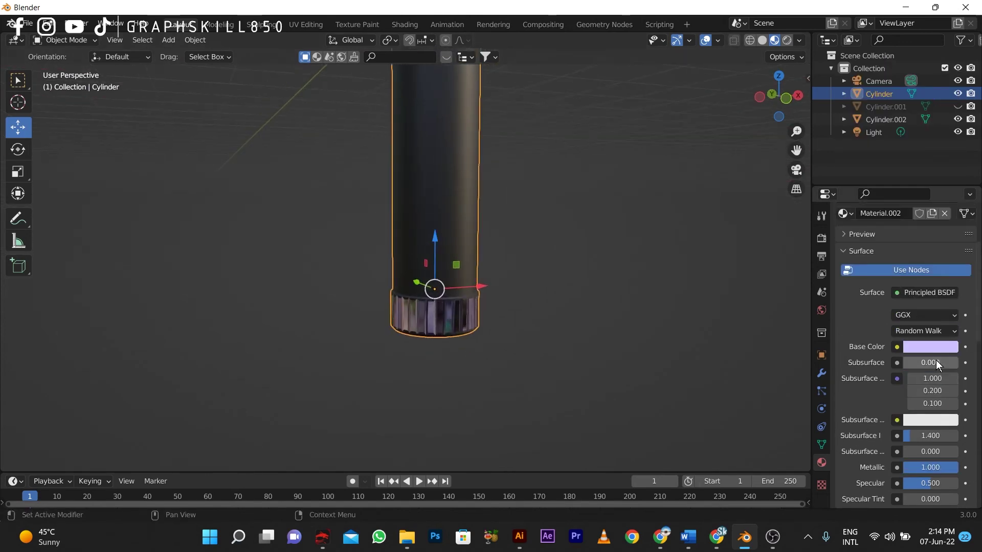
Step: Set the tail cap material's Metallic to 0.624 and change its base color to golden yellow
left_click_drag(944, 472, 906, 471)
scroll(943, 468, "down", 4)
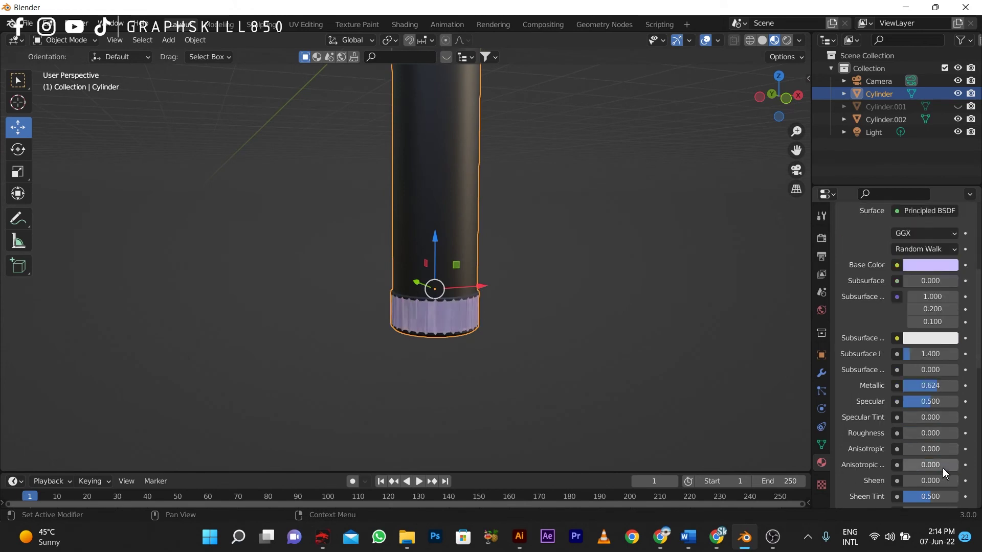
scroll(921, 419, "up", 3)
left_click(931, 328)
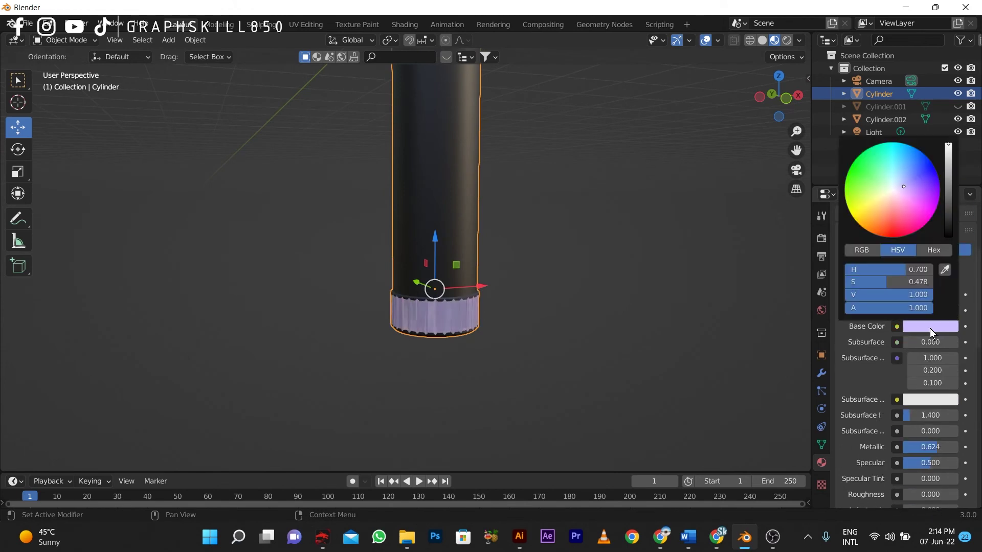
left_click_drag(890, 183, 886, 191)
left_click_drag(895, 192, 874, 208)
left_click(499, 386)
Step: Select the ring of grooved faces around the flashlight's head in Edit Mode
scroll(498, 382, "down", 8)
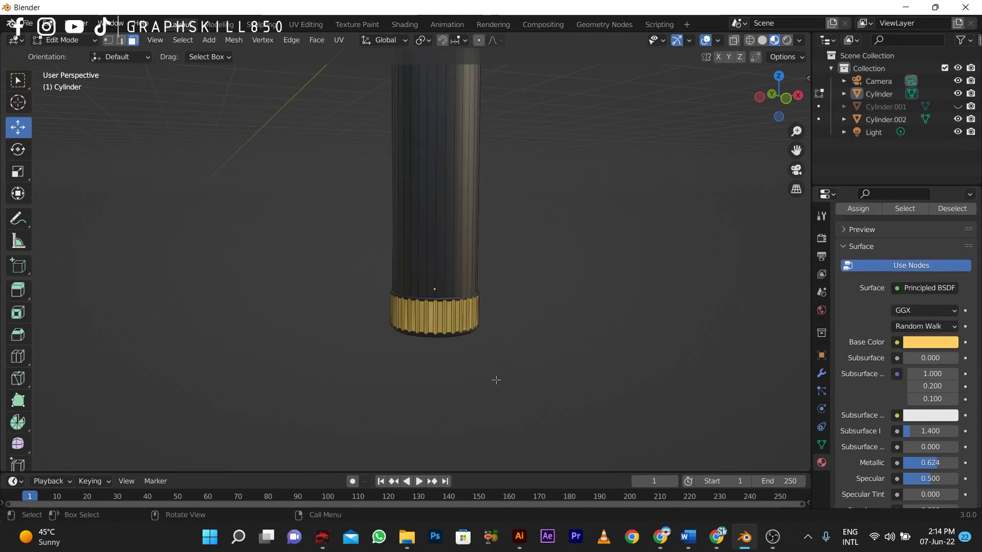
scroll(577, 226, "up", 4)
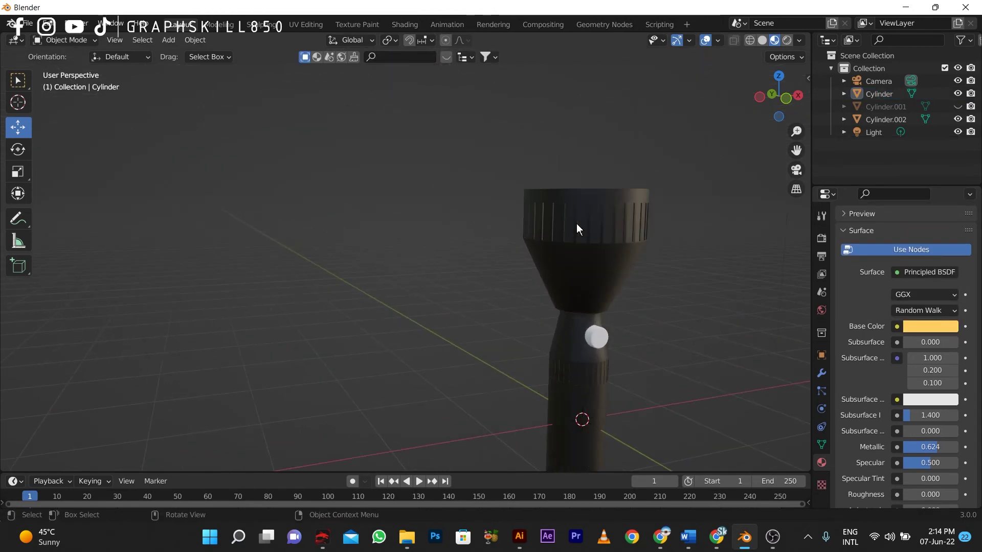
key("Tab")
left_click(637, 208)
scroll(637, 207, "up", 3)
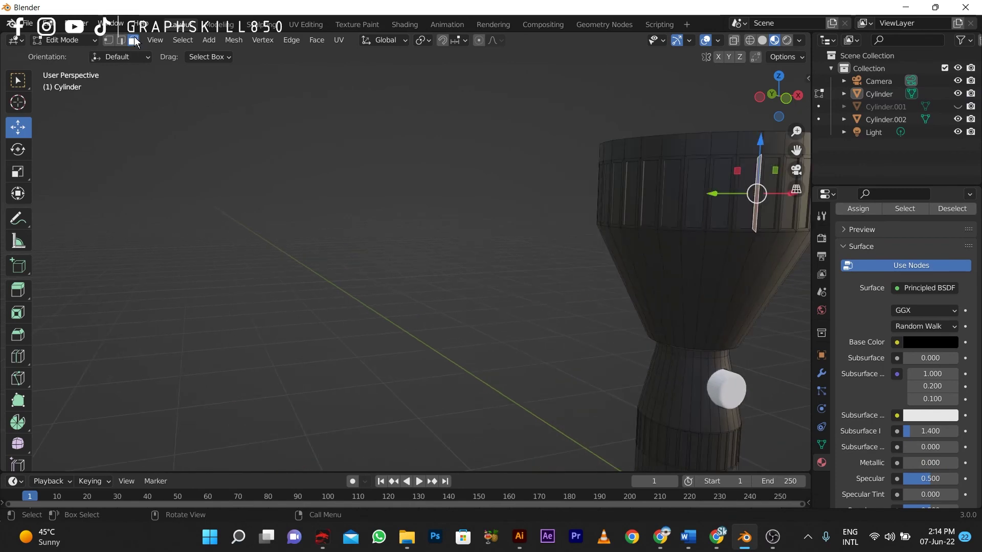
left_click(691, 194, "alt")
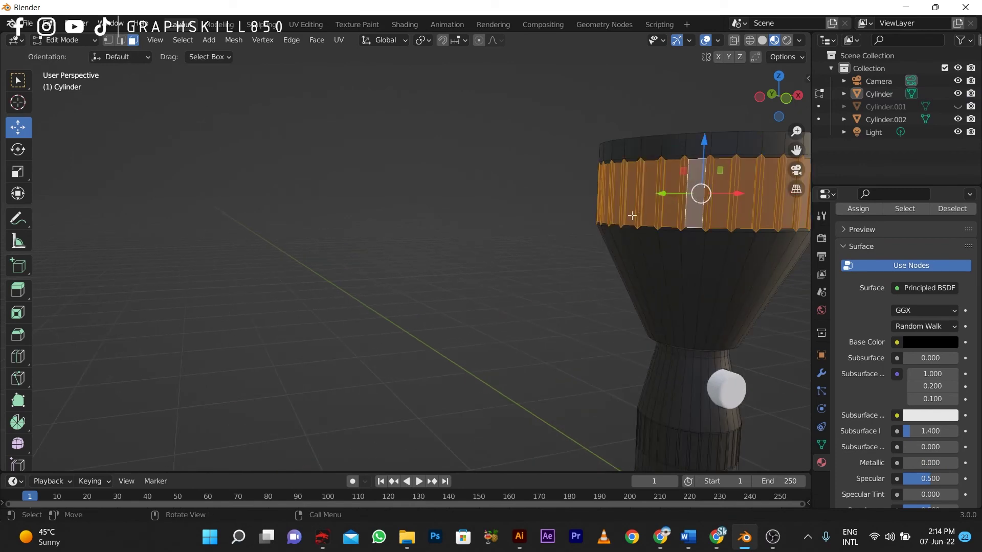
Step: Assign the gold Material.002 to the selected head faces and clear the selection
scroll(902, 404, "up", 5)
left_click(885, 232)
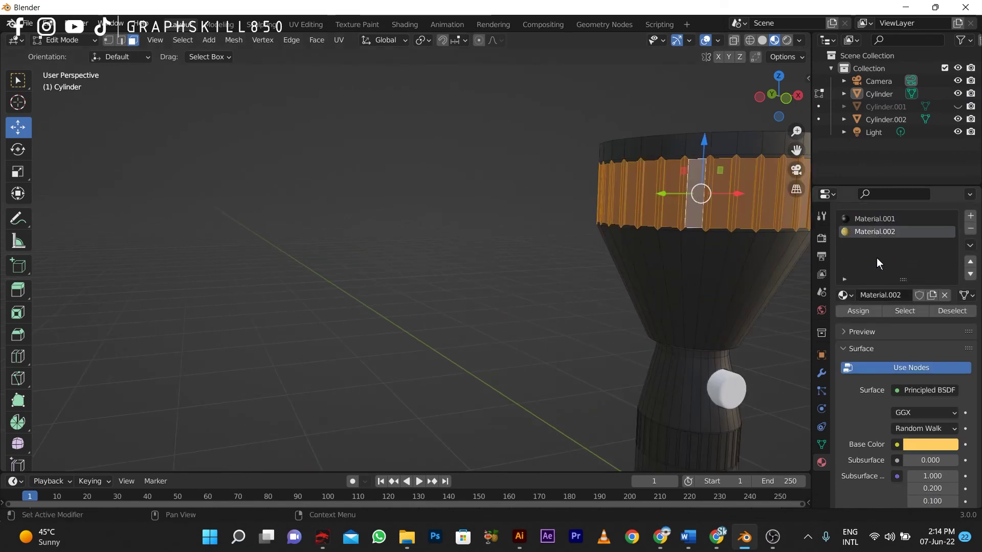
left_click(858, 312)
left_click(478, 220)
scroll(478, 218, "down", 5)
scroll(555, 395, "up", 5)
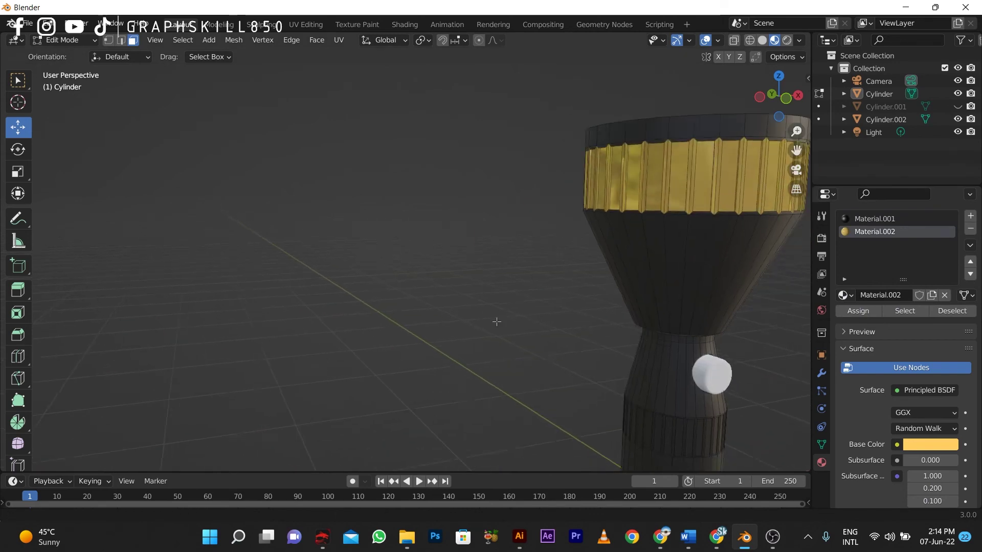
Step: Shade the flashlight's button smooth and enable Auto Smooth for it at 30°
middle_click_drag(496, 322, 373, 197, "shift")
left_click(594, 245)
right_click(594, 245)
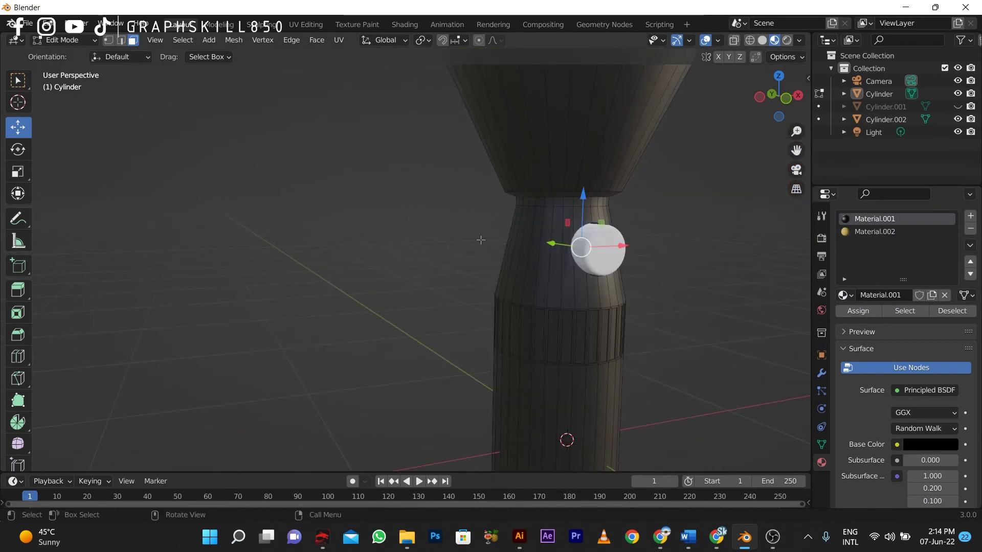
key("Tab")
left_click(603, 247)
right_click(598, 248)
left_click(631, 246)
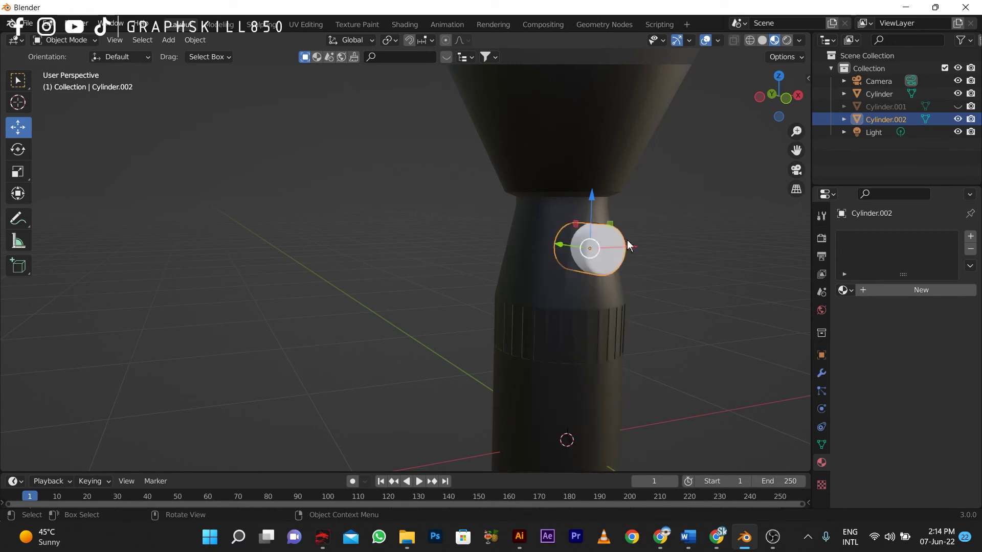
right_click(614, 242)
left_click(822, 444)
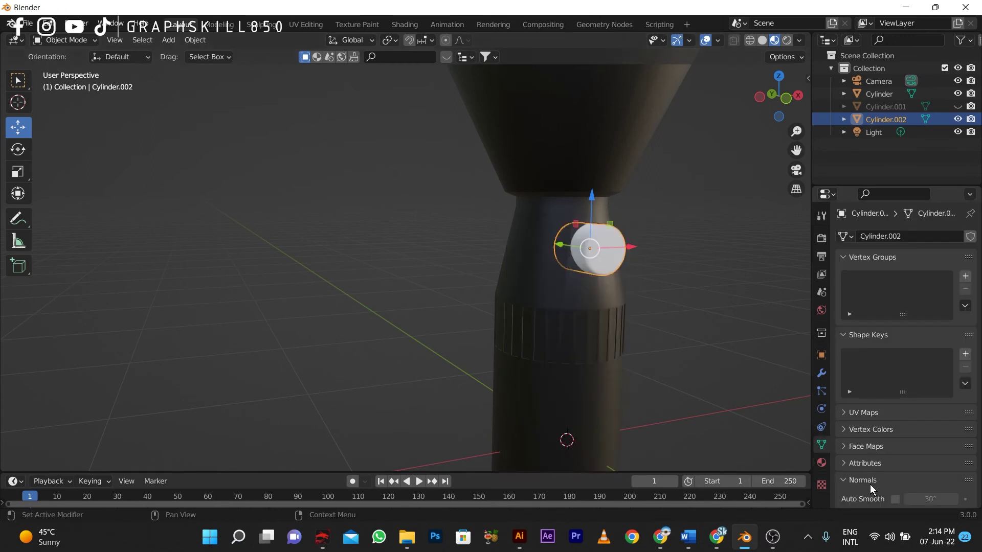
left_click(895, 498)
key("alt+a")
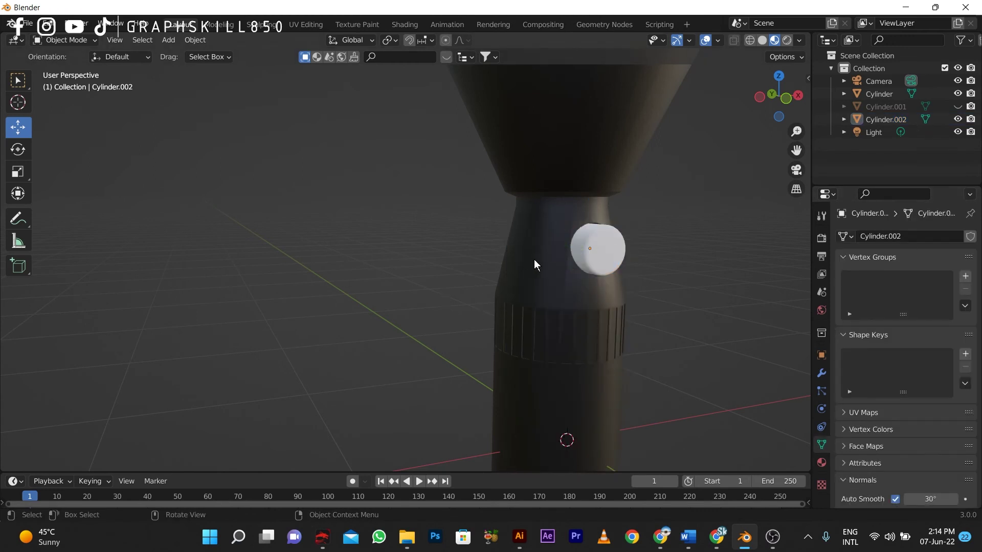
middle_click_drag(534, 259, 486, 249)
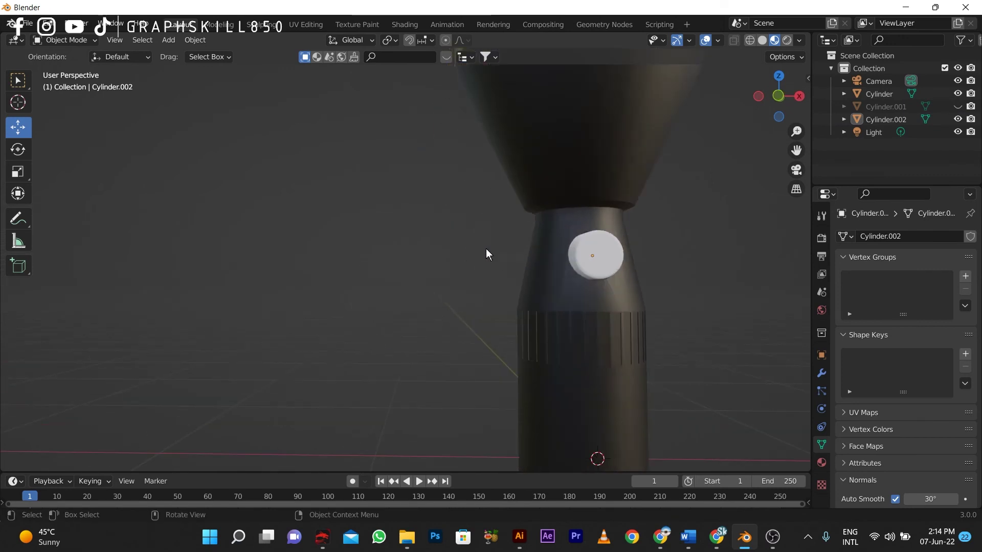
Step: Select the ring of grooved grip faces around the body just below the button
scroll(491, 255, "down", 5)
middle_click_drag(532, 292, 480, 306)
scroll(512, 322, "up", 5)
key("Tab")
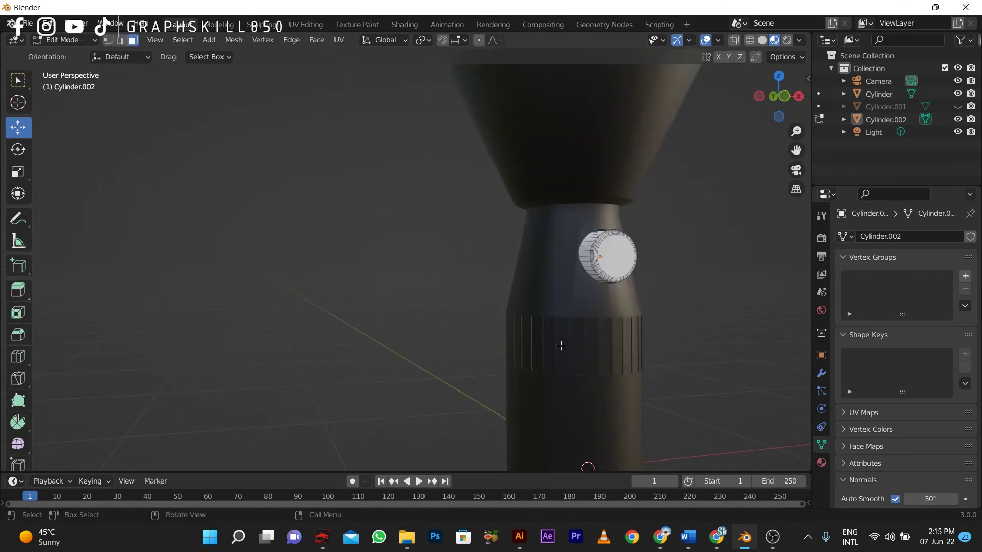
key("Tab")
left_click(561, 345)
key("Tab")
left_click(563, 345)
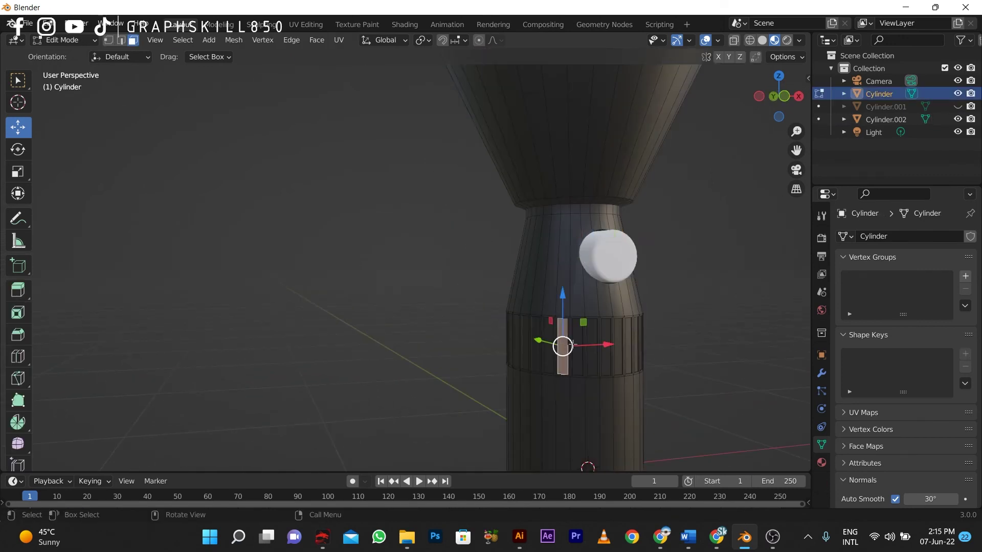
left_click(571, 345, "alt")
Step: Assign the gold Material.002 to the selected grip ring and leave Edit Mode
left_click(822, 462)
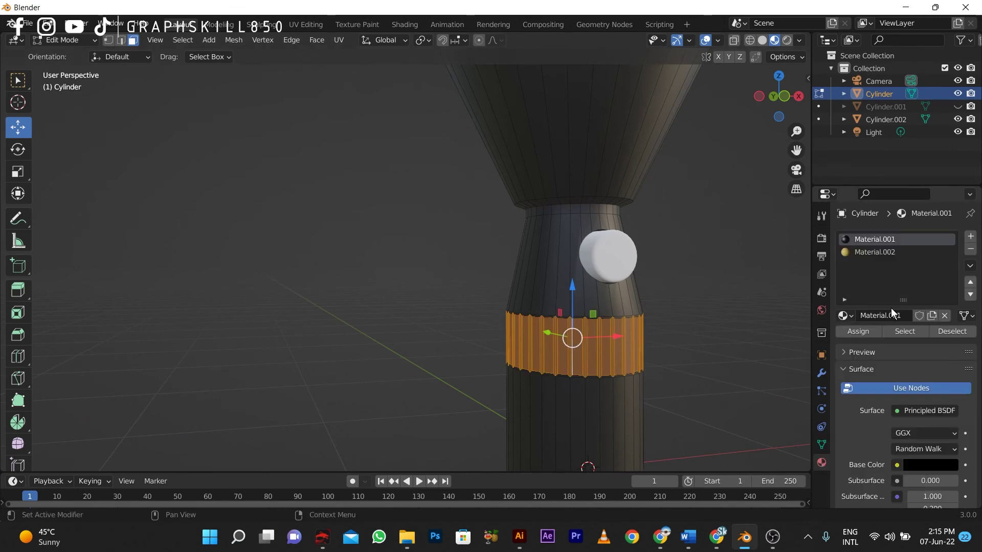
left_click(874, 253)
left_click(858, 331)
scroll(536, 350, "down", 10)
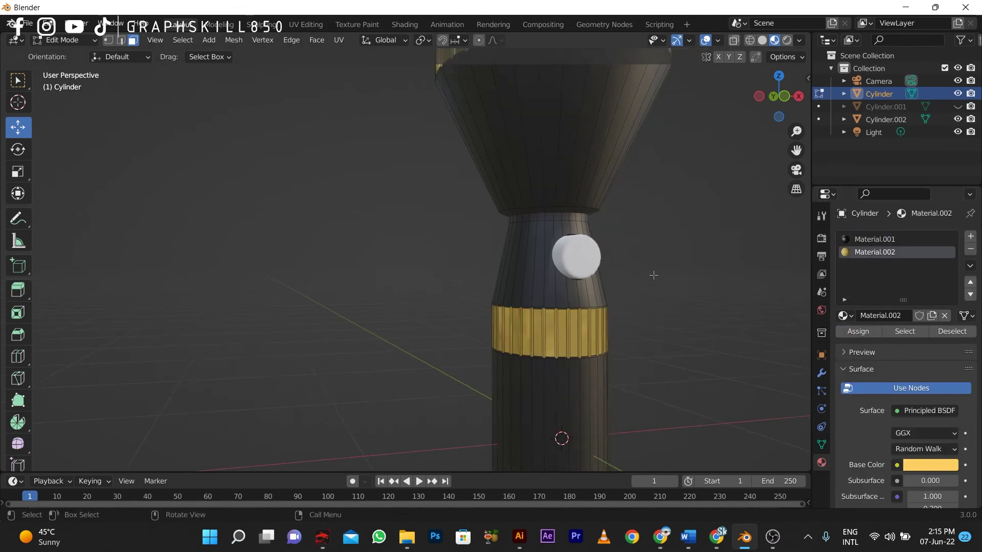
key("Tab")
Step: Select the round lens face on the flashlight's head and assign it a new white material in a third slot
middle_click_drag(537, 350, 436, 177)
key("Tab")
left_click(435, 176)
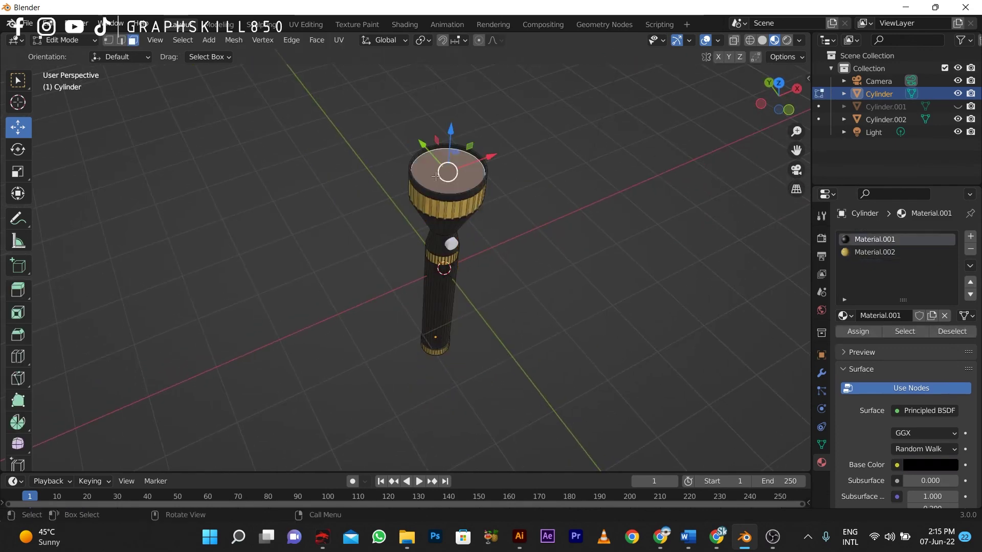
left_click(971, 236)
left_click(872, 332)
left_click(894, 316)
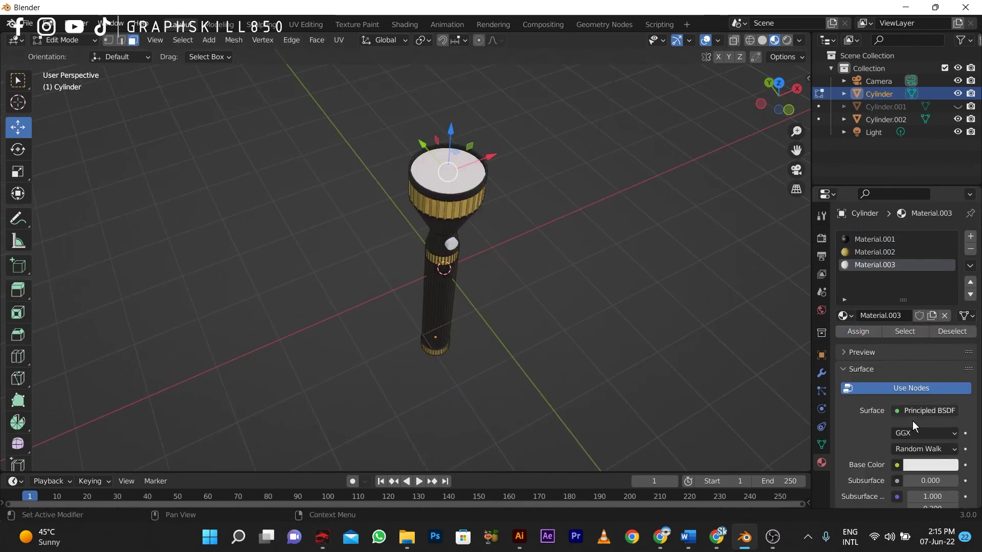
left_click(919, 465)
left_click(594, 287)
middle_click_drag(560, 281, 568, 258)
scroll(914, 465, "down", 8)
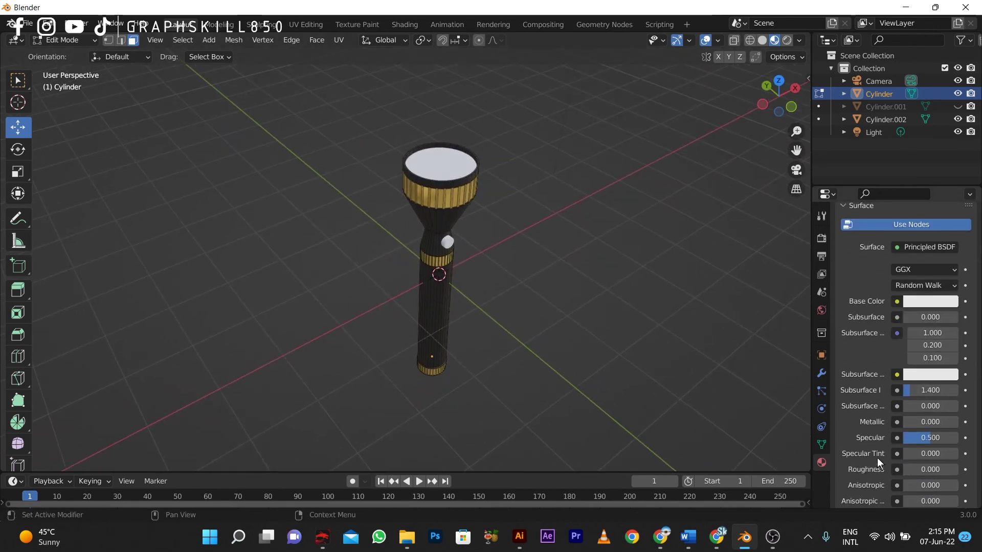
key("ctrl+z")
scroll(858, 289, "up", 8)
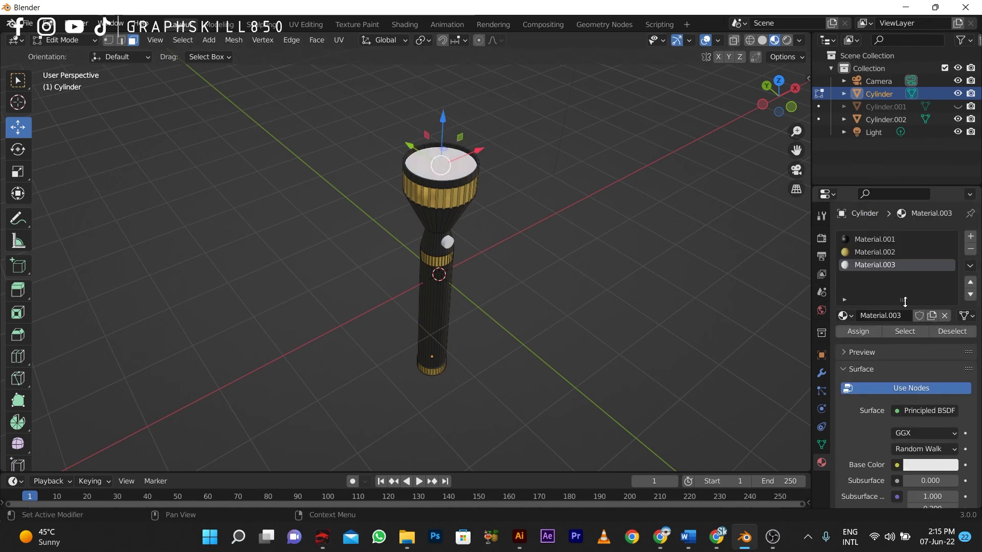
Step: Set the lens material's Metallic to 0.835 and return to Object Mode
scroll(902, 356, "down", 11)
left_click_drag(911, 360, 918, 360)
key("Tab")
mouse_move(550, 268)
middle_mouse_down()
mouse_move(542, 250)
mouse_move(547, 271)
middle_mouse_up()
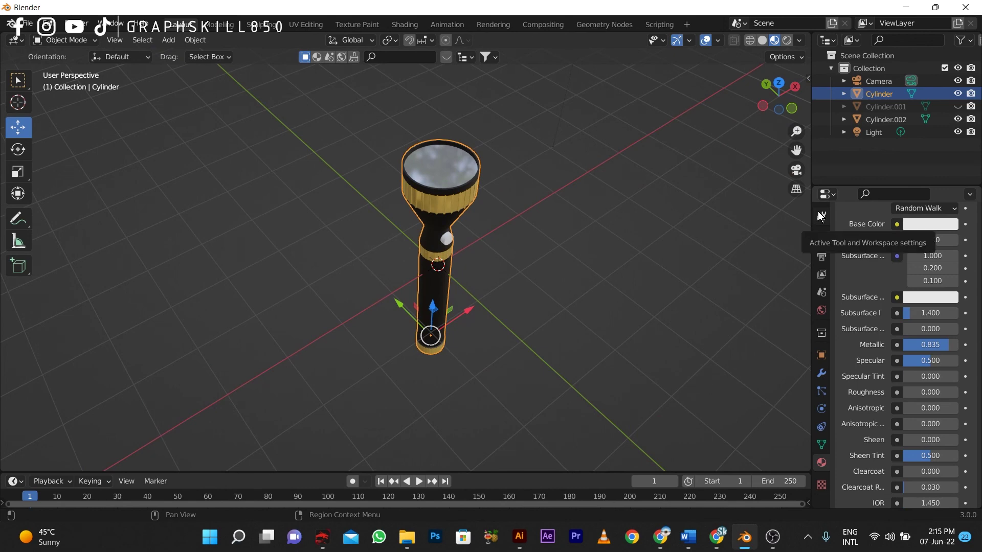
middle_click_drag(499, 198, 469, 198)
Step: Set the lens material's Emission color to white and both Transmission and Transmission Roughness to 1.000
scroll(904, 370, "down", 5)
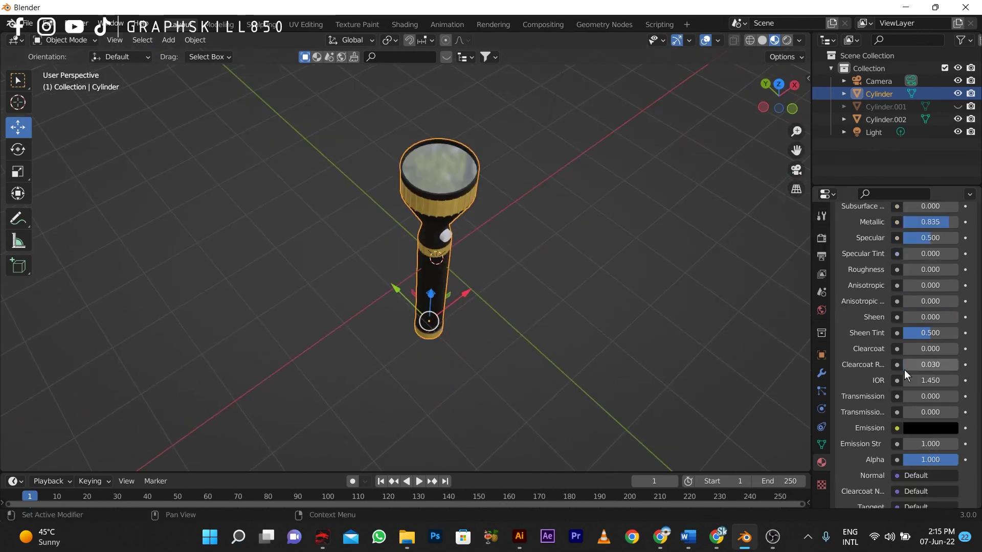
scroll(904, 370, "down", 4)
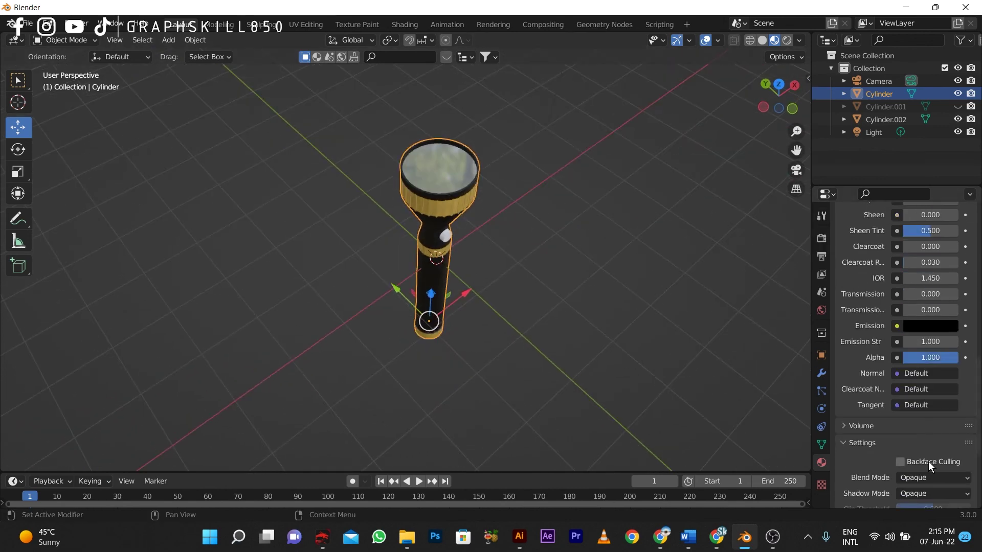
left_click(924, 323)
left_click_drag(947, 230, 945, 174)
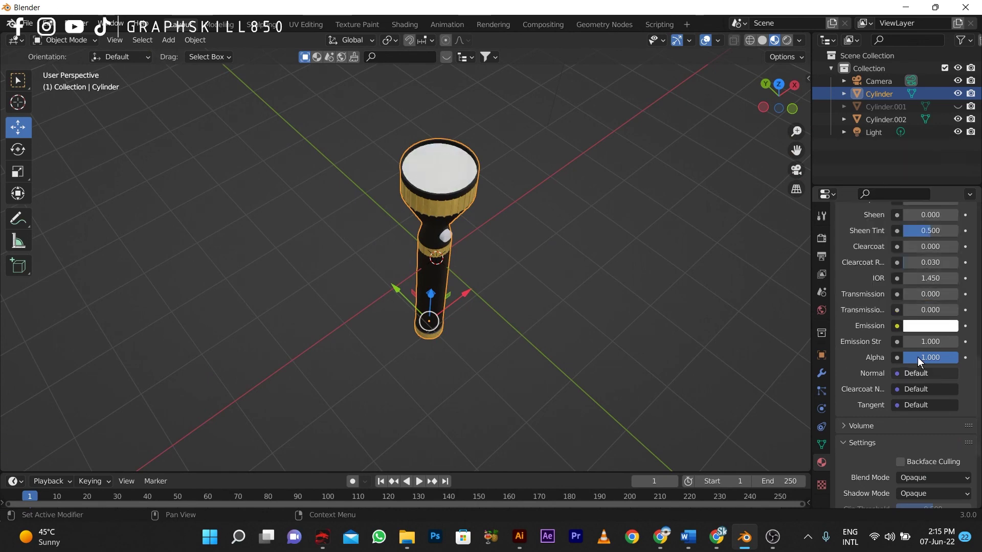
key("ctrl+v")
key("ctrl+v")
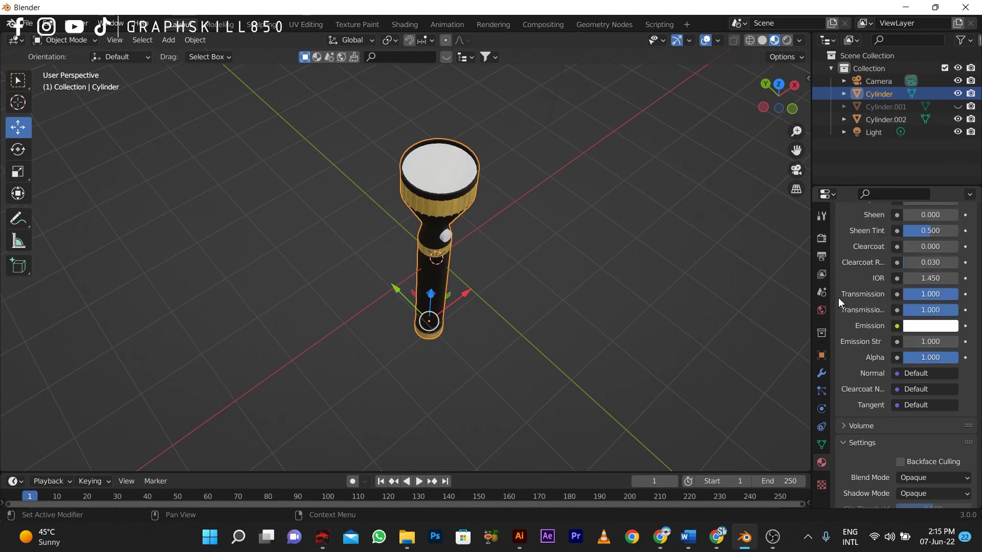
left_click(943, 326)
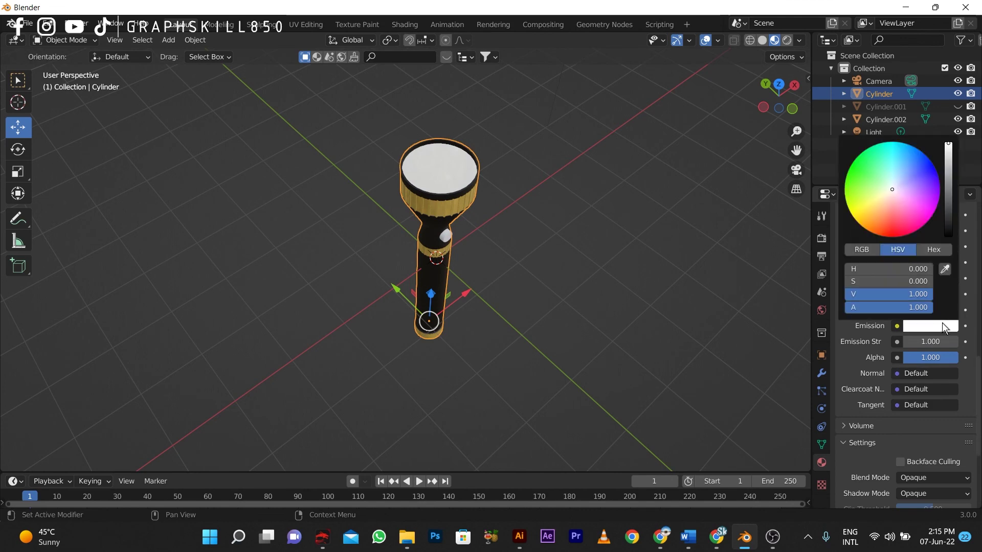
left_click(717, 243)
Step: Examine the flashlight's materials and shading from several sides and distances
middle_click_drag(717, 242, 687, 317)
key("Tab")
key("Tab")
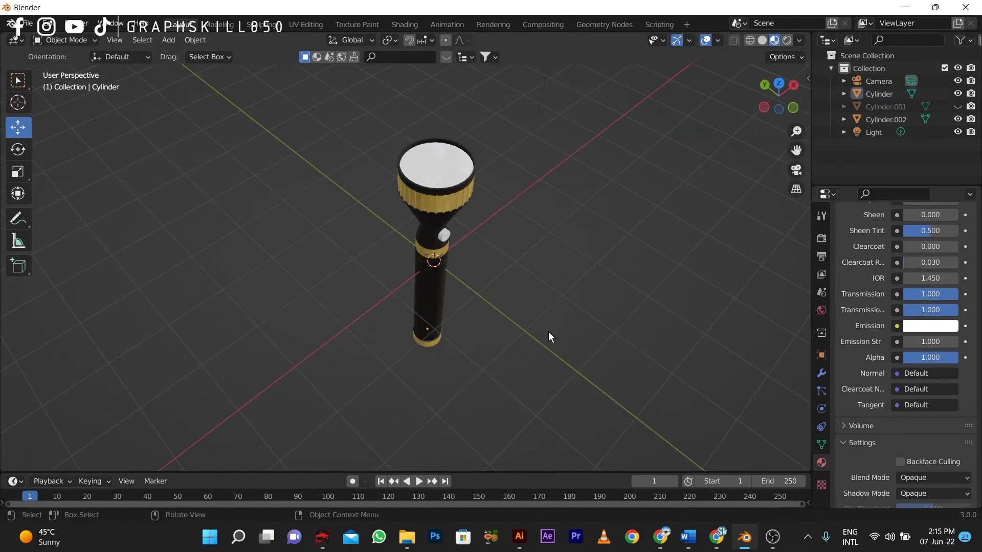
middle_click_drag(548, 332, 494, 300)
scroll(401, 271, "up", 3)
middle_click_drag(409, 344, 517, 327)
scroll(434, 358, "down", 3)
middle_click_drag(355, 394, 324, 306)
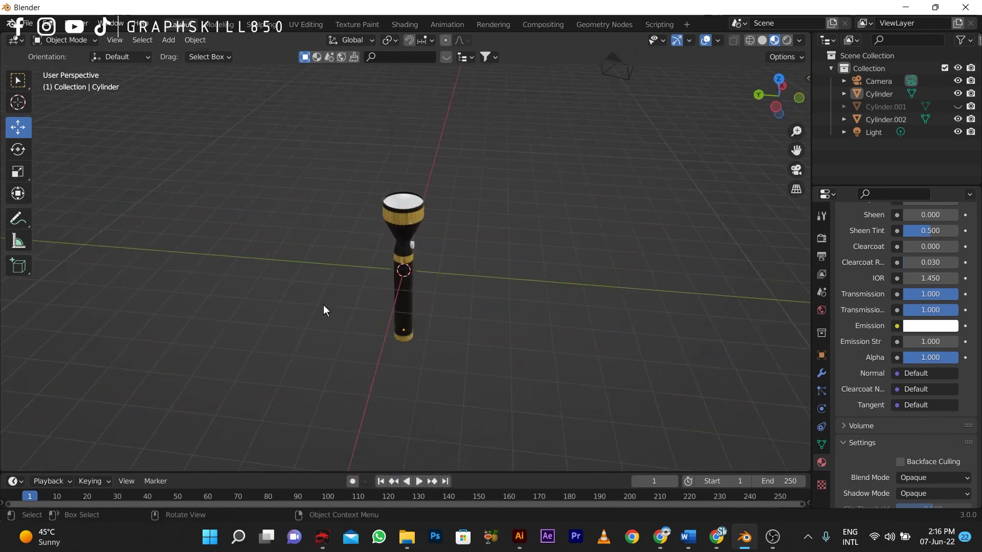
scroll(313, 283, "up", 3)
middle_click_drag(302, 260, 512, 264)
scroll(459, 266, "up", 3)
Step: Select the flashlight body and activate the Rotate tool for it
left_click(572, 262)
left_click(585, 290)
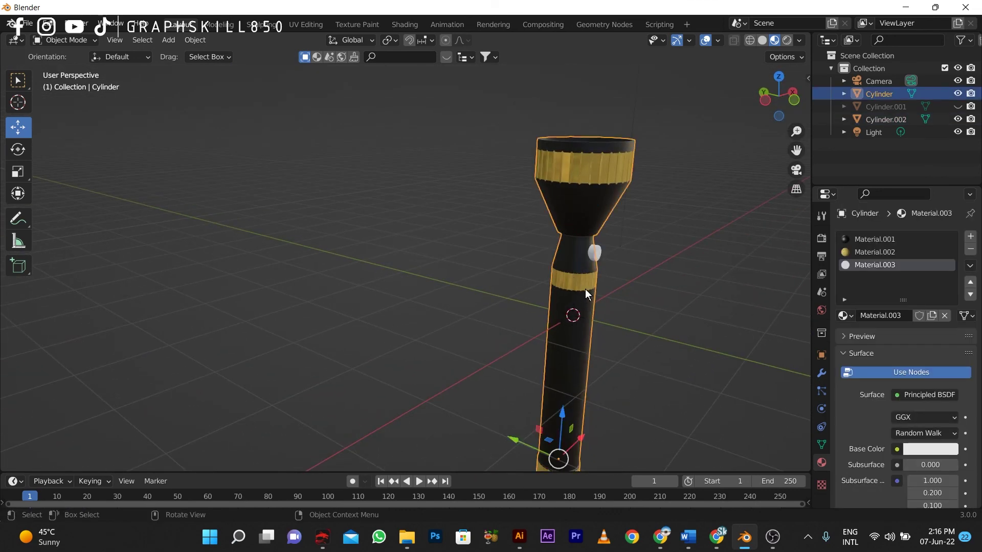
left_click(18, 149)
scroll(535, 342, "down", 3)
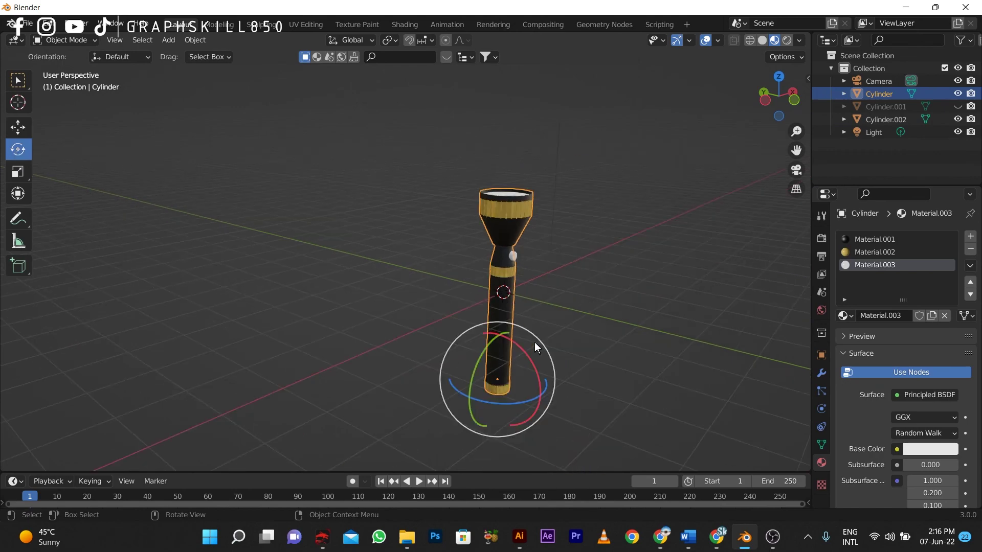